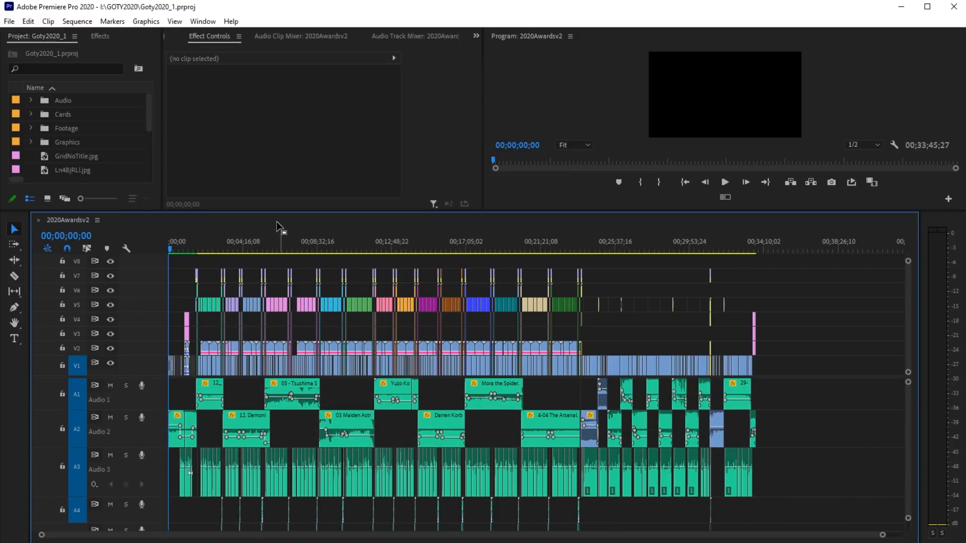
Lower the border between the upper panels and the timeline to enlarge the program monitor
{"action": "left_click_drag", "start_coordinate": [285, 212], "coordinate": [275, 252]}
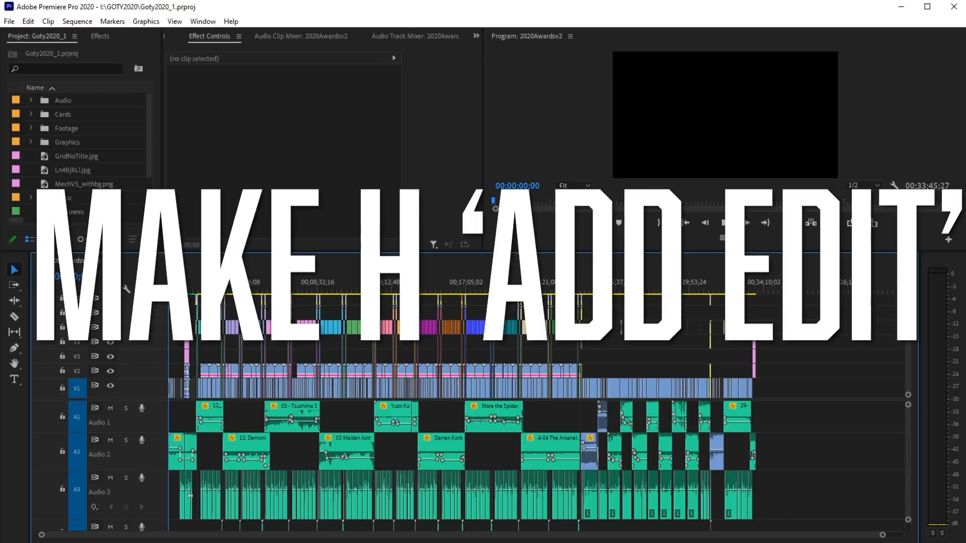
Add edits across video and music at several points under the first Assassin's Creed Valhalla clip, starting at 00;00;01;04
{"action": "key", "text": "equal"}
{"action": "key", "text": "equal"}
{"action": "key", "text": "equal"}
{"action": "key", "text": "equal"}
{"action": "key", "text": "equal"}
{"action": "key", "text": "equal"}
{"action": "key", "text": "equal"}
{"action": "key", "text": "equal"}
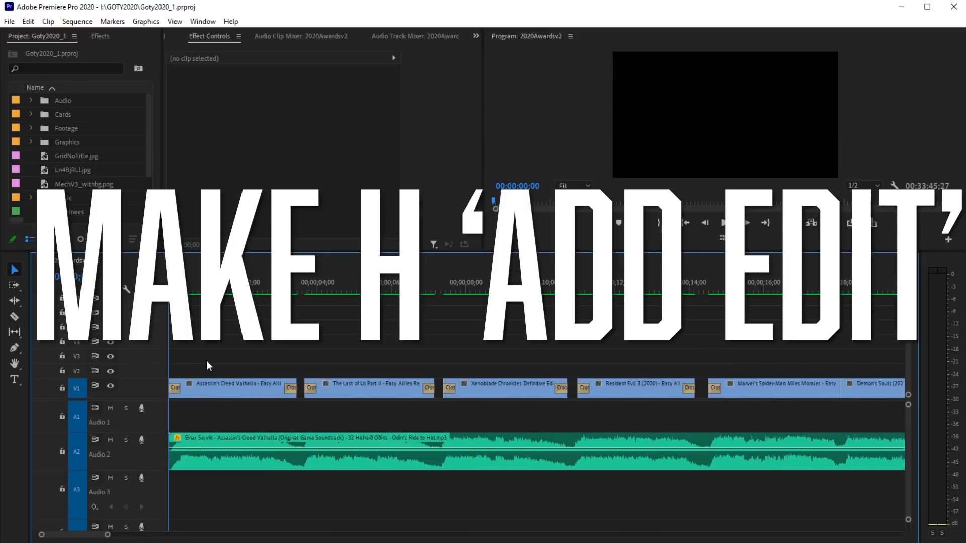
{"action": "left_click", "coordinate": [253, 288]}
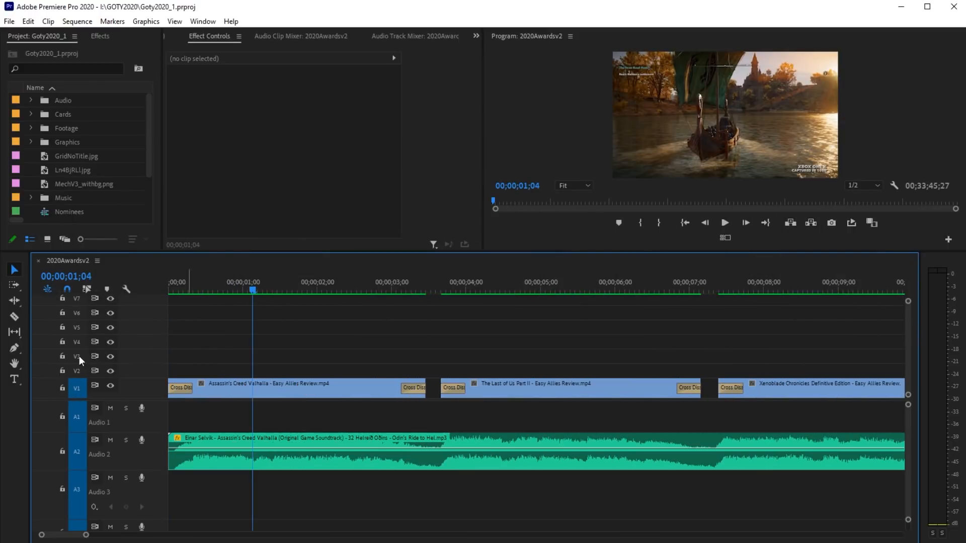
{"action": "key", "text": "ctrl+k"}
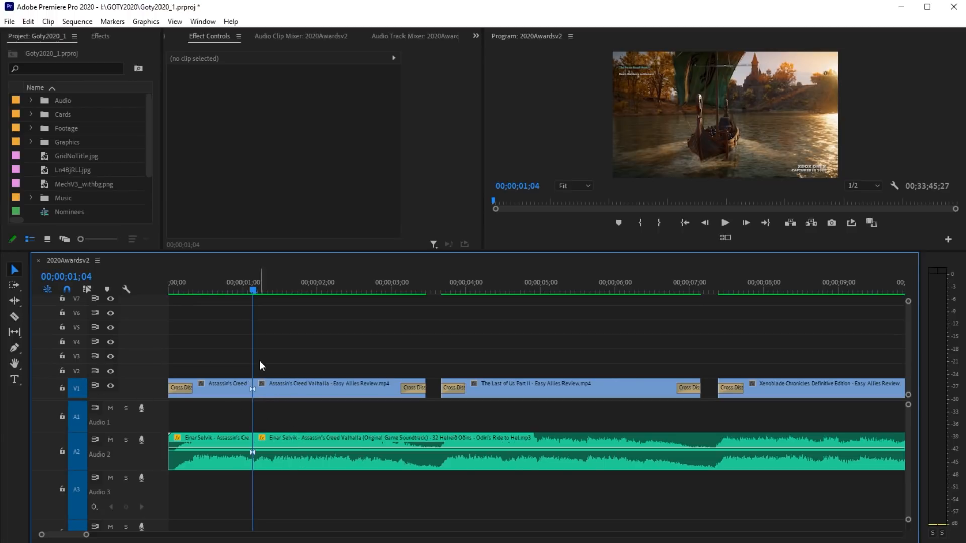
{"action": "left_click", "coordinate": [280, 288]}
{"action": "key", "text": "ctrl+k"}
{"action": "left_click", "coordinate": [317, 287]}
{"action": "key", "text": "ctrl+k"}
{"action": "left_click", "coordinate": [334, 287]}
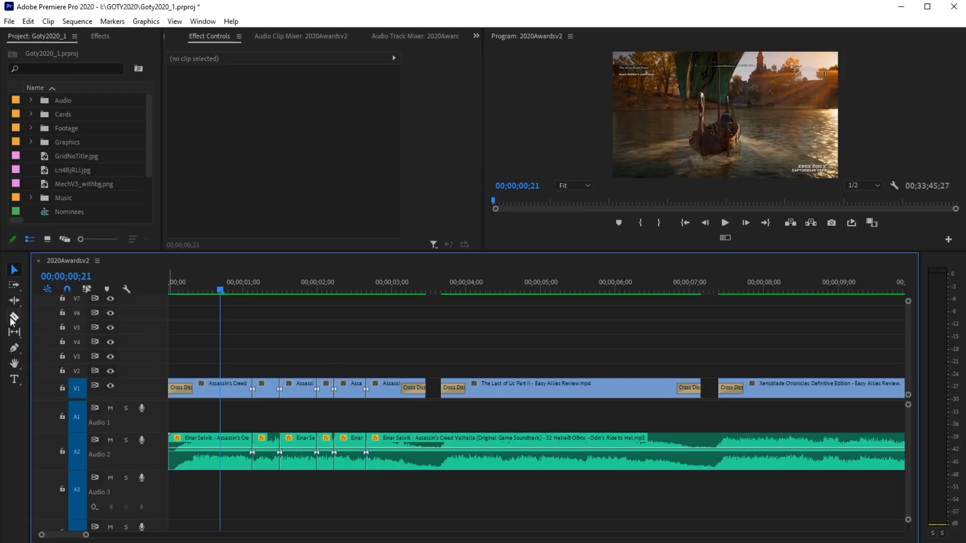
Cut the first Assassin's Creed Valhalla video clip at 00;00;00;21 with the Razor tool and undo all the cuts made so far
{"action": "left_click", "coordinate": [13, 319]}
{"action": "left_click", "coordinate": [222, 388]}
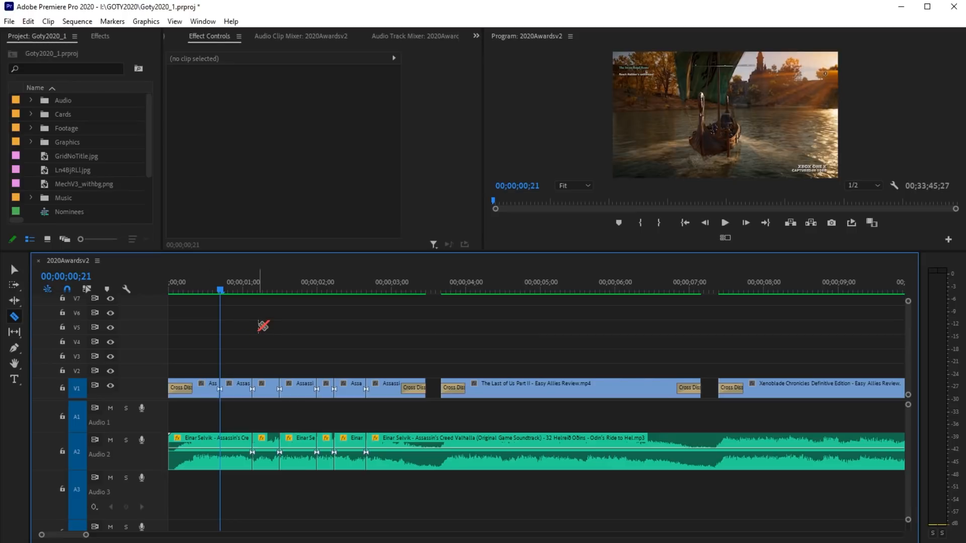
{"action": "key", "text": "ctrl+z"}
{"action": "key", "text": "ctrl+z"}
{"action": "key", "text": "ctrl+z"}
{"action": "key", "text": "ctrl+z"}
{"action": "key", "text": "ctrl+z"}
{"action": "key", "text": "ctrl+z"}
{"action": "key", "text": "v"}
Add an edit through the video and music tracks at 00;00;00;21 and undo it
{"action": "key", "text": "ctrl+k"}
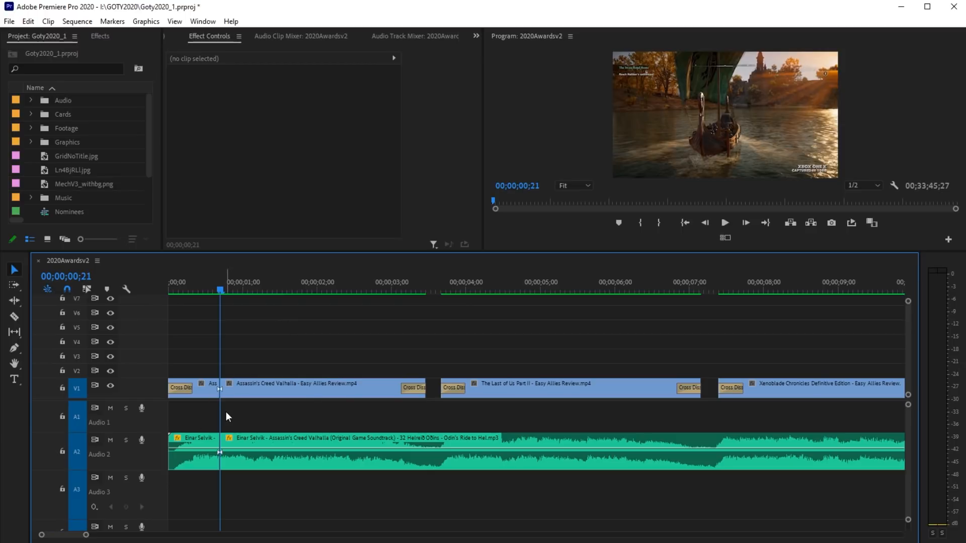
{"action": "key", "text": "ctrl+z"}
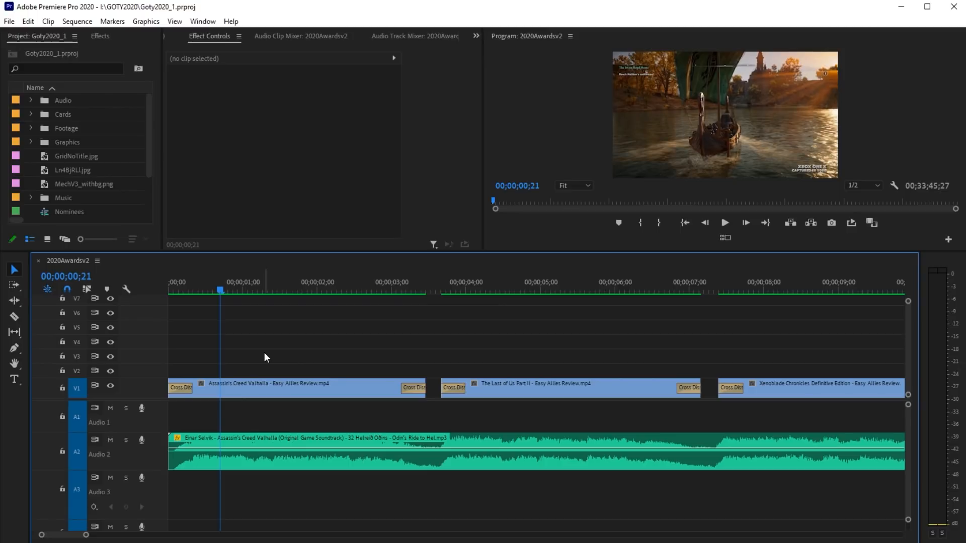
Cut the first Assassin's Creed Valhalla video clip at four places with the Razor tool
{"action": "key", "text": "c"}
{"action": "left_click", "coordinate": [242, 391]}
{"action": "left_click", "coordinate": [277, 391]}
{"action": "left_click", "coordinate": [319, 391]}
{"action": "left_click", "coordinate": [354, 390]}
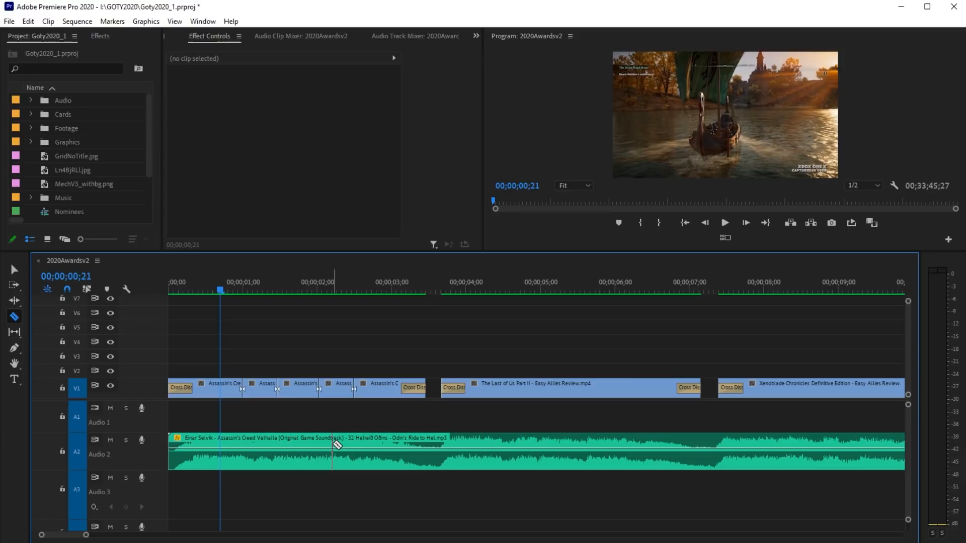
Undo the four razor cuts and select the first Assassin's Creed Valhalla video clip with the Selection tool
{"action": "key", "text": "ctrl+z"}
{"action": "key", "text": "ctrl+z"}
{"action": "key", "text": "ctrl+z"}
{"action": "key", "text": "ctrl+z"}
{"action": "key", "text": "v"}
{"action": "left_click", "coordinate": [278, 388]}
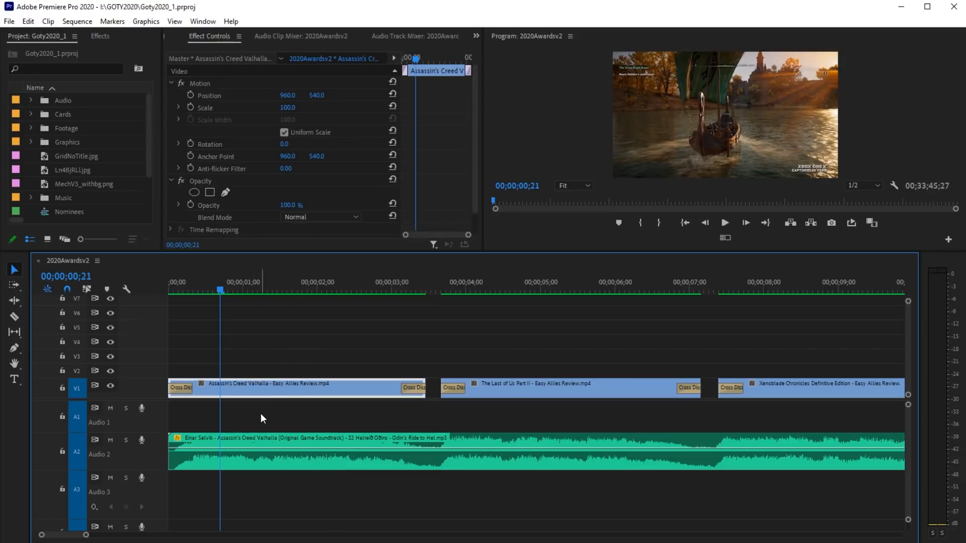
Add an edit at 00;00;00;21 to only the selected video clip, undo it and deselect the clip
{"action": "key", "text": "ctrl+k"}
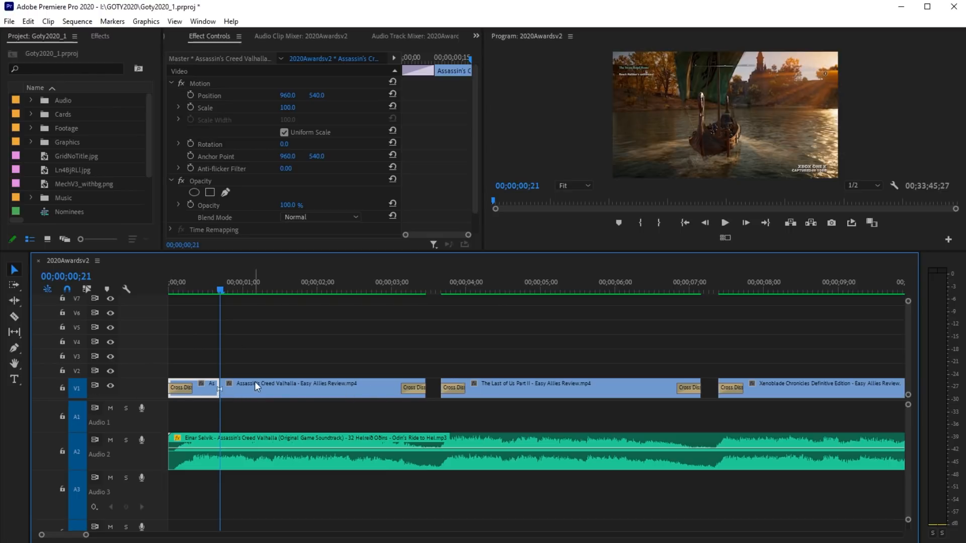
{"action": "key", "text": "ctrl+z"}
{"action": "left_click", "coordinate": [270, 357]}
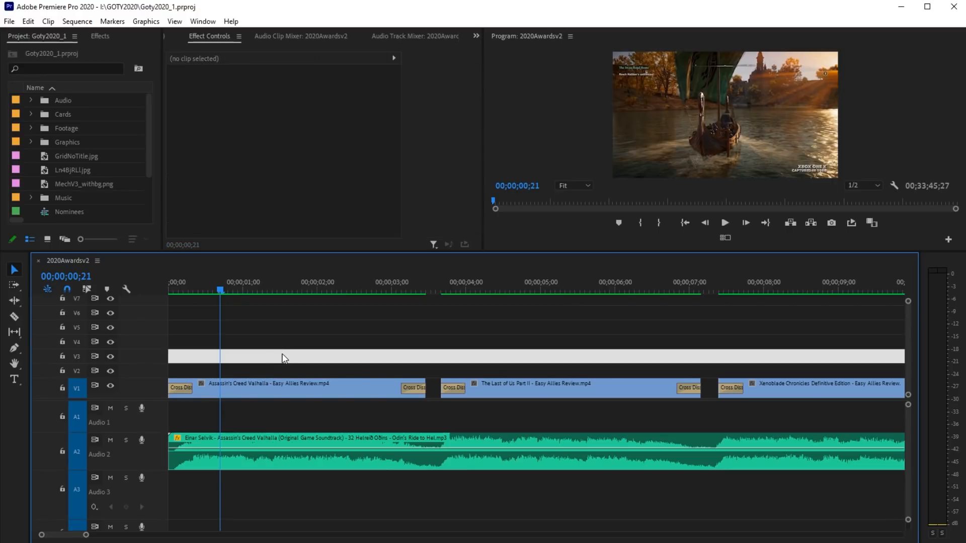
Add edits across video and music at 00;00;00;21 and 00;00;01;27 and remove the section between them, closing the gap
{"action": "key", "text": "ctrl+k"}
{"action": "left_click", "coordinate": [309, 289]}
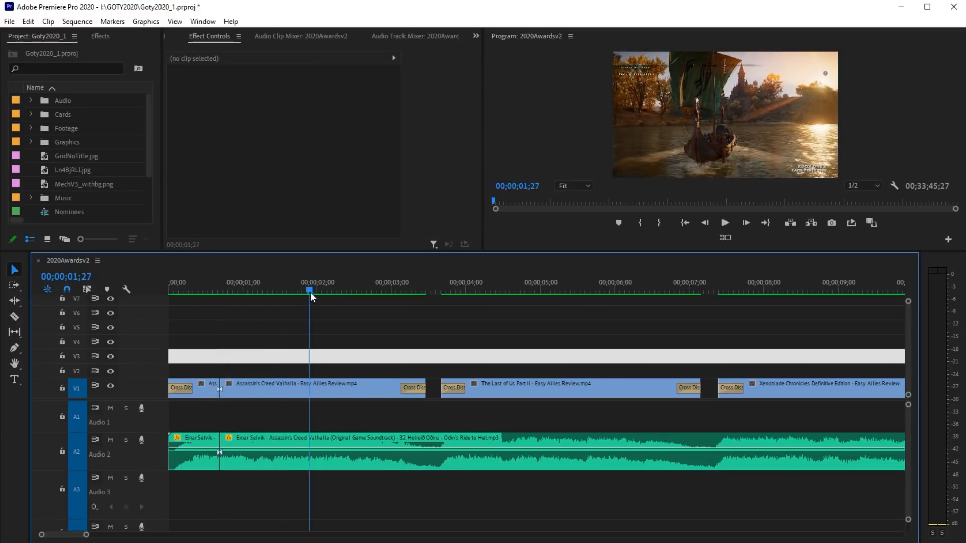
{"action": "left_click_drag", "start_coordinate": [270, 345], "coordinate": [253, 477]}
{"action": "key", "text": "ctrl+k"}
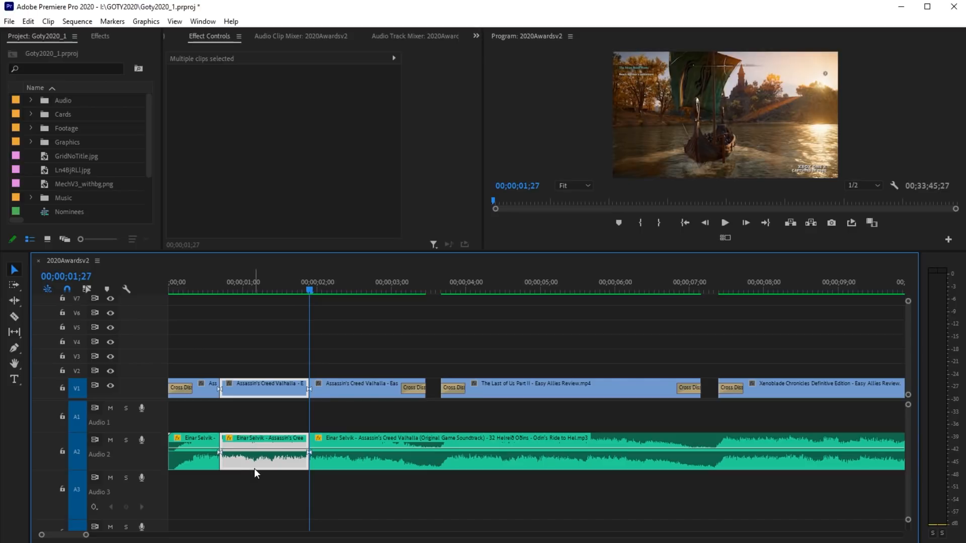
{"action": "key", "text": "q"}
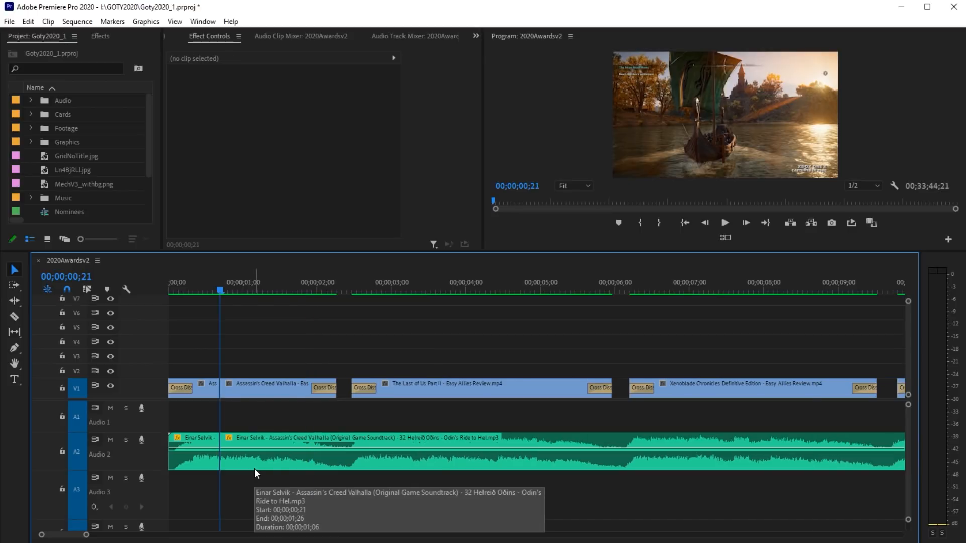
Undo the removed section and the edits made in the opening video and music clips
{"action": "key", "text": "ctrl+z"}
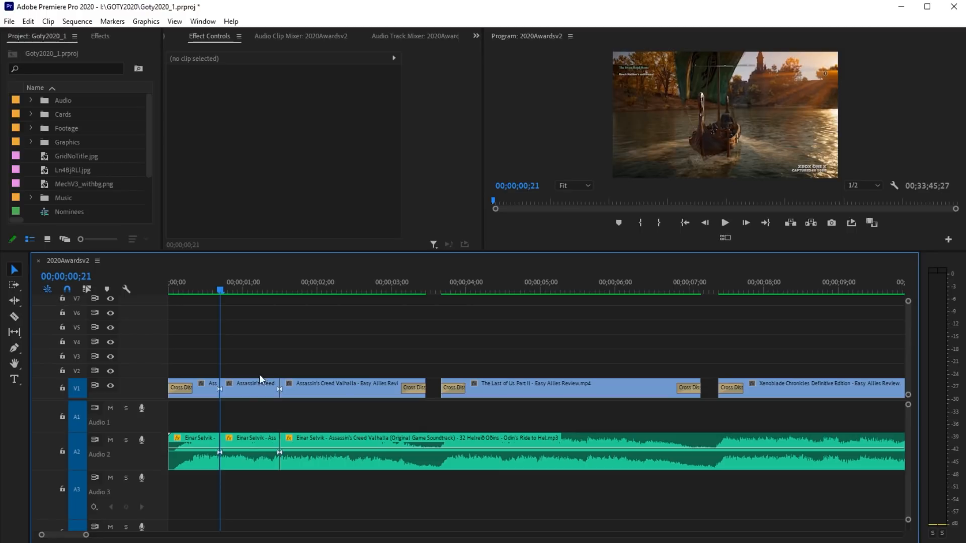
{"action": "key", "text": "ctrl+z"}
{"action": "key", "text": "ctrl+z"}
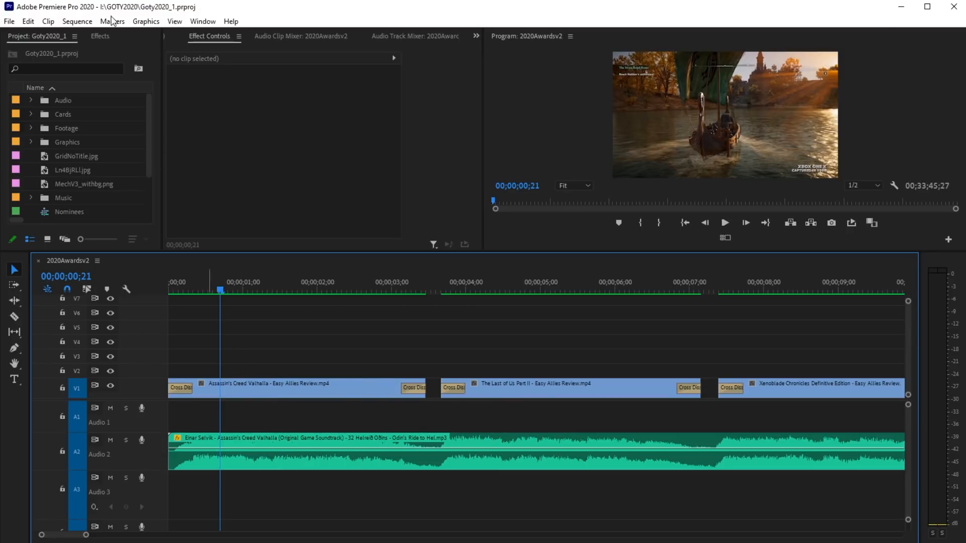
Open the keyboard shortcut settings and search the commands for "add edit"
{"action": "left_click", "coordinate": [29, 22]}
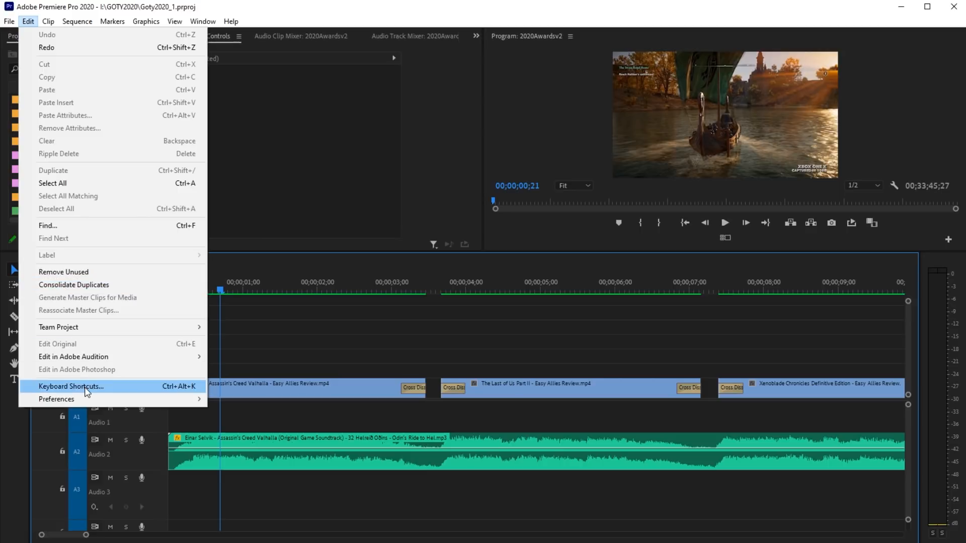
{"action": "left_click", "coordinate": [70, 387]}
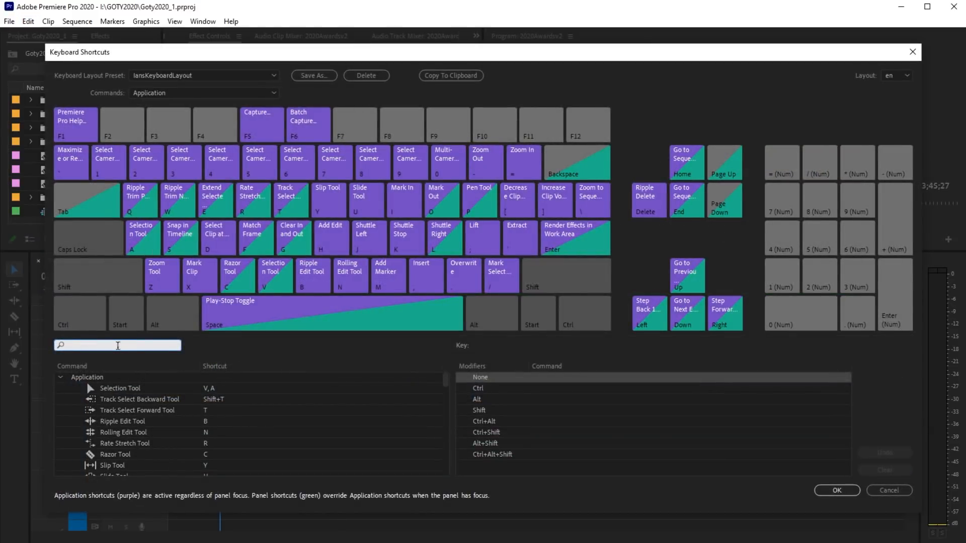
{"action": "type", "text": "add edit"}
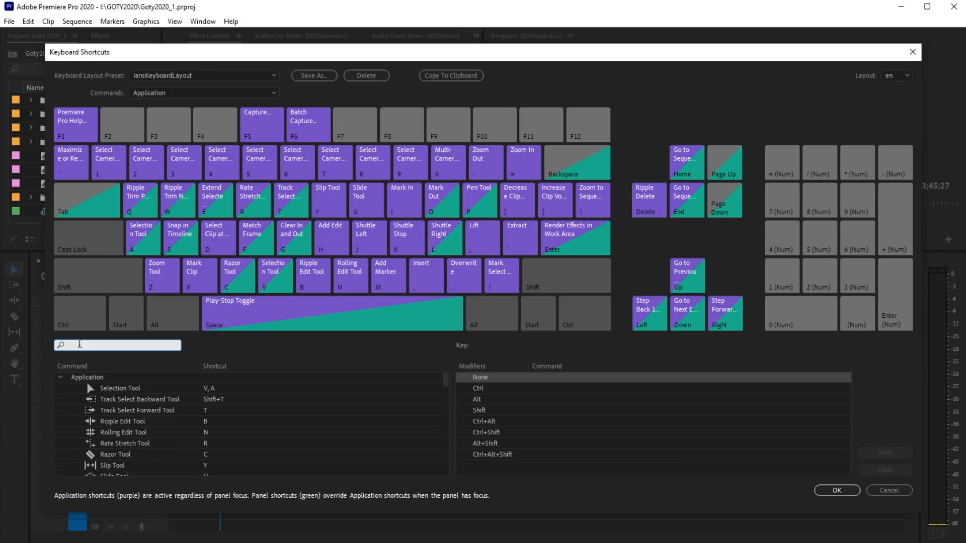
Search the shortcut commands for "ripple", clear the search and close the shortcut settings unchanged
{"action": "type", "text": "ripple"}
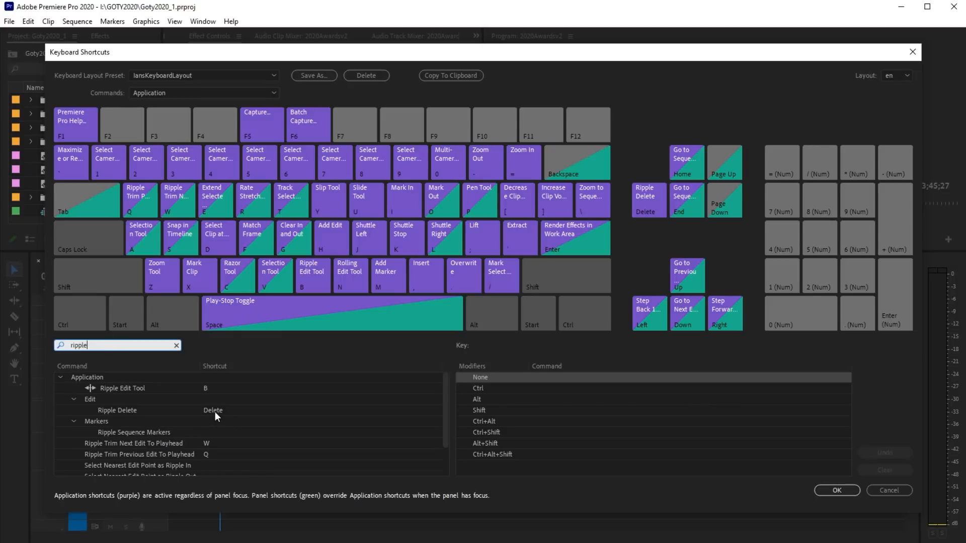
{"action": "left_click", "coordinate": [176, 345]}
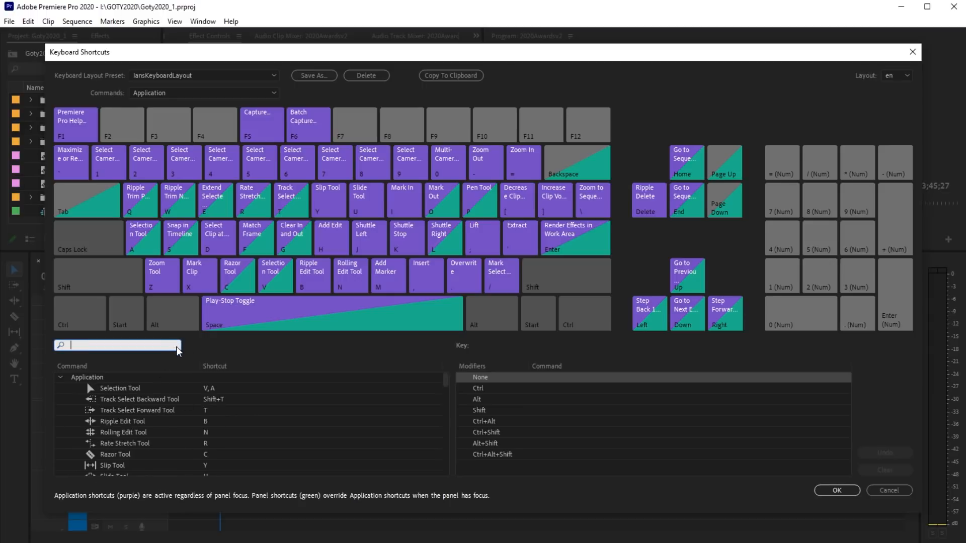
{"action": "left_click", "coordinate": [915, 54]}
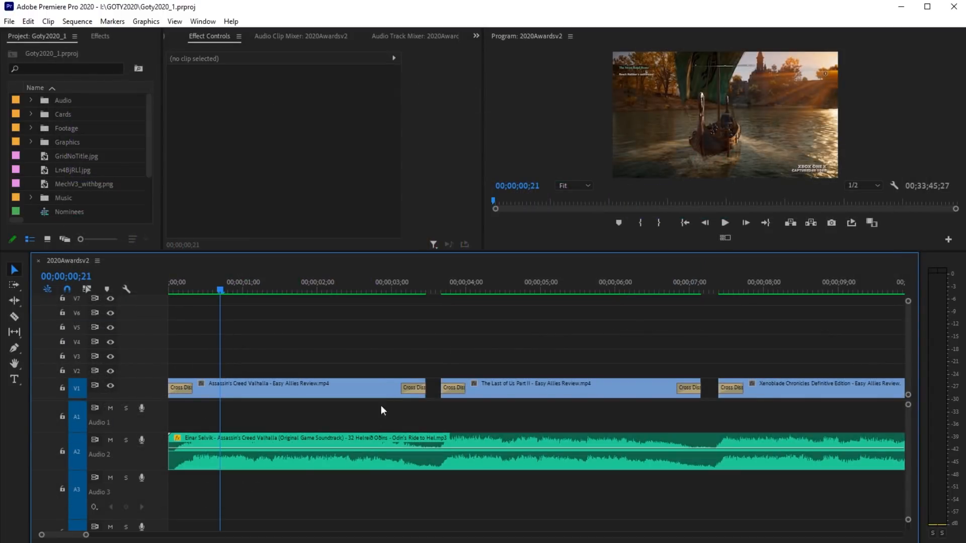
Examine the Constant Power crossfade between the eza_awards_2020_part1.aif voice-over clips on Audio 3 at 00;00;58;01
{"action": "left_click", "coordinate": [360, 343]}
{"action": "key", "text": "minus"}
{"action": "key", "text": "minus"}
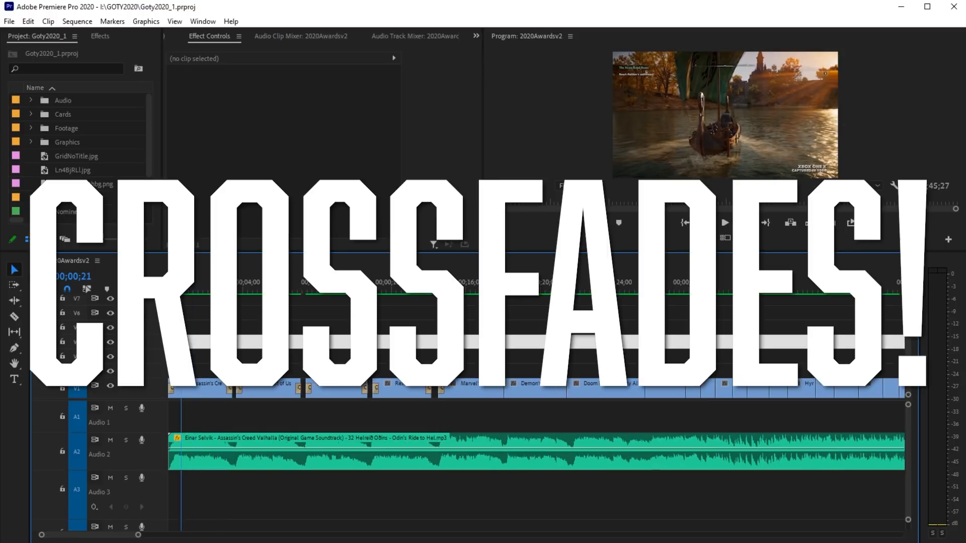
{"action": "key", "text": "minus"}
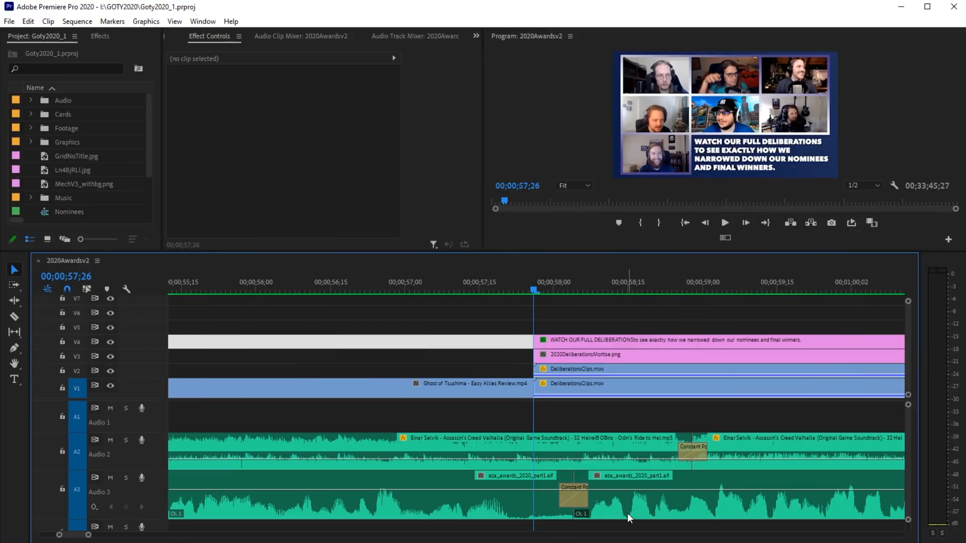
{"action": "left_click", "coordinate": [561, 277]}
{"action": "key", "text": "equal"}
{"action": "key", "text": "equal"}
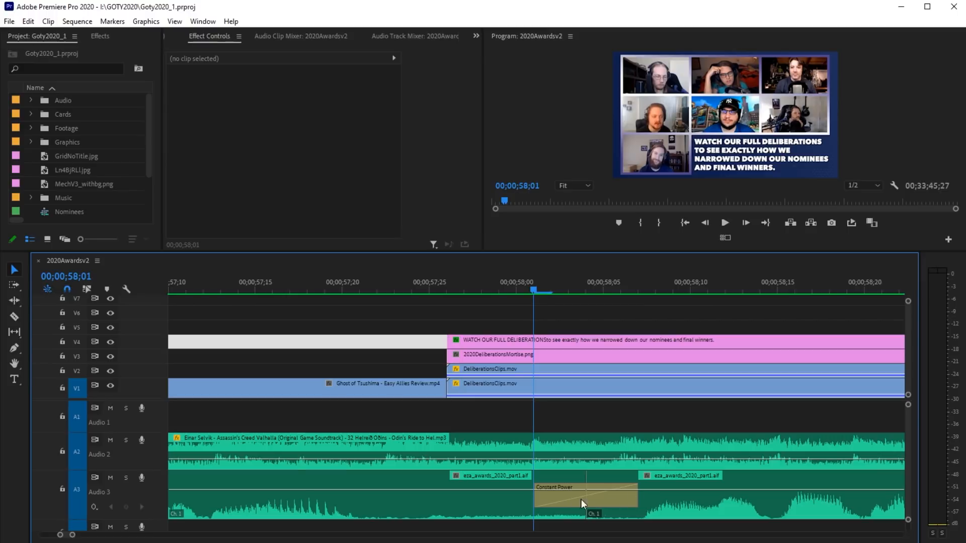
Examine the voice-over cut on Audio 3 at 00;02;01;12, where hell_house.mp4 begins
{"action": "key", "text": "minus"}
{"action": "key", "text": "minus"}
{"action": "key", "text": "minus"}
{"action": "key", "text": "minus"}
{"action": "key", "text": "minus"}
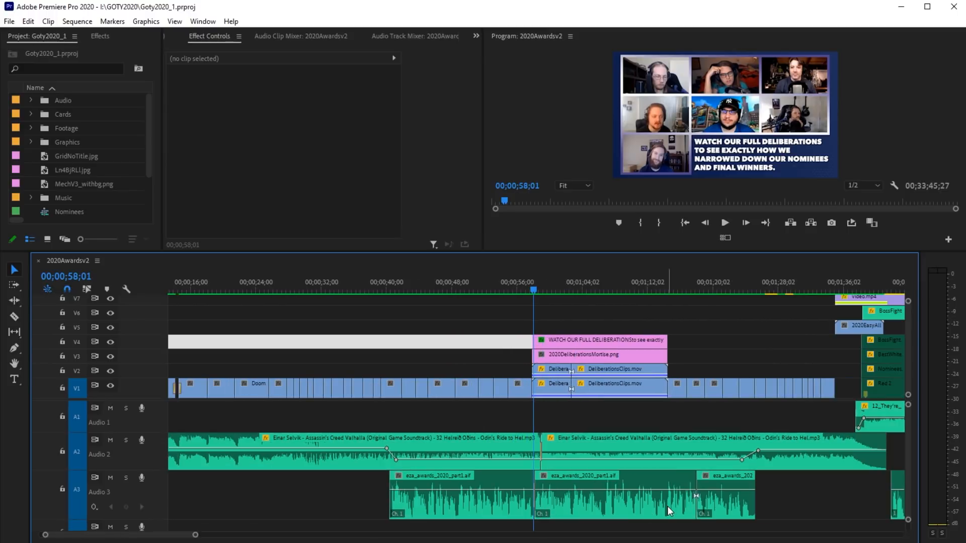
{"action": "left_click", "coordinate": [661, 288]}
{"action": "key", "text": "equal"}
{"action": "key", "text": "equal"}
{"action": "key", "text": "equal"}
{"action": "key", "text": "equal"}
{"action": "key", "text": "equal"}
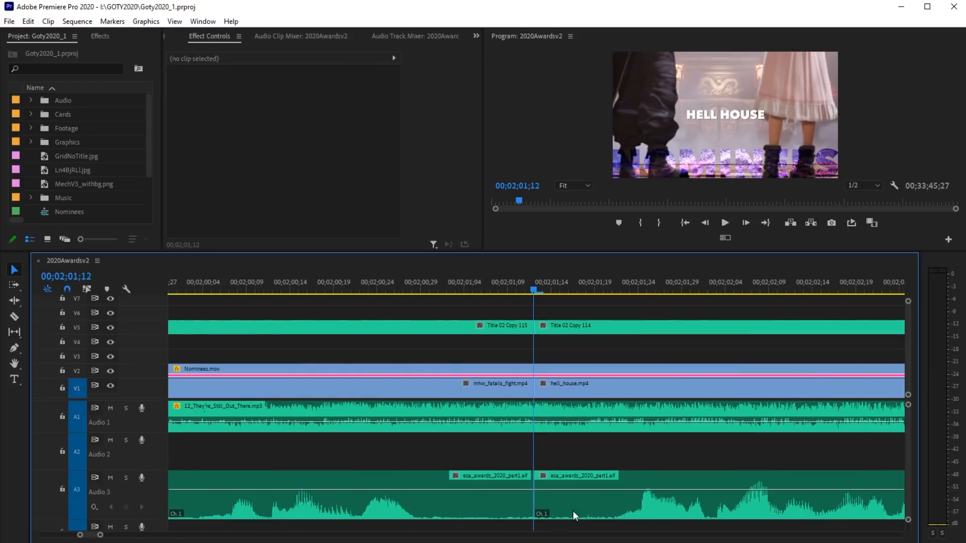
Examine the voice-over cut on Audio 3 at 00;02;16;08, where last_of_us_rat_king.mp4 begins, and the surrounding sequence
{"action": "key", "text": "minus"}
{"action": "key", "text": "minus"}
{"action": "left_click", "coordinate": [777, 294]}
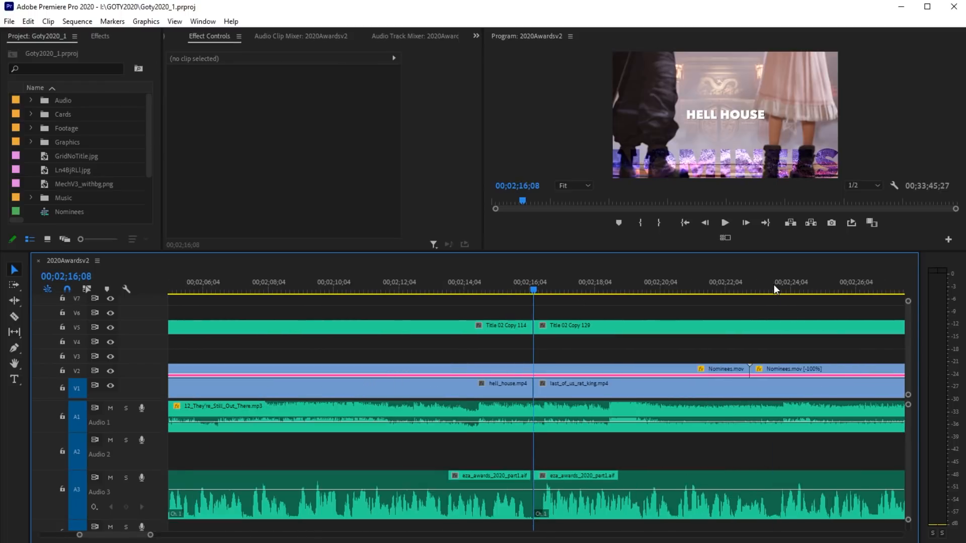
{"action": "key", "text": "minus"}
{"action": "key", "text": "minus"}
{"action": "key", "text": "minus"}
{"action": "key", "text": "minus"}
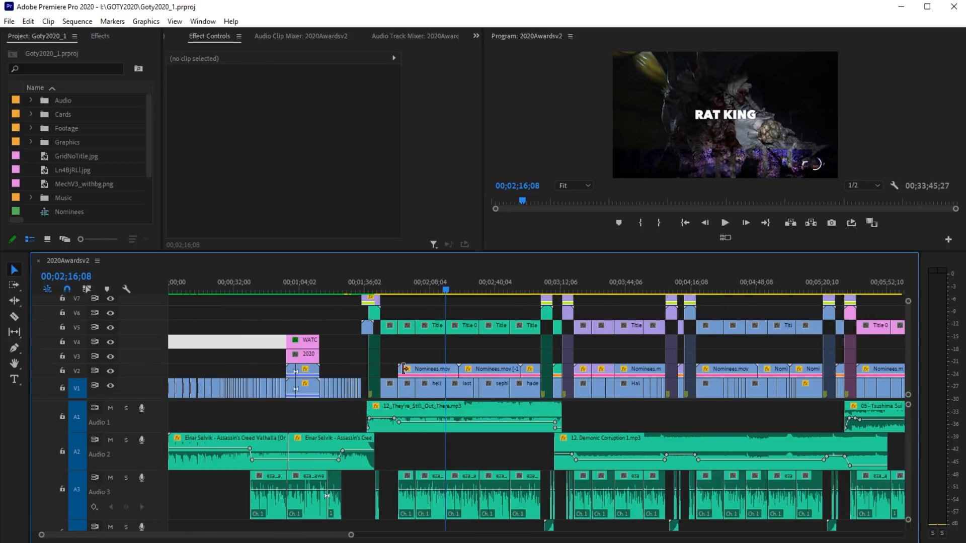
Play from 00;00;57;26 into the Constant Power crossfade on Audio 3 and examine the waveform around it
{"action": "left_click", "coordinate": [285, 285]}
{"action": "key", "text": "equal"}
{"action": "key", "text": "equal"}
{"action": "key", "text": "equal"}
{"action": "key", "text": "equal"}
{"action": "key", "text": "equal"}
{"action": "key", "text": "equal"}
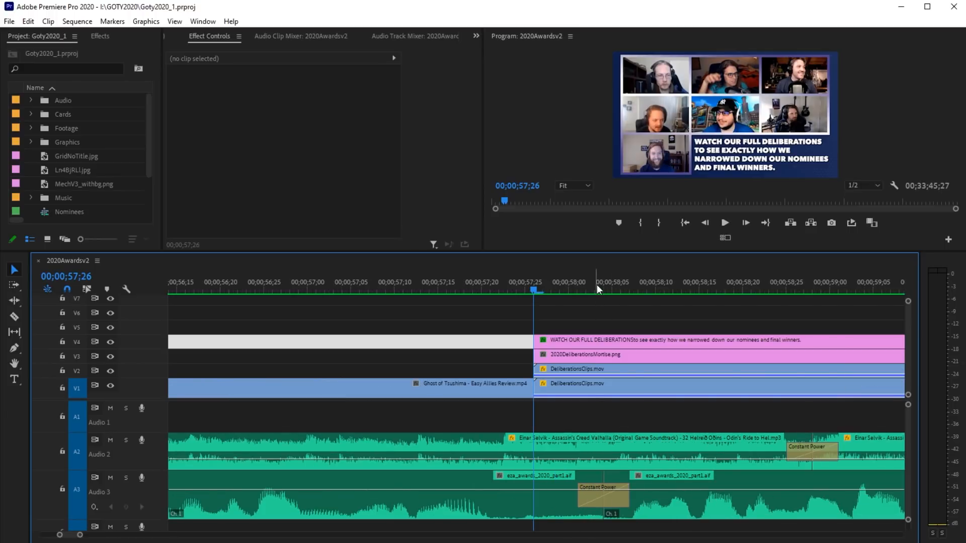
{"action": "key", "text": "space"}
{"action": "key", "text": "equal"}
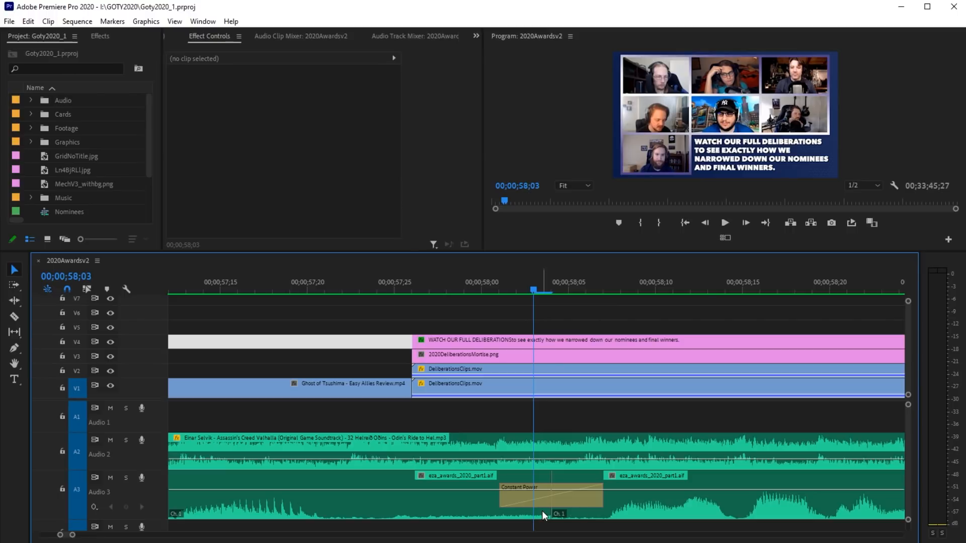
{"action": "key", "text": "minus"}
{"action": "key", "text": "minus"}
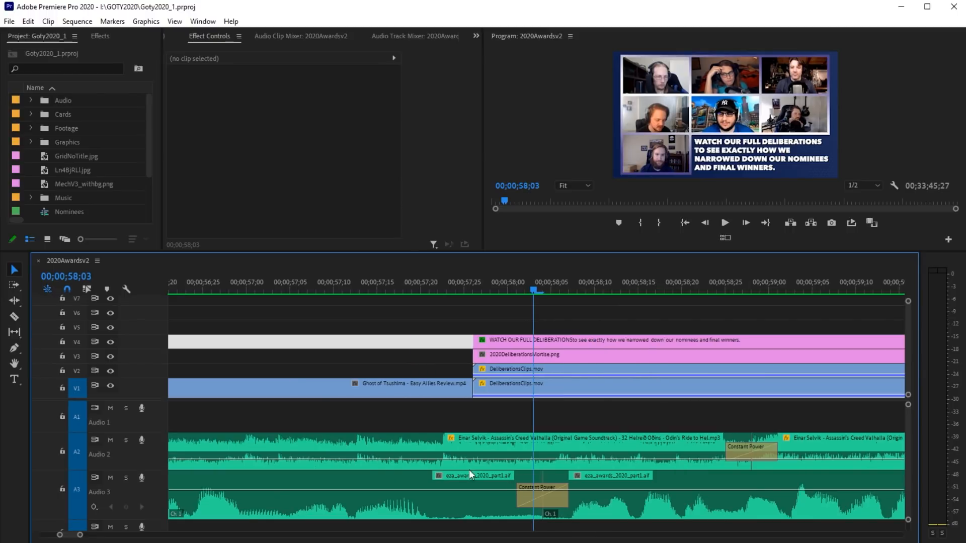
Place the playhead at 00;00;56;26, try to ripple-delete the selected empty gap on V4 and undo it
{"action": "left_click", "coordinate": [373, 289]}
{"action": "key", "text": "equal"}
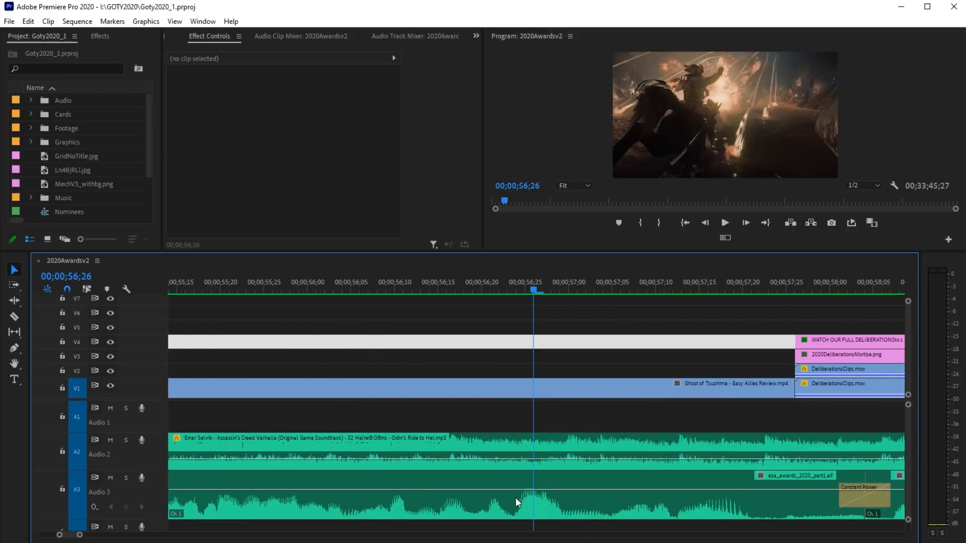
{"action": "key", "text": "Delete"}
{"action": "key", "text": "ctrl+z"}
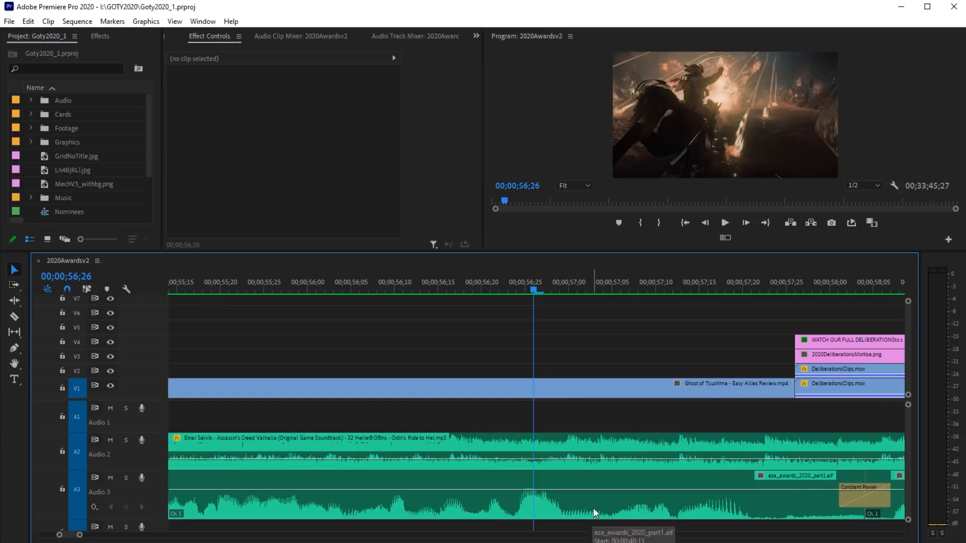
Cut the Audio 3 voice-over at 00;00;56;26 and shorten the second part so its quiet tail directly follows the cut
{"action": "left_click", "coordinate": [563, 494]}
{"action": "key", "text": "ctrl+k"}
{"action": "left_click", "coordinate": [578, 510]}
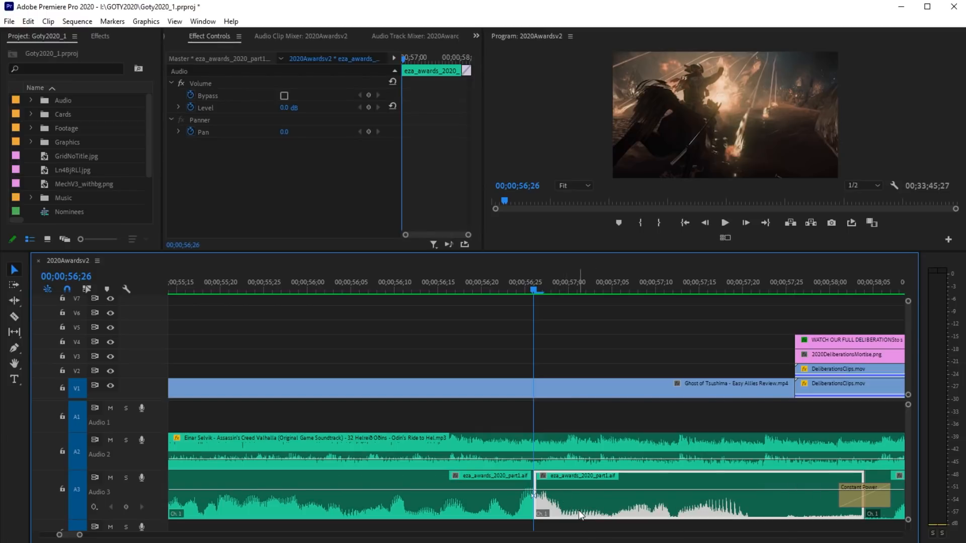
{"action": "left_click_drag", "start_coordinate": [536, 511], "coordinate": [577, 485]}
{"action": "left_click", "coordinate": [704, 498]}
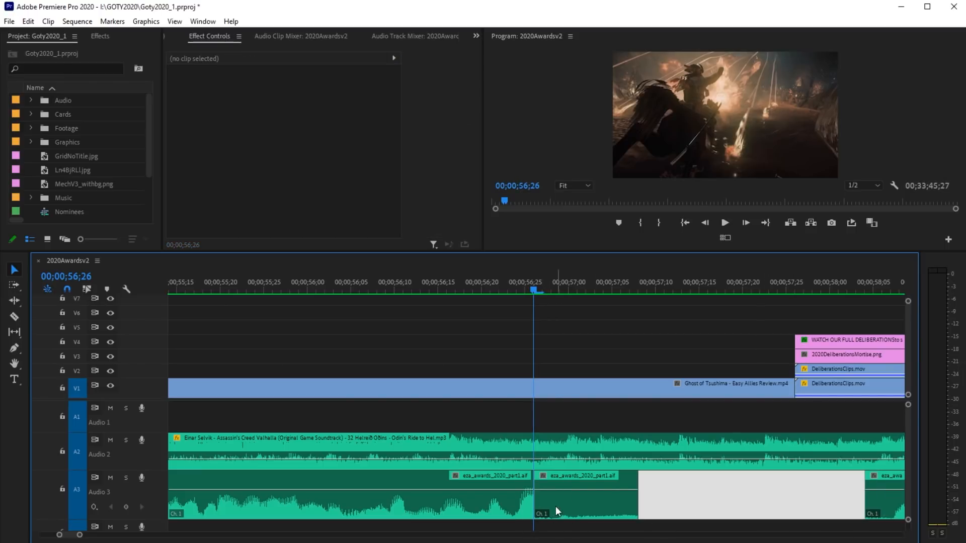
Play repeatedly from around 00;00;56;02 through the hard voice-over cut on Audio 3 and return the playhead to 00;00;56;26
{"action": "left_click", "coordinate": [516, 285]}
{"action": "left_click_drag", "start_coordinate": [516, 284], "coordinate": [326, 323]}
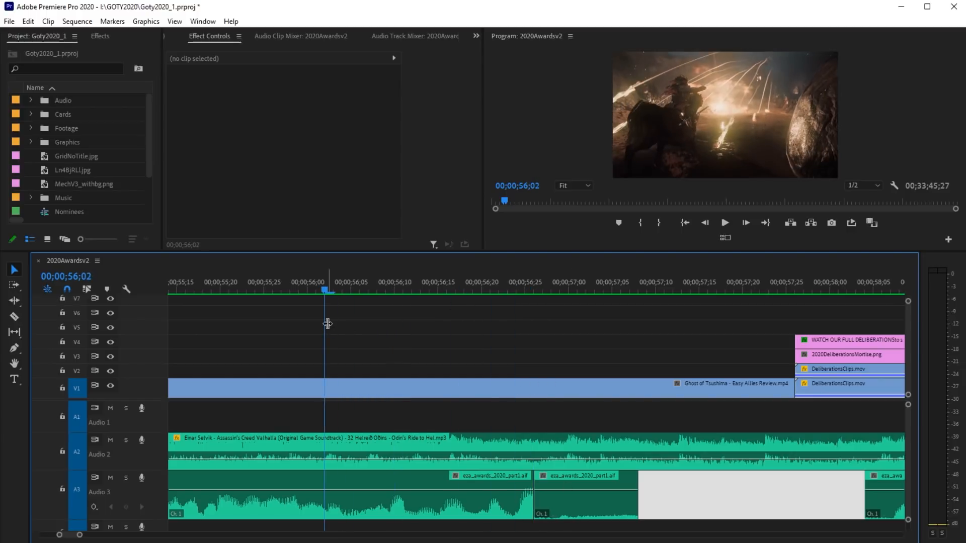
{"action": "key", "text": "space"}
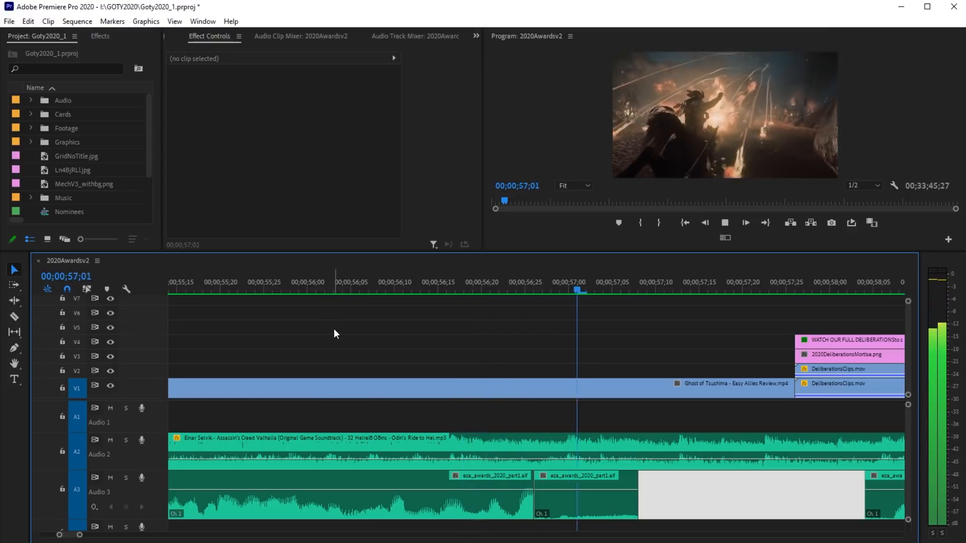
{"action": "key", "text": "space"}
{"action": "left_click_drag", "start_coordinate": [334, 285], "coordinate": [336, 303]}
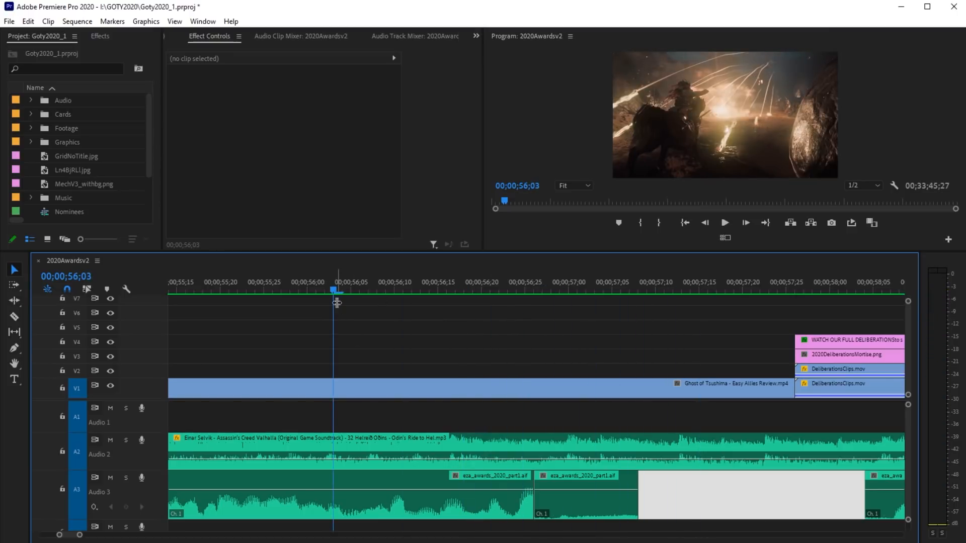
{"action": "key", "text": "space"}
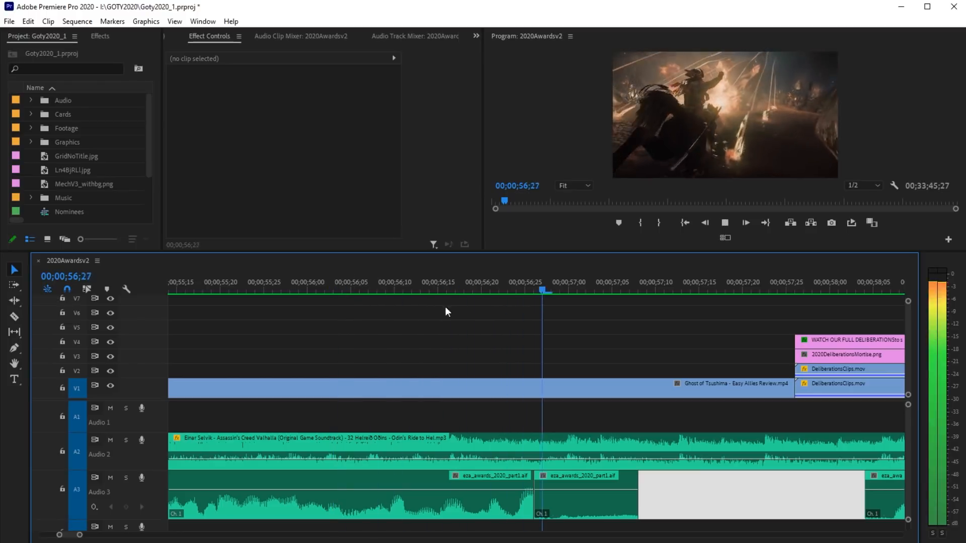
{"action": "left_click_drag", "start_coordinate": [533, 286], "coordinate": [405, 295]}
{"action": "left_click_drag", "start_coordinate": [528, 296], "coordinate": [374, 297]}
{"action": "left_click_drag", "start_coordinate": [511, 285], "coordinate": [349, 293]}
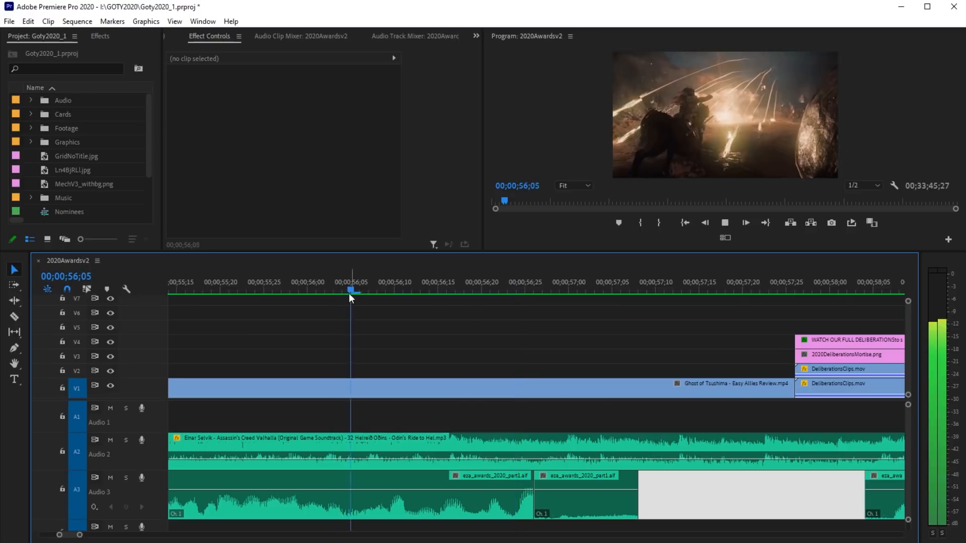
{"action": "mouse_move", "coordinate": [538, 285]}
{"action": "left_mouse_down"}
{"action": "mouse_move", "coordinate": [521, 291]}
{"action": "mouse_move", "coordinate": [537, 300]}
{"action": "left_mouse_up"}
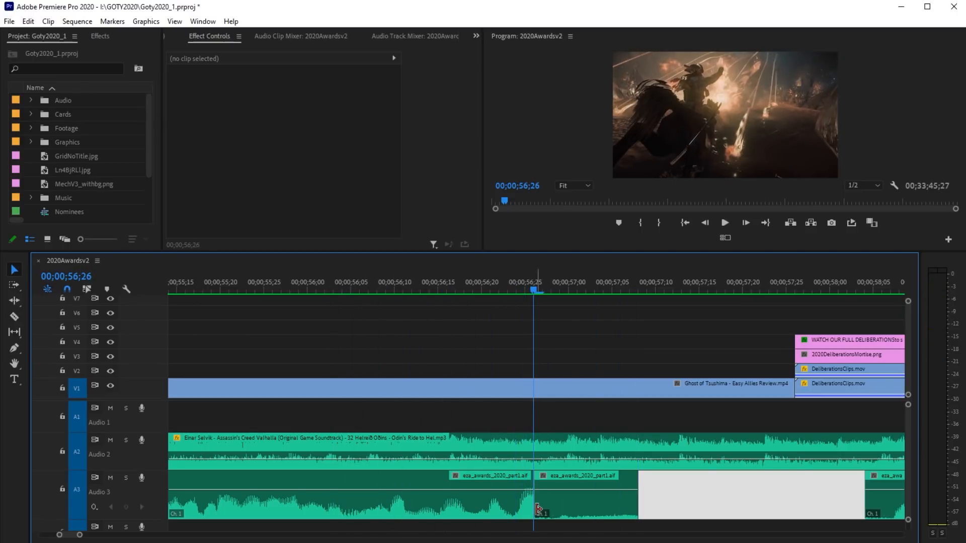
Apply the default Constant Power crossfade at the 00;00;56;26 cut on Audio 3 and play through it several times
{"action": "right_click", "coordinate": [538, 509]}
{"action": "left_click", "coordinate": [611, 489]}
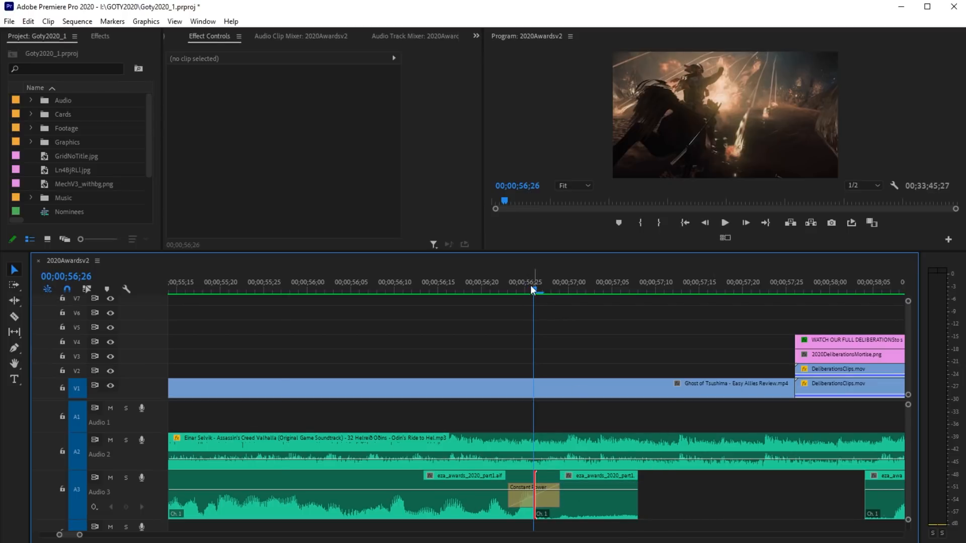
{"action": "left_click_drag", "start_coordinate": [530, 285], "coordinate": [275, 308]}
{"action": "key", "text": "space"}
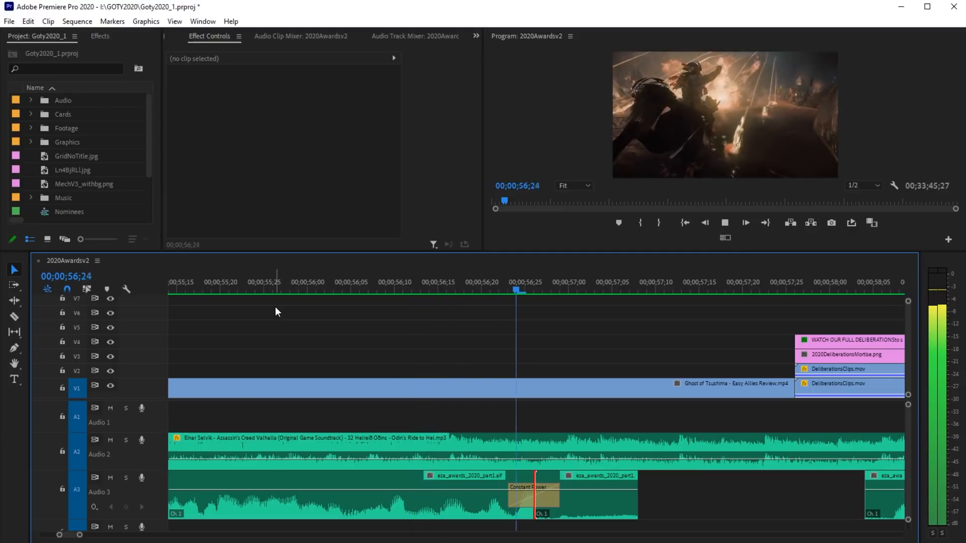
{"action": "left_click_drag", "start_coordinate": [423, 288], "coordinate": [176, 287]}
{"action": "key", "text": "space"}
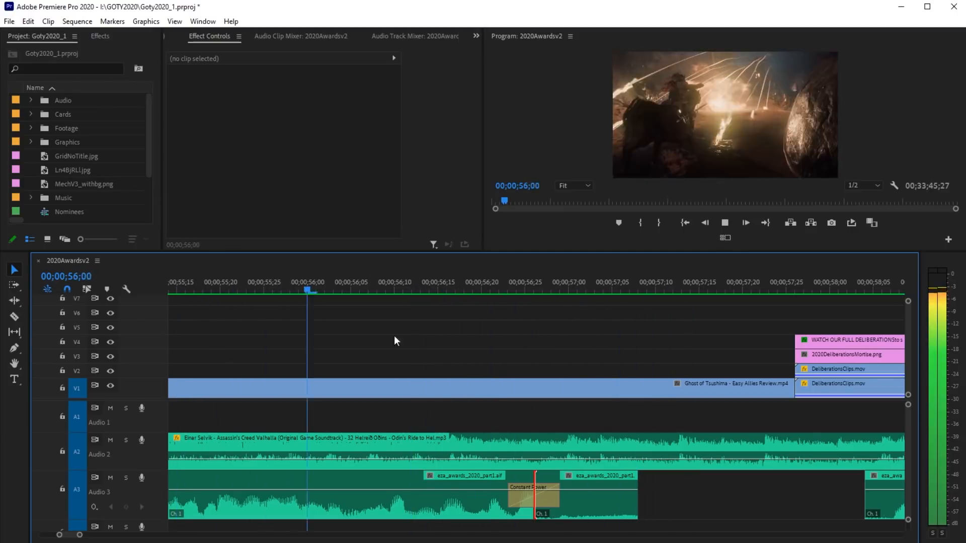
{"action": "key", "text": "space"}
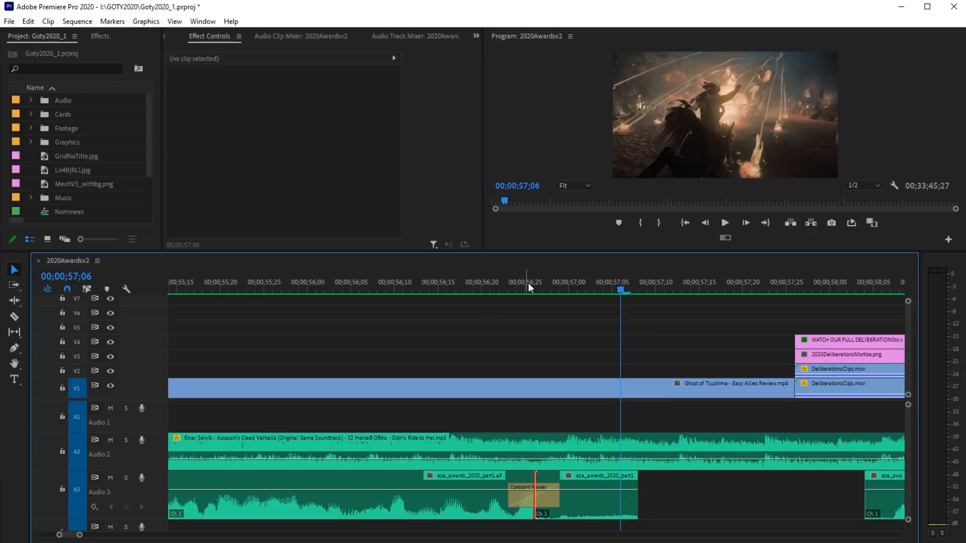
{"action": "left_click_drag", "start_coordinate": [529, 285], "coordinate": [244, 312]}
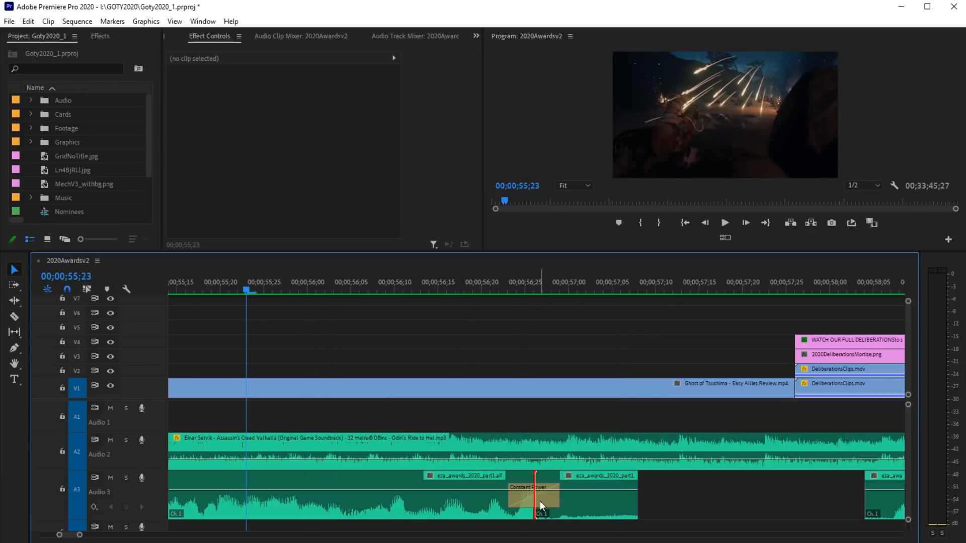
{"action": "key", "text": "space"}
{"action": "key", "text": "space"}
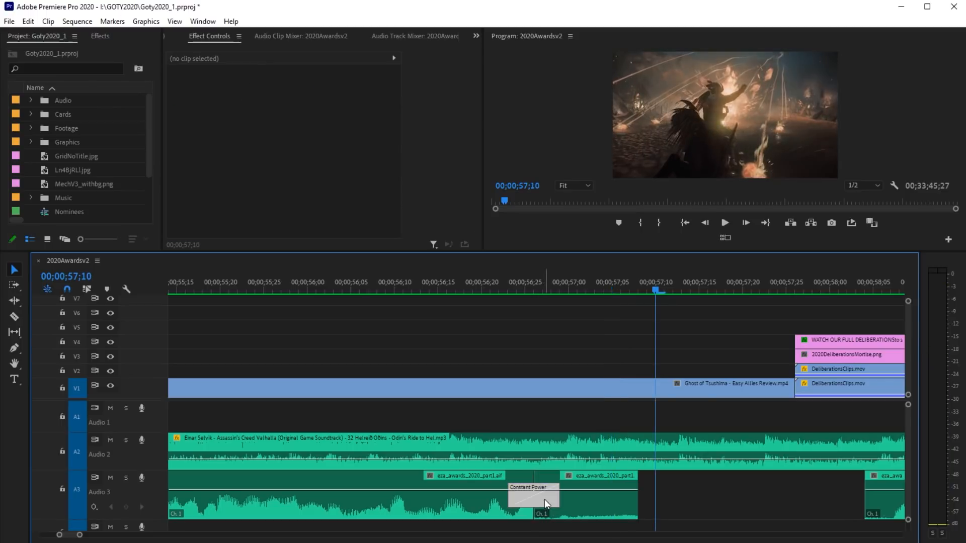
Delete the crossfade at 00;00;56;26, replay the hard cut and restore the original voice-over on Audio 3
{"action": "key", "text": "Delete"}
{"action": "left_click", "coordinate": [420, 291]}
{"action": "left_click", "coordinate": [279, 289]}
{"action": "key", "text": "space"}
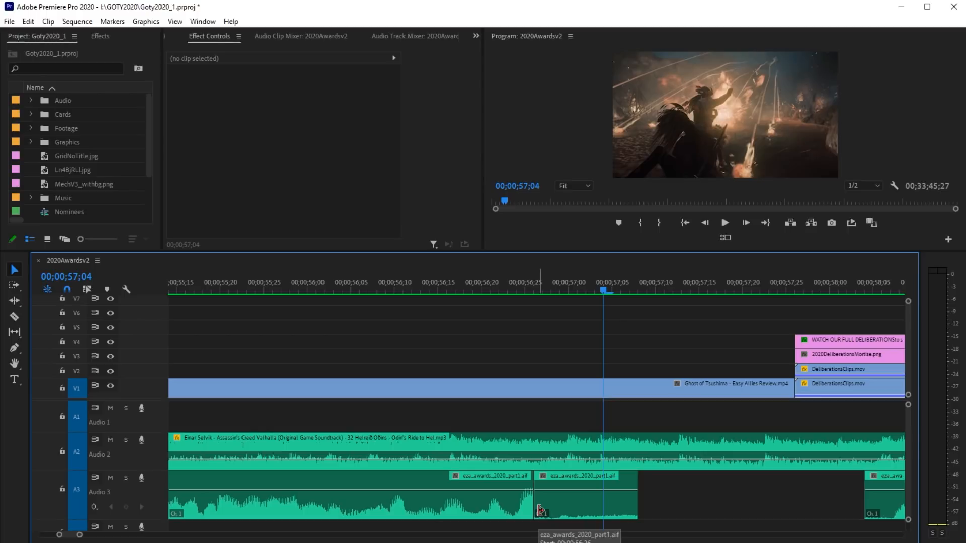
{"action": "left_click_drag", "start_coordinate": [541, 511], "coordinate": [869, 507]}
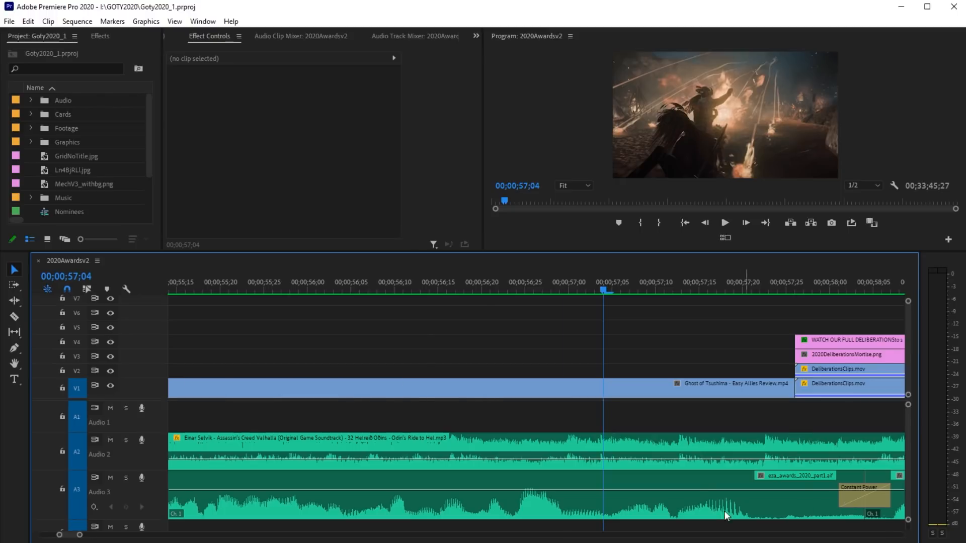
Go to 00;00;40;25 and apply the default Constant Power transition to the start of the first voice-over clip on Audio 3
{"action": "key", "text": "minus"}
{"action": "key", "text": "minus"}
{"action": "key", "text": "minus"}
{"action": "key", "text": "minus"}
{"action": "left_click", "coordinate": [273, 285]}
{"action": "key", "text": "equal"}
{"action": "key", "text": "equal"}
{"action": "key", "text": "equal"}
{"action": "key", "text": "equal"}
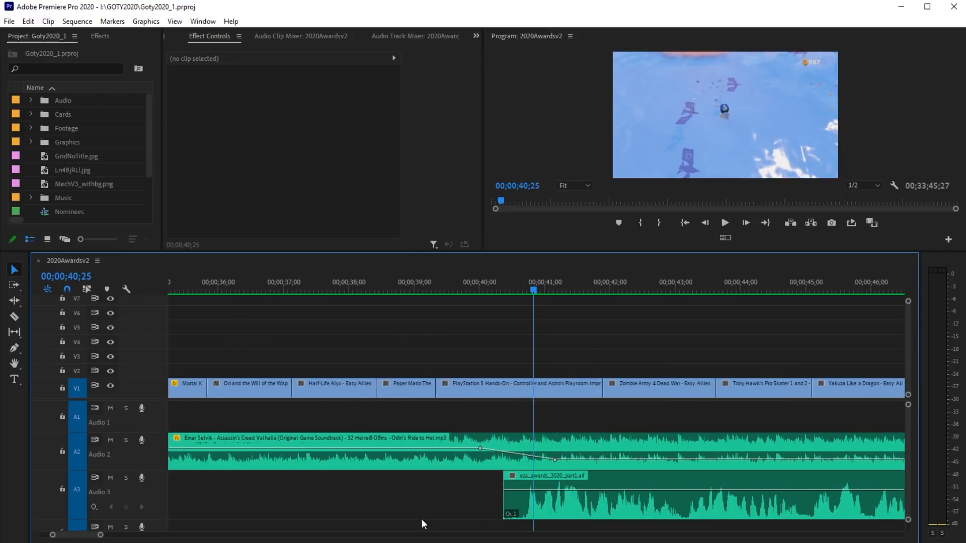
{"action": "right_click", "coordinate": [412, 507]}
{"action": "left_click", "coordinate": [484, 487]}
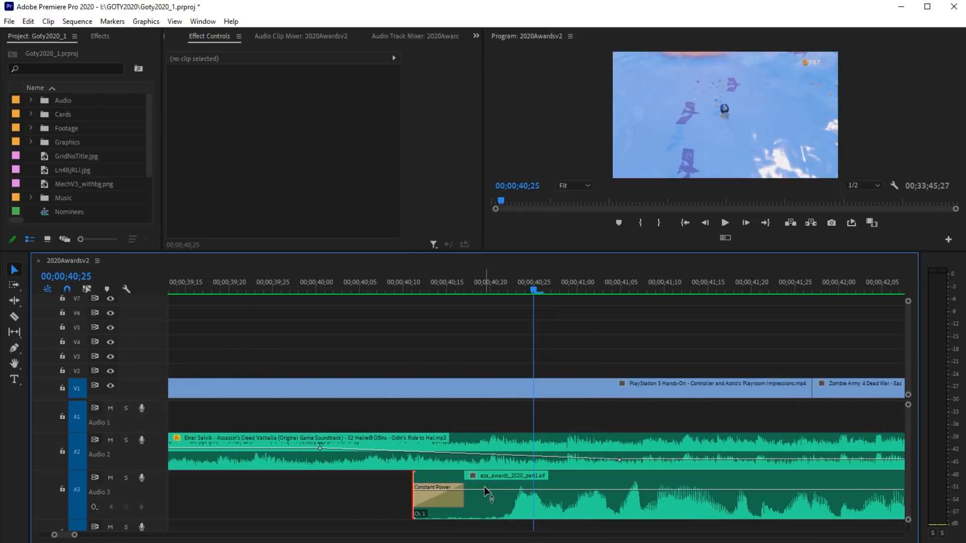
Lengthen the Constant Power fade at the voice-over's start, and replace it with one of the default duration
{"action": "key", "text": "minus"}
{"action": "left_click_drag", "start_coordinate": [497, 500], "coordinate": [784, 500]}
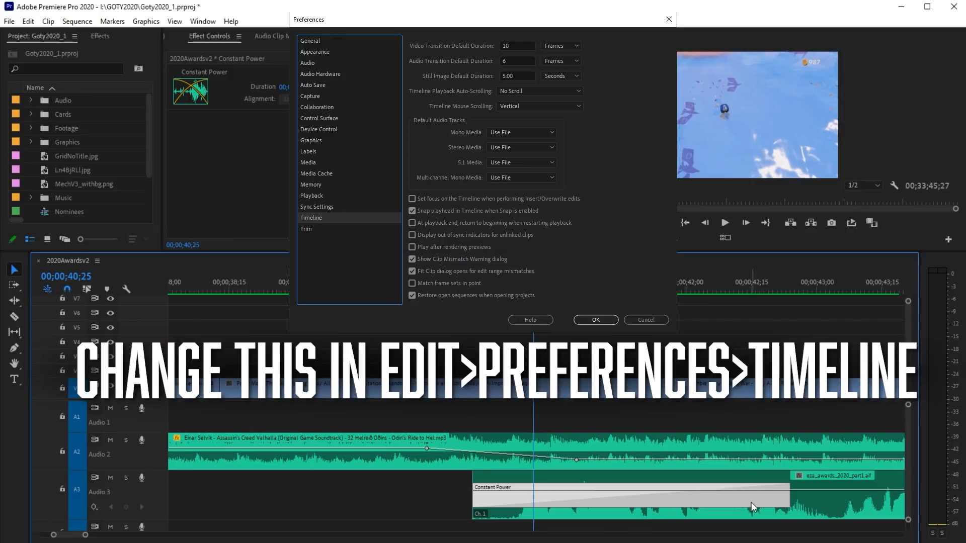
{"action": "right_click", "coordinate": [476, 509]}
{"action": "left_click", "coordinate": [509, 490]}
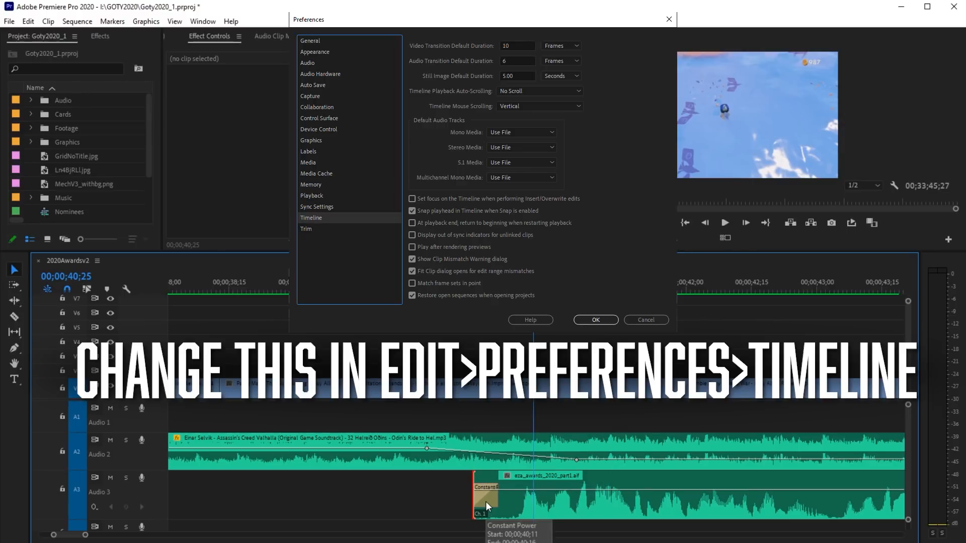
Examine the Constant Power crossfade on Audio 3 at 00;00;58;01 and its duration
{"action": "key", "text": "minus"}
{"action": "key", "text": "minus"}
{"action": "key", "text": "minus"}
{"action": "key", "text": "minus"}
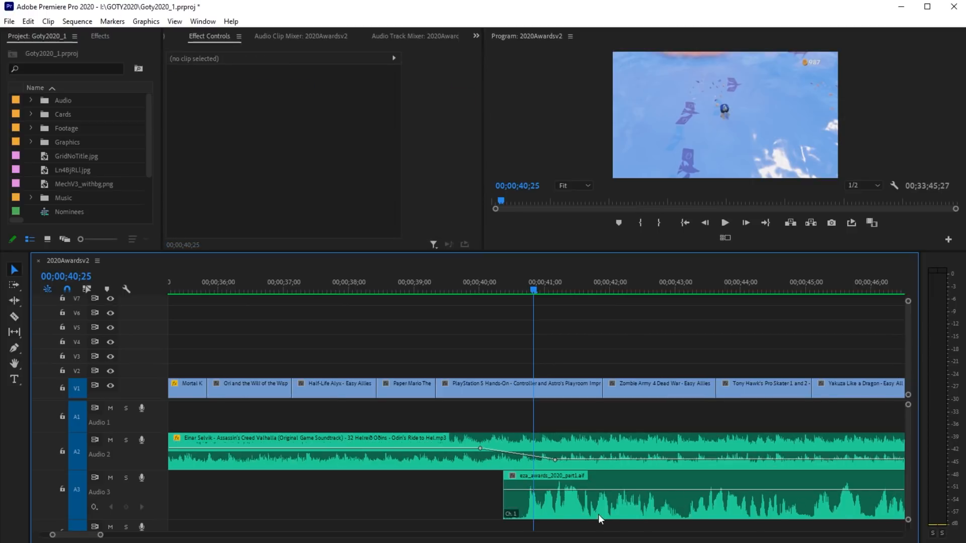
{"action": "left_click_drag", "start_coordinate": [631, 283], "coordinate": [642, 282]}
{"action": "key", "text": "equal"}
{"action": "key", "text": "equal"}
{"action": "key", "text": "equal"}
{"action": "key", "text": "equal"}
{"action": "key", "text": "equal"}
{"action": "key", "text": "equal"}
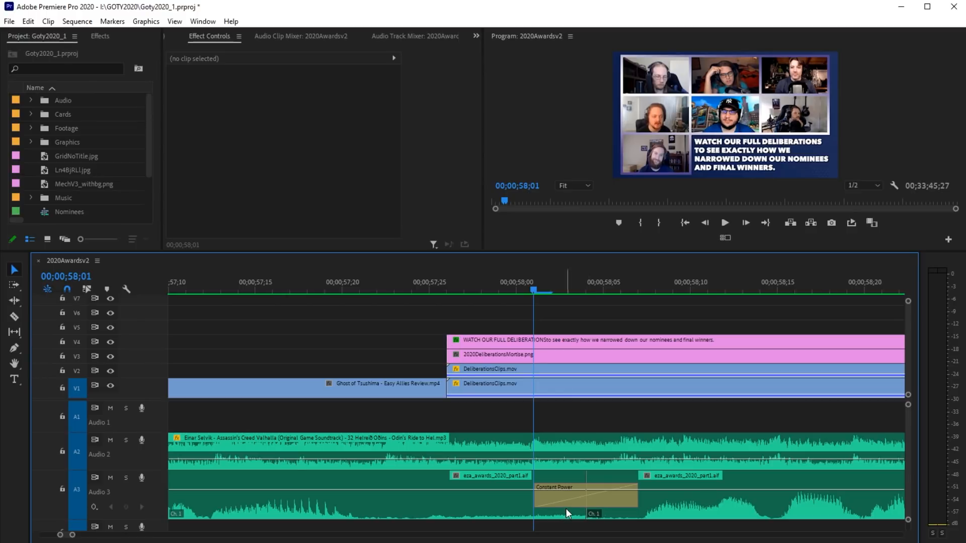
{"action": "left_click_drag", "start_coordinate": [602, 497], "coordinate": [630, 505]}
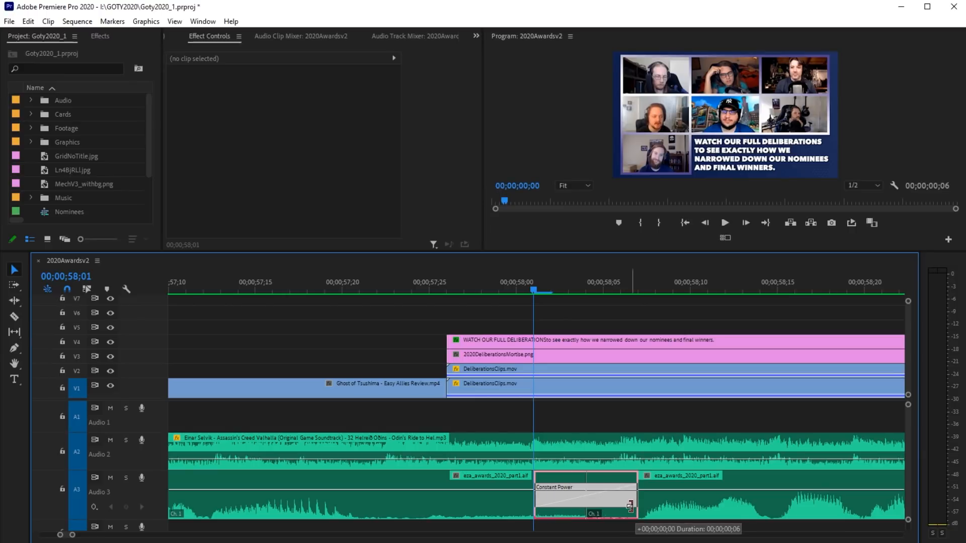
{"action": "left_click_drag", "start_coordinate": [630, 505], "coordinate": [630, 505]}
Select the first four voice-over clips under the Nominees section on Audio 3
{"action": "key", "text": "minus"}
{"action": "key", "text": "minus"}
{"action": "key", "text": "minus"}
{"action": "key", "text": "minus"}
{"action": "key", "text": "minus"}
{"action": "key", "text": "minus"}
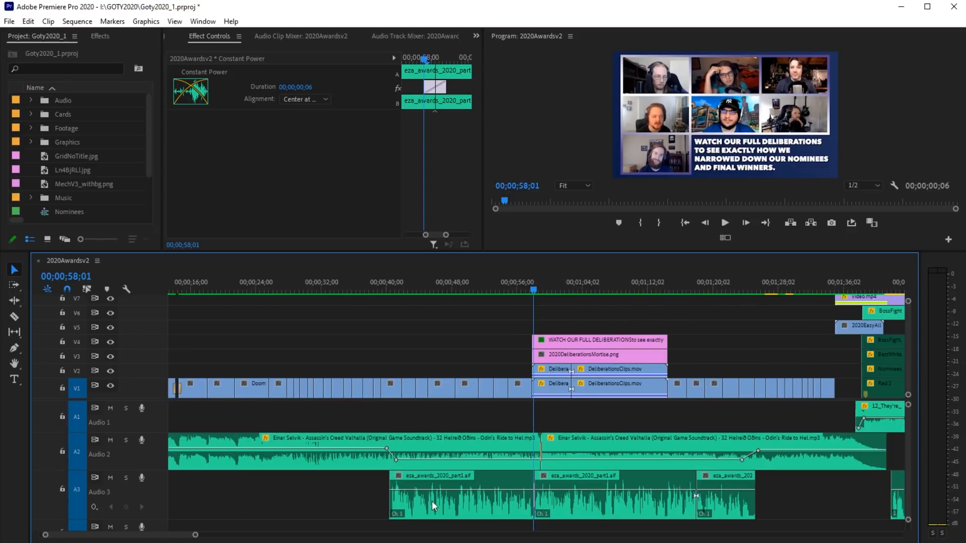
{"action": "key", "text": "minus"}
{"action": "left_click_drag", "start_coordinate": [621, 497], "coordinate": [810, 514]}
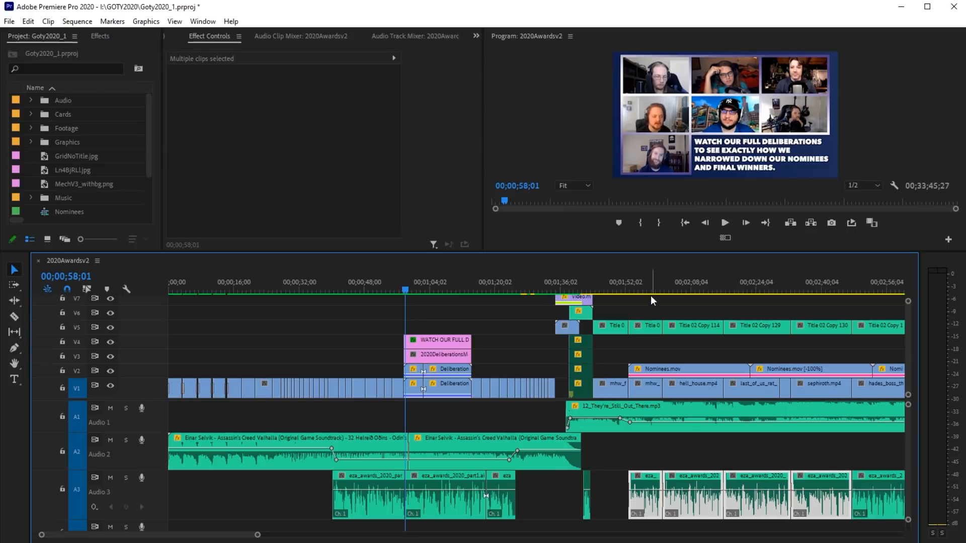
Examine the crossfades between the selected voice-over clips around 00;01;59;03 and deselect the clips
{"action": "left_click", "coordinate": [656, 283]}
{"action": "key", "text": "equal"}
{"action": "key", "text": "equal"}
{"action": "key", "text": "equal"}
{"action": "key", "text": "equal"}
{"action": "key", "text": "equal"}
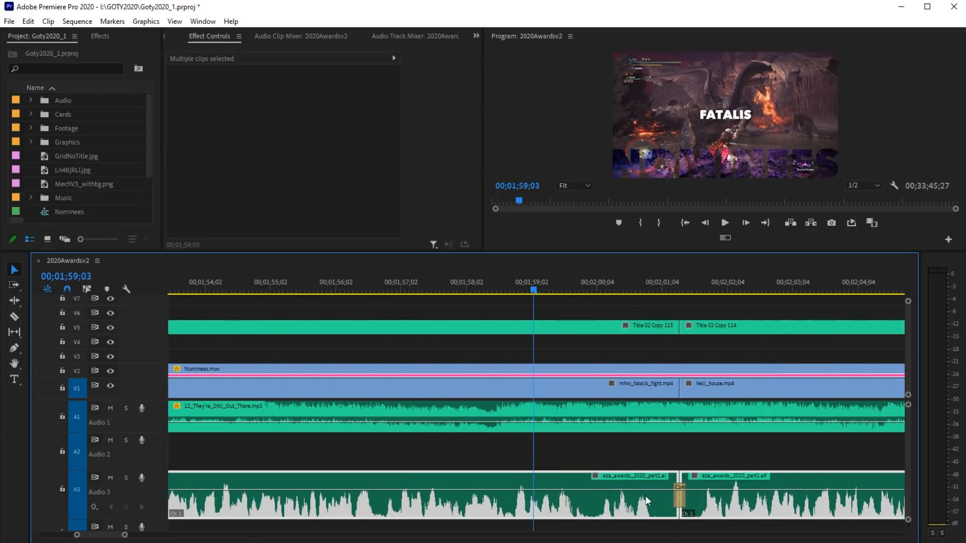
{"action": "key", "text": "minus"}
{"action": "key", "text": "minus"}
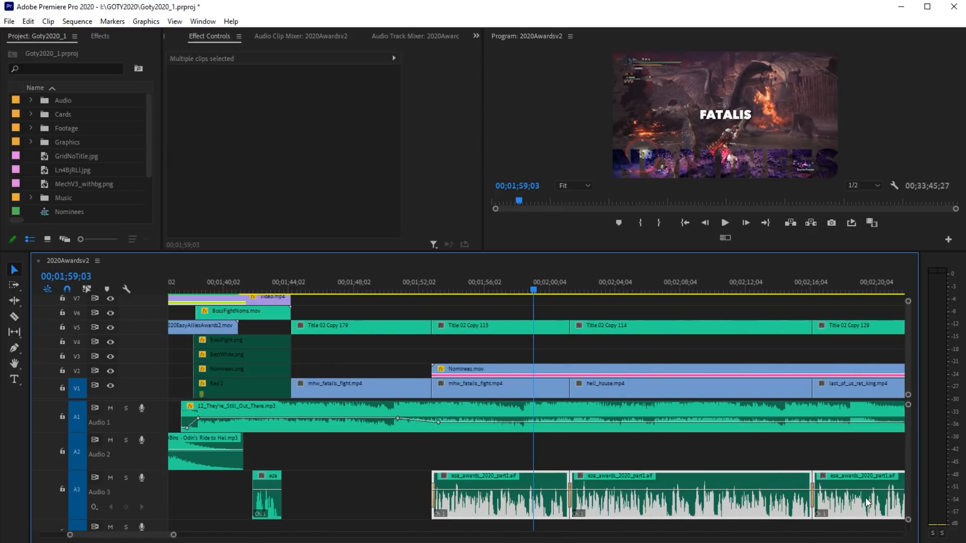
{"action": "key", "text": "minus"}
{"action": "left_click", "coordinate": [623, 457]}
{"action": "key", "text": "minus"}
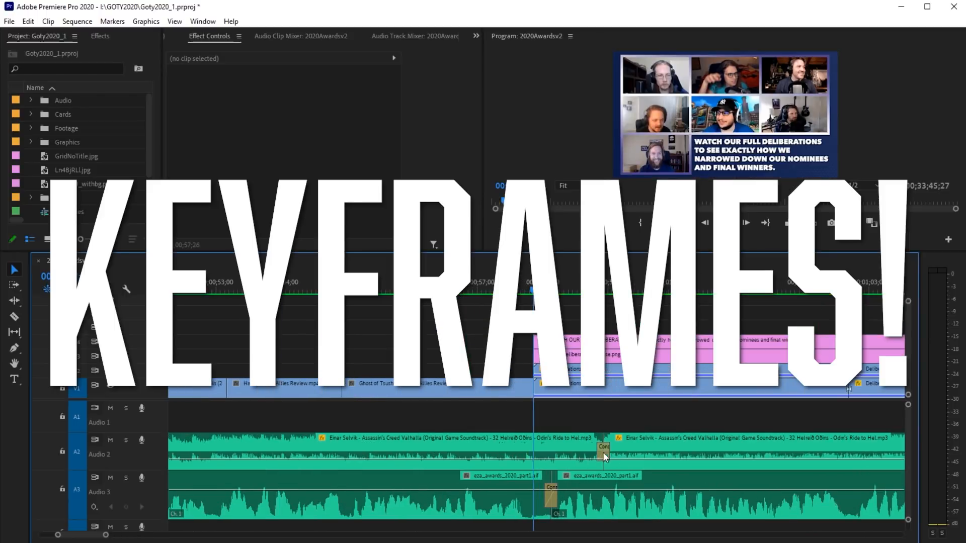
Examine the Constant Power crossfade joining the two music clips on Audio 2 at 00;00;58;28
{"action": "left_click", "coordinate": [602, 290]}
{"action": "key", "text": "="}
{"action": "key", "text": "="}
{"action": "key", "text": "="}
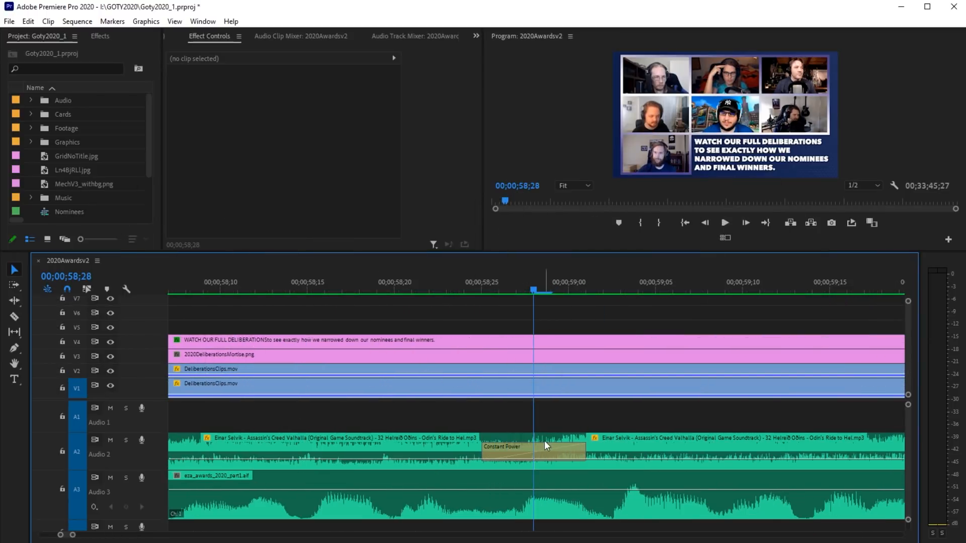
{"action": "key", "text": "minus"}
{"action": "key", "text": "minus"}
{"action": "key", "text": "minus"}
{"action": "left_click", "coordinate": [508, 285]}
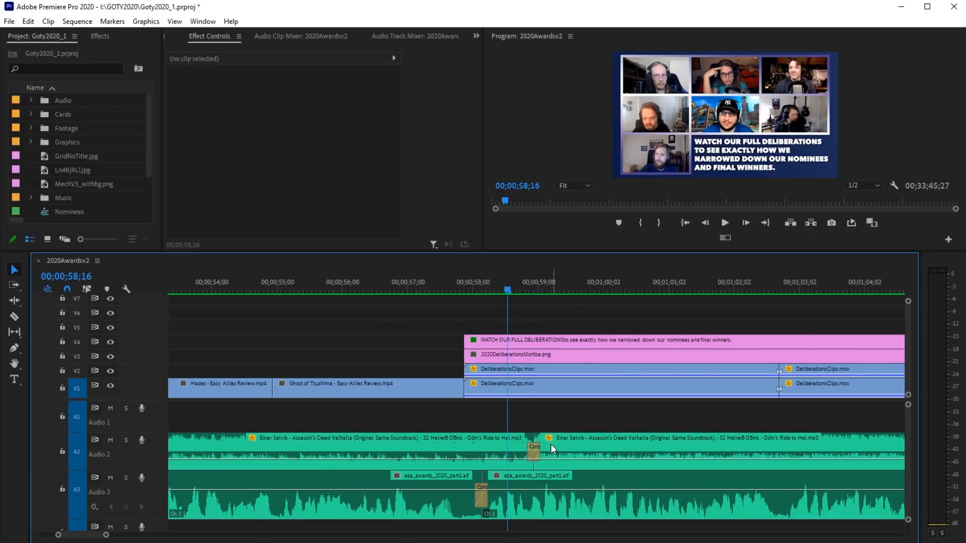
Examine and play the music change around 00;01;37;15, from the Audio 2 track into 12_They're_Still_Out_There.mp3 on Audio 1
{"action": "key", "text": "minus"}
{"action": "key", "text": "minus"}
{"action": "key", "text": "minus"}
{"action": "key", "text": "minus"}
{"action": "key", "text": "minus"}
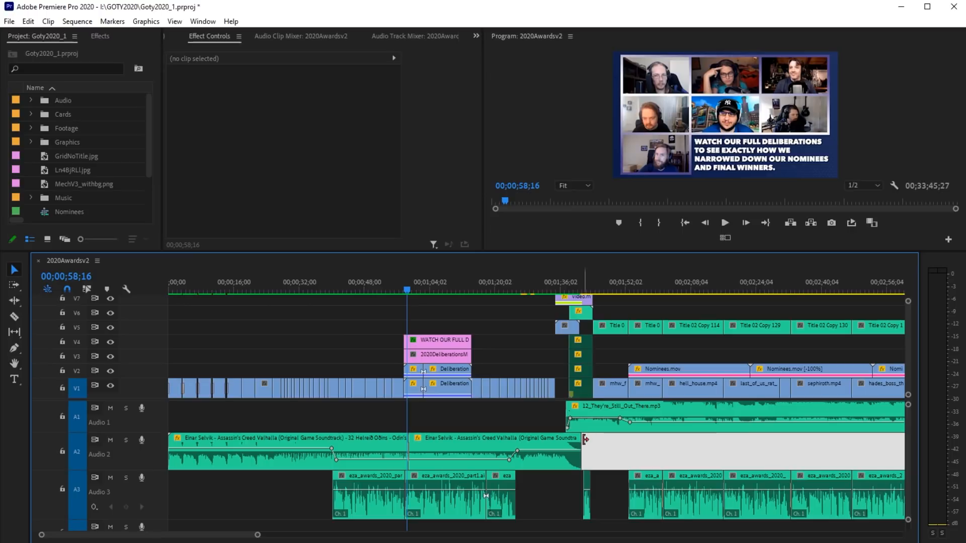
{"action": "left_click", "coordinate": [565, 276]}
{"action": "key", "text": "equal"}
{"action": "key", "text": "equal"}
{"action": "key", "text": "equal"}
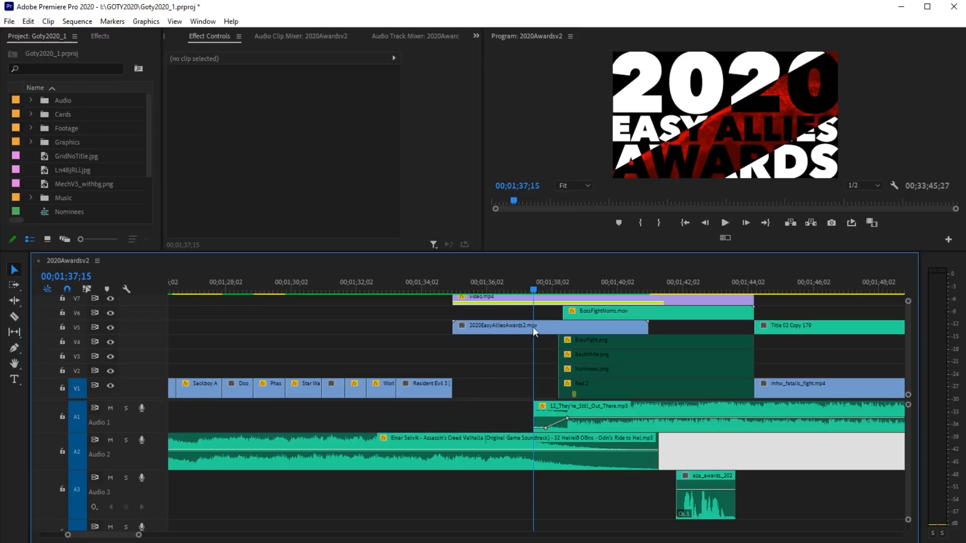
{"action": "left_click_drag", "start_coordinate": [531, 282], "coordinate": [430, 289]}
{"action": "key", "text": "space"}
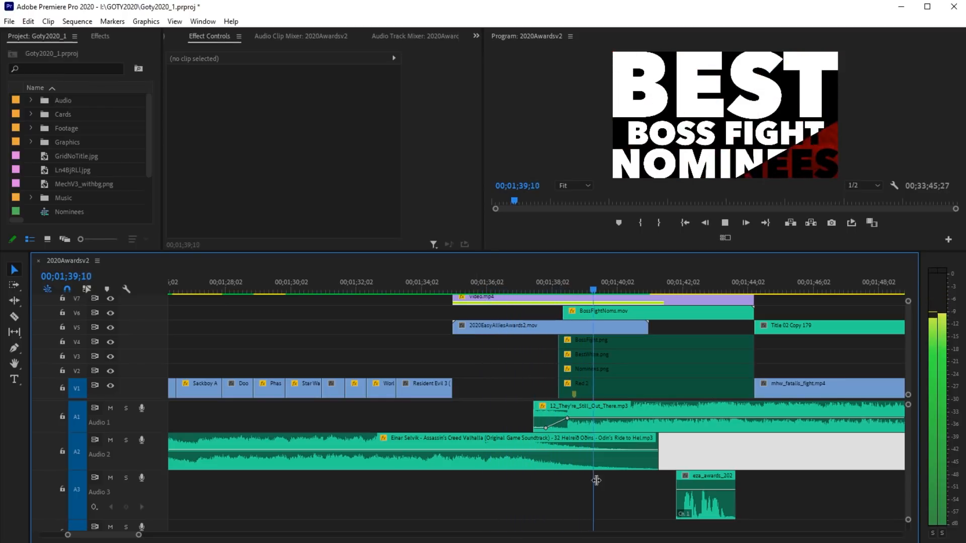
{"action": "key", "text": "space"}
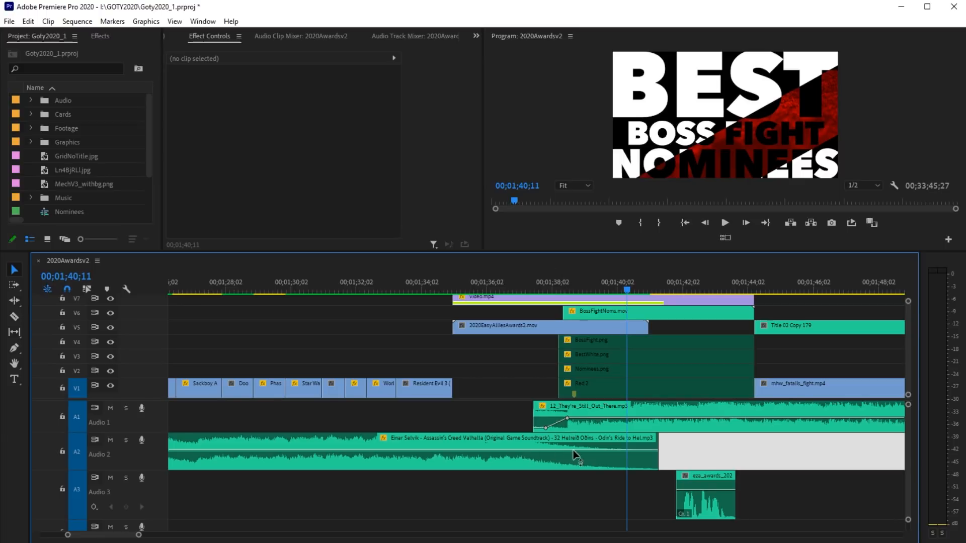
Examine and play the music change around 00;03;09;17, from 12_They're_Still_Out_There.mp3 on Audio 1 into 12. Demonic Corruption 1.mp3 on Audio 2
{"action": "scroll", "coordinate": [654, 459], "scroll_direction": "down", "scroll_amount": 10}
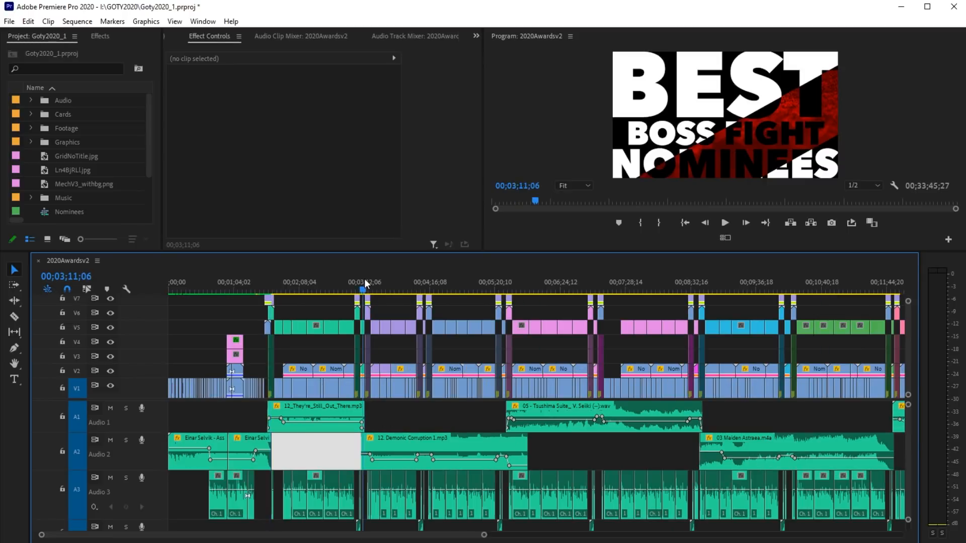
{"action": "left_click", "coordinate": [363, 283]}
{"action": "scroll", "coordinate": [419, 354], "scroll_direction": "up", "scroll_amount": 4}
{"action": "scroll", "coordinate": [653, 394], "scroll_direction": "up", "scroll_amount": 6}
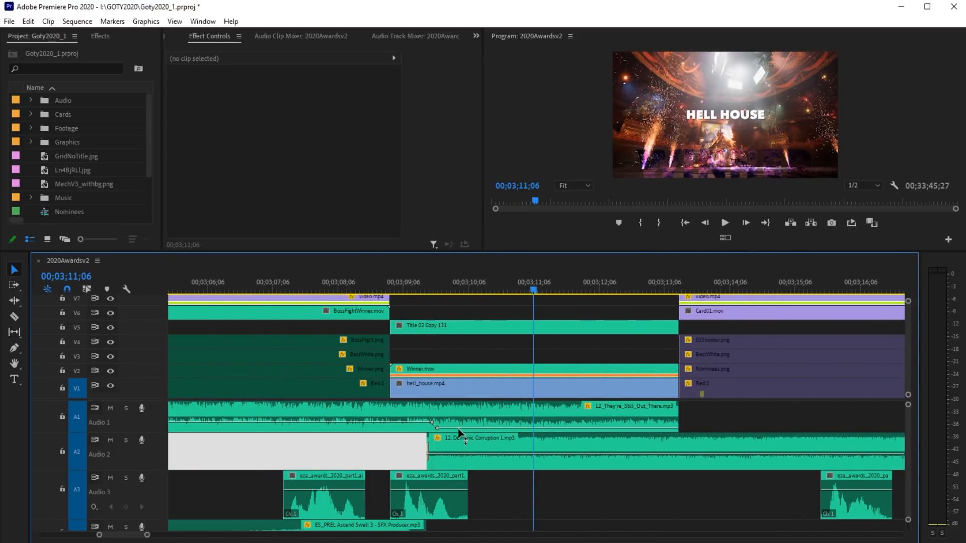
{"action": "left_click", "coordinate": [429, 282]}
{"action": "scroll", "coordinate": [493, 339], "scroll_direction": "up", "scroll_amount": 3}
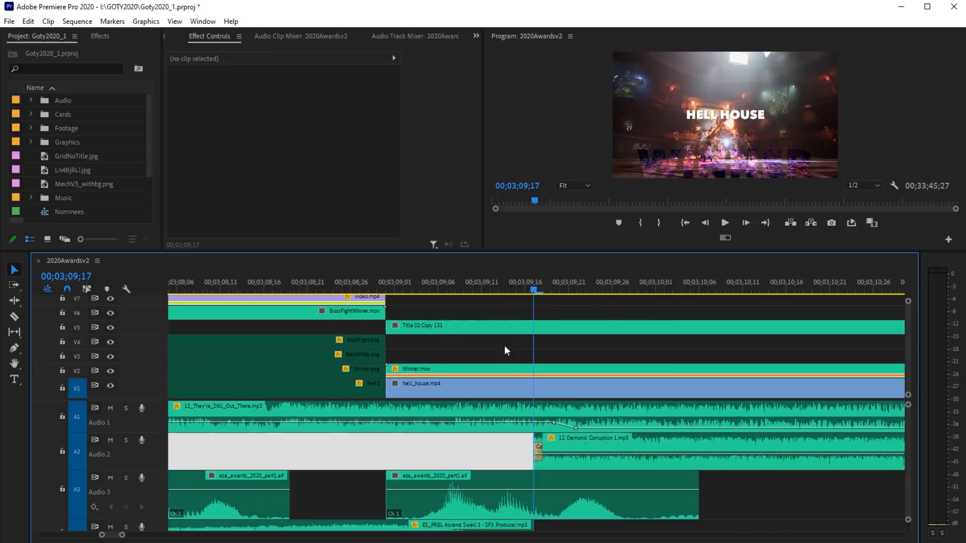
{"action": "key", "text": "space"}
Examine and play the music change before the Best World Design nominees, from 12. Demonic Corruption 1.mp3 into the Tsushima Suite track on Audio 1
{"action": "scroll", "coordinate": [575, 328], "scroll_direction": "down", "scroll_amount": 5}
{"action": "scroll", "coordinate": [574, 327], "scroll_direction": "down", "scroll_amount": 10}
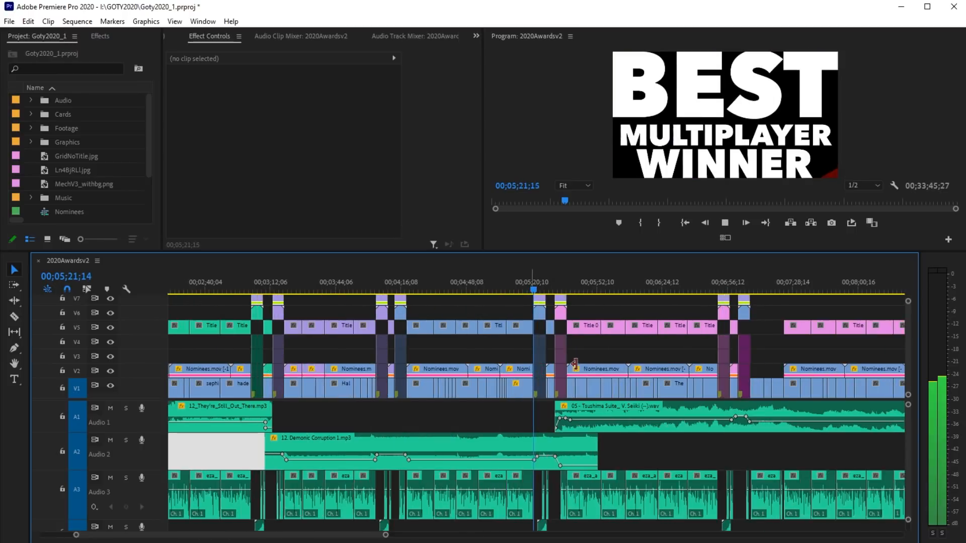
{"action": "scroll", "coordinate": [575, 363], "scroll_direction": "up", "scroll_amount": 5}
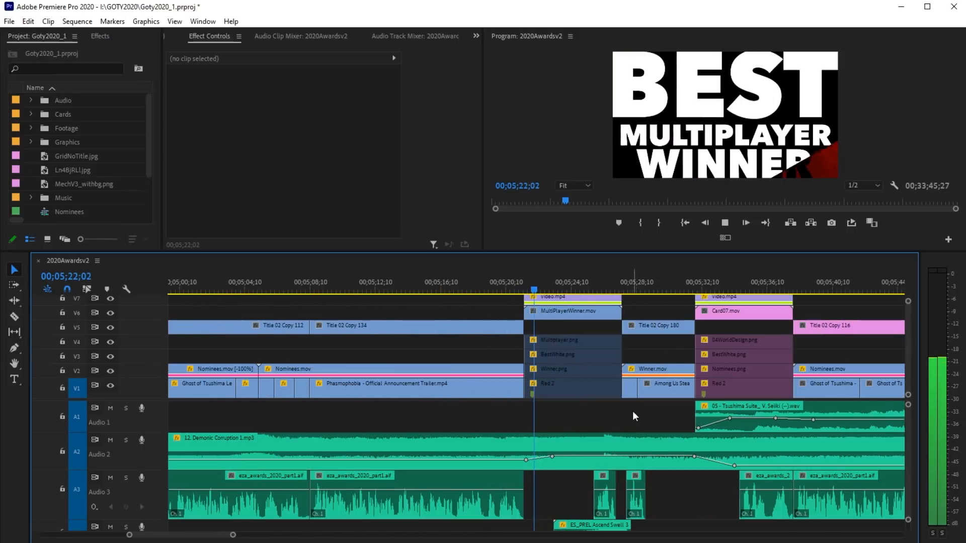
{"action": "left_click", "coordinate": [687, 280]}
{"action": "scroll", "coordinate": [558, 438], "scroll_direction": "down", "scroll_amount": 3}
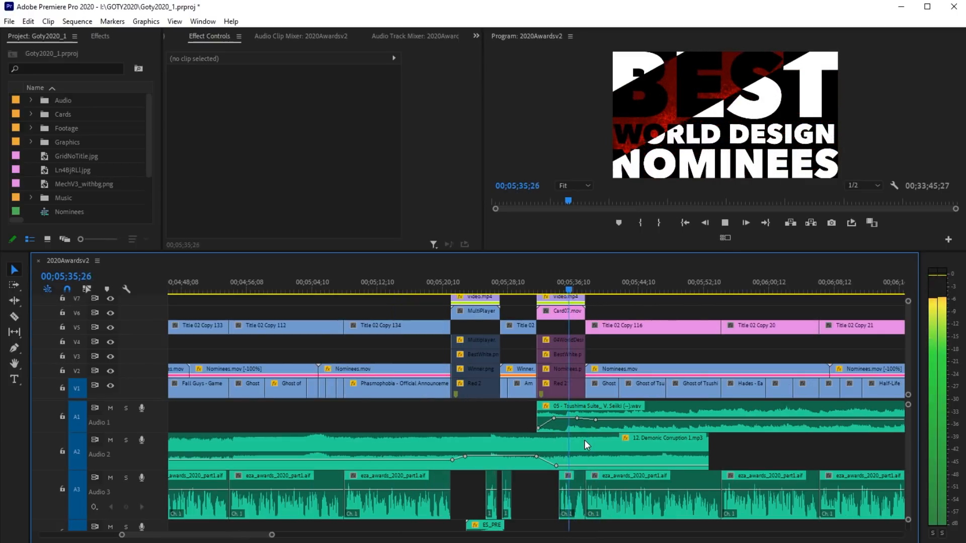
{"action": "scroll", "coordinate": [597, 440], "scroll_direction": "up", "scroll_amount": 3}
Play the music change from 00;26;37;28, where 1-03 Bombing Mission.m4a on Audio 1 gives way to the Jin Sakai track on Audio 2
{"action": "key", "text": "backslash"}
{"action": "key", "text": "space"}
{"action": "left_click", "coordinate": [614, 291]}
{"action": "key", "text": "equal"}
{"action": "key", "text": "equal"}
{"action": "key", "text": "equal"}
{"action": "key", "text": "equal"}
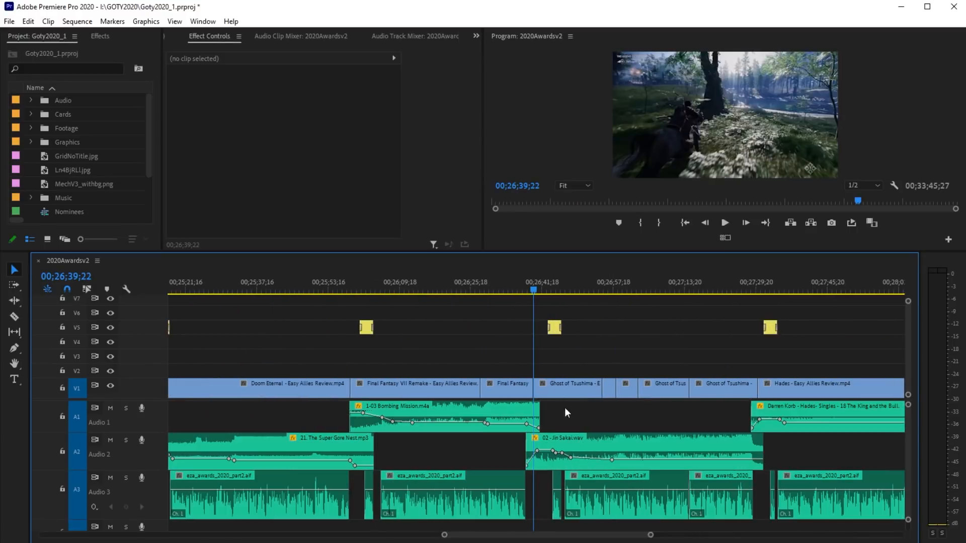
{"action": "left_click", "coordinate": [564, 283]}
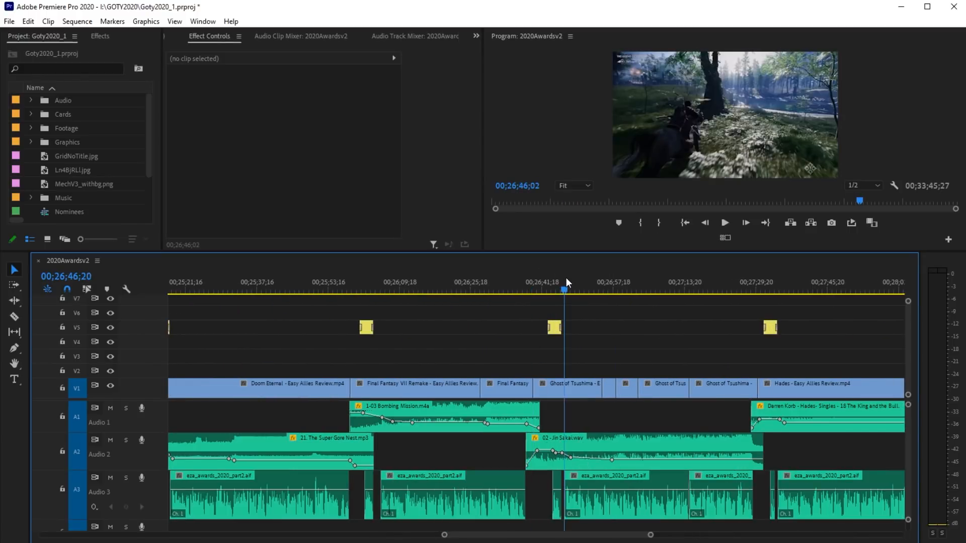
{"action": "key", "text": "equal"}
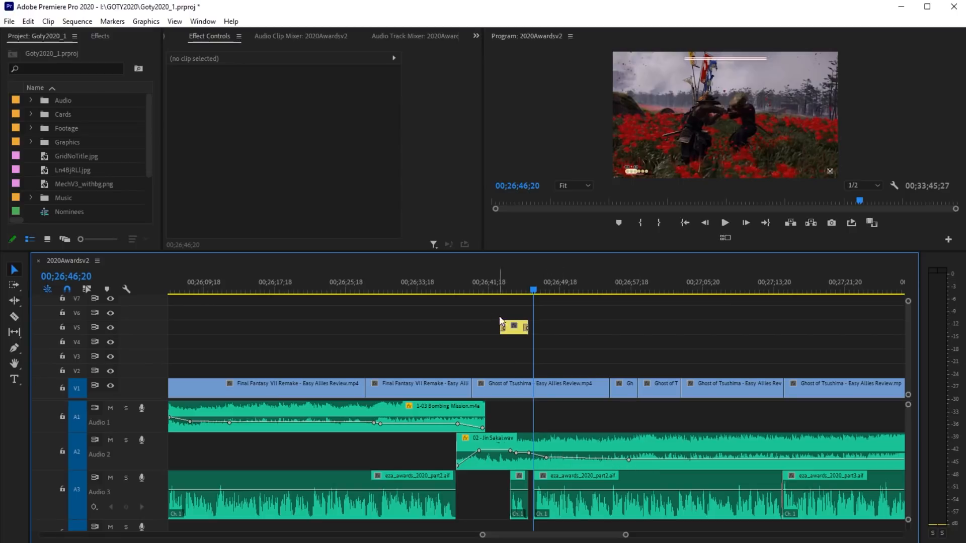
{"action": "left_click_drag", "start_coordinate": [517, 286], "coordinate": [463, 301]}
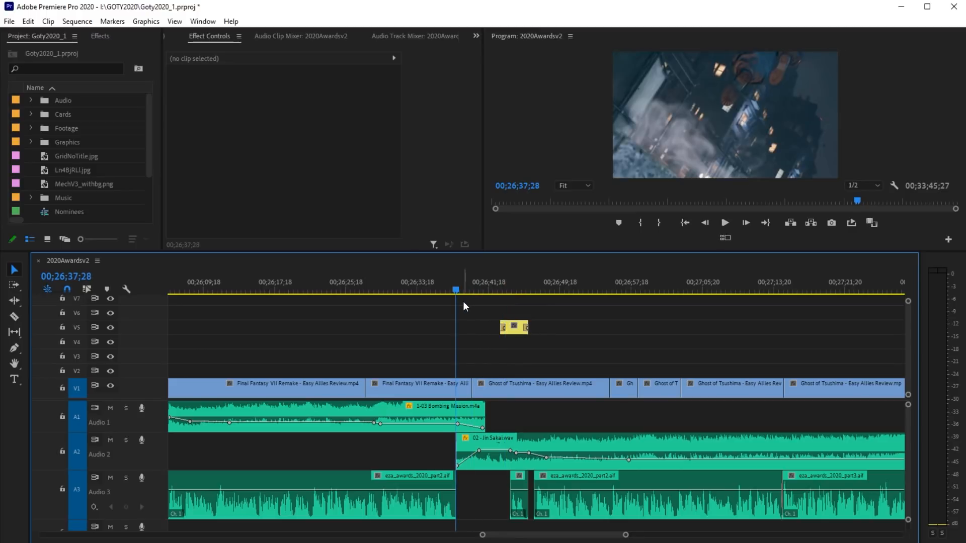
{"action": "key", "text": "space"}
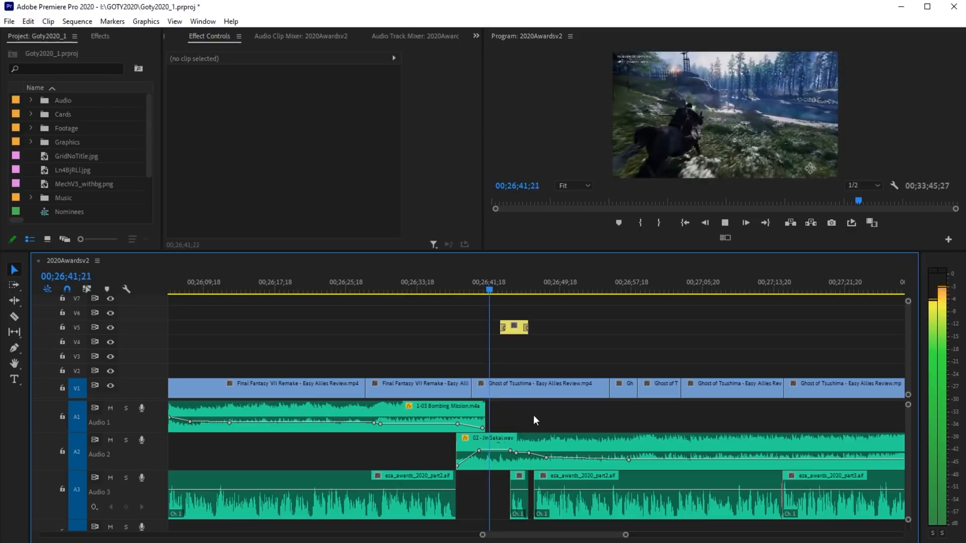
Examine the volume keyframes on the Jin Sakai music clip while playing it under the voice-over up to about 00;26;57
{"action": "key", "text": "equal"}
{"action": "key", "text": "equal"}
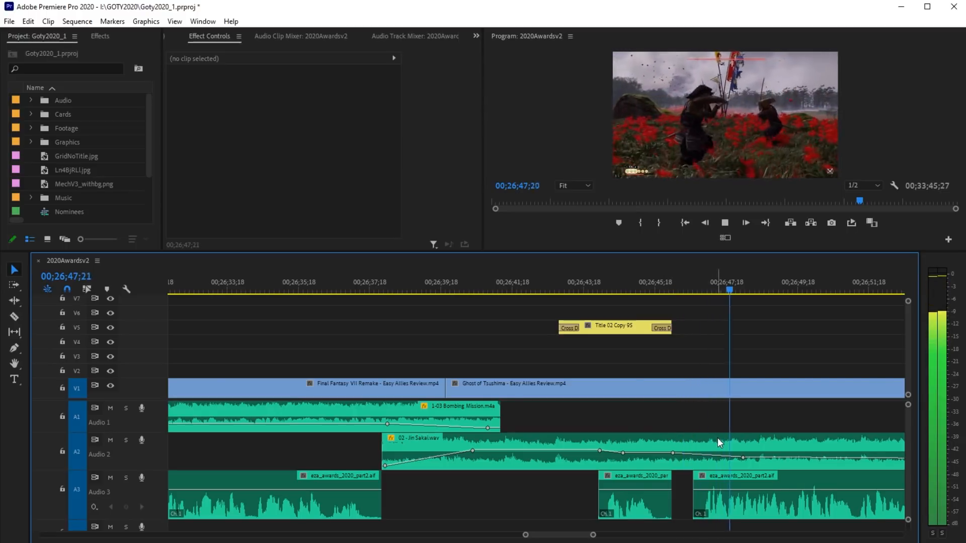
{"action": "key", "text": "minus"}
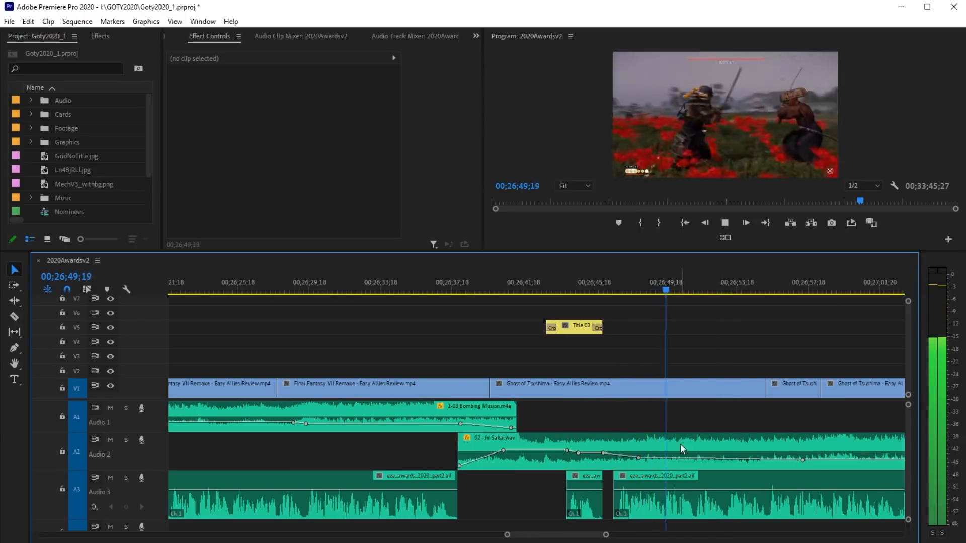
{"action": "right_click", "coordinate": [669, 502]}
{"action": "key", "text": "Escape"}
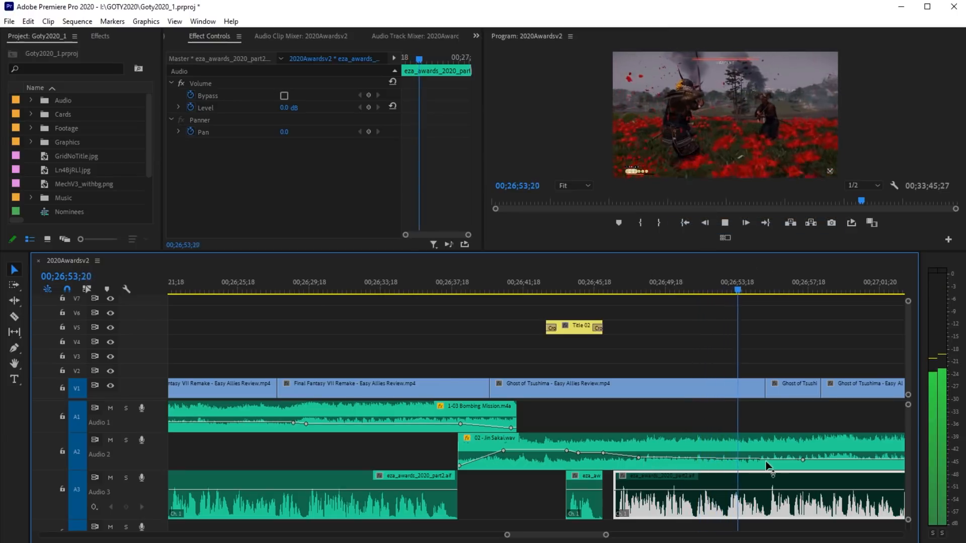
{"action": "mouse_move", "coordinate": [803, 460]}
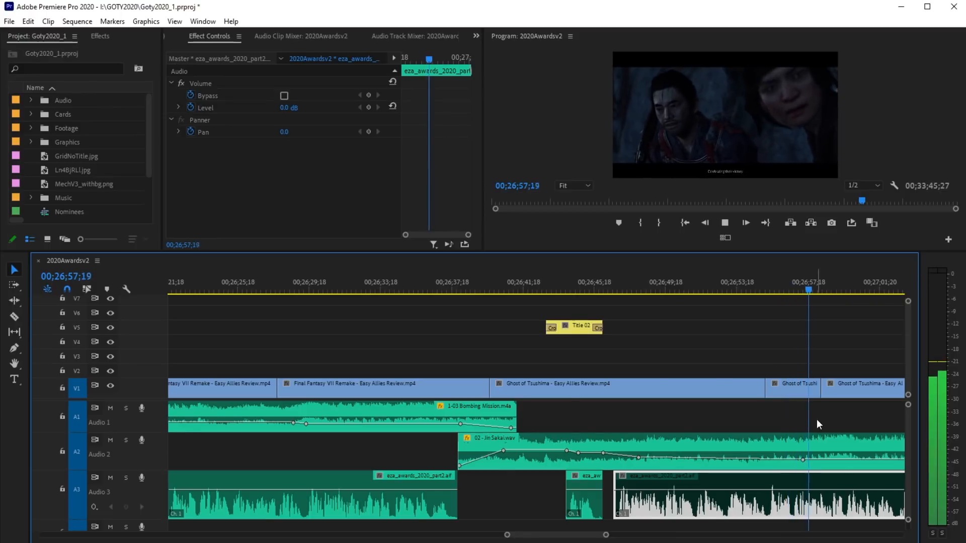
Examine the alternating music clips on Audio 1 and Audio 2 around 00;27;03;03, stopping playback and deselecting the voice-over clip
{"action": "key", "text": "minus"}
{"action": "key", "text": "minus"}
{"action": "key", "text": "minus"}
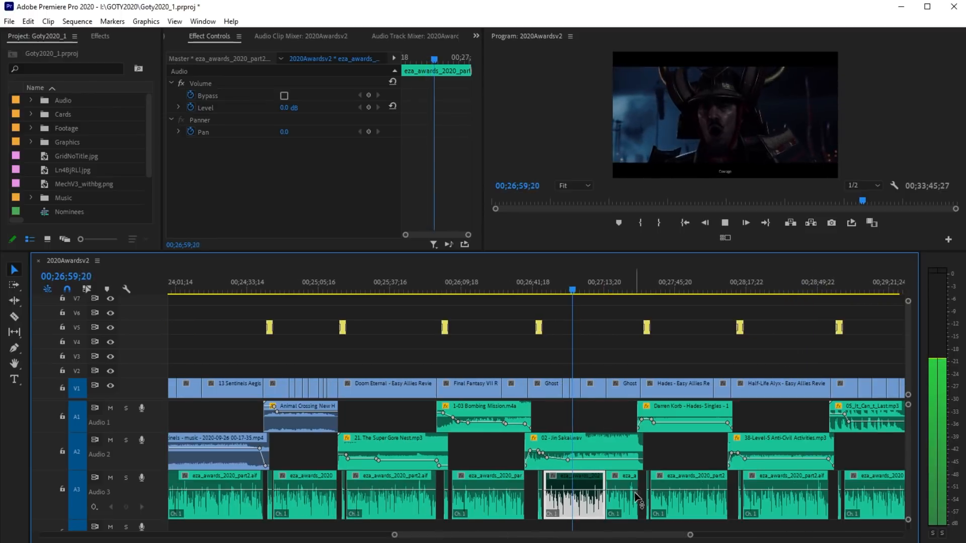
{"action": "key", "text": "minus"}
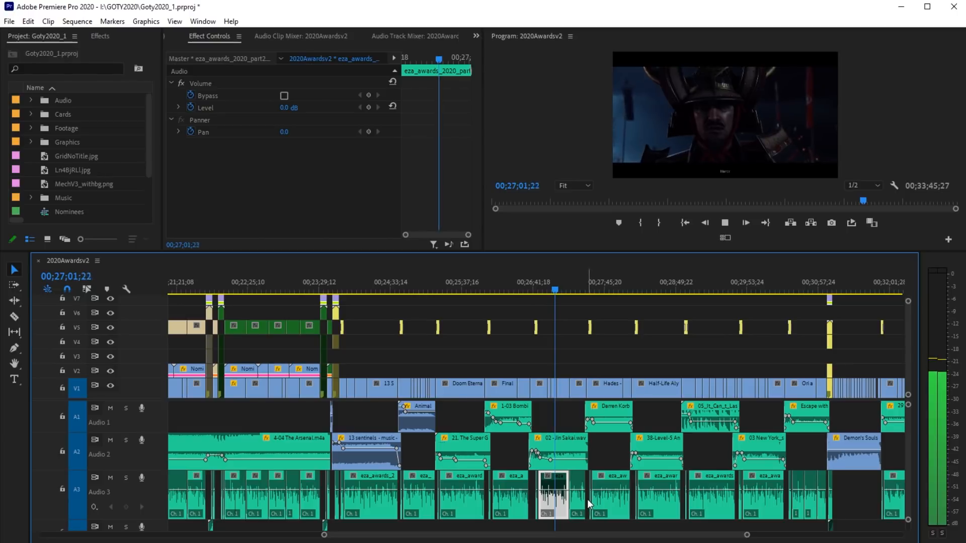
{"action": "right_click", "coordinate": [552, 498]}
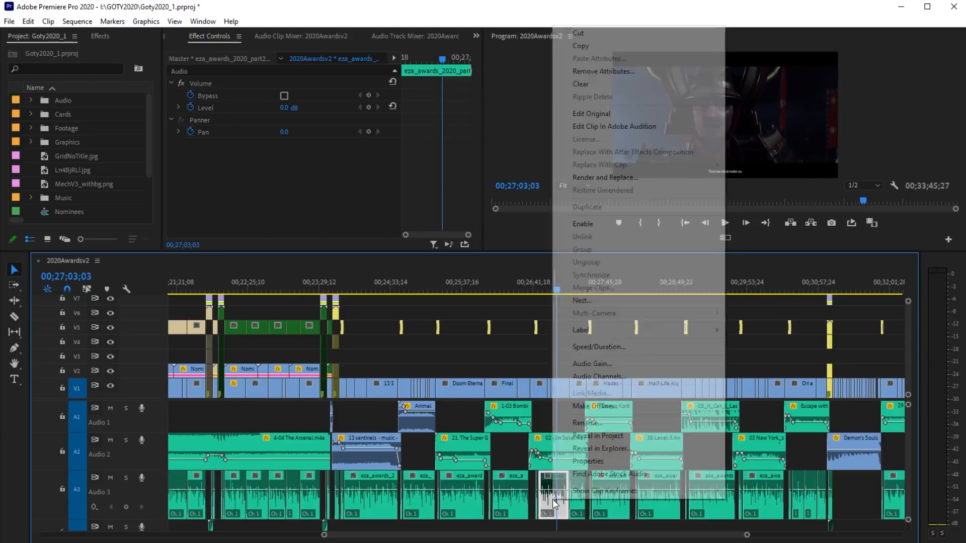
{"action": "left_click", "coordinate": [609, 223]}
{"action": "left_click", "coordinate": [576, 329]}
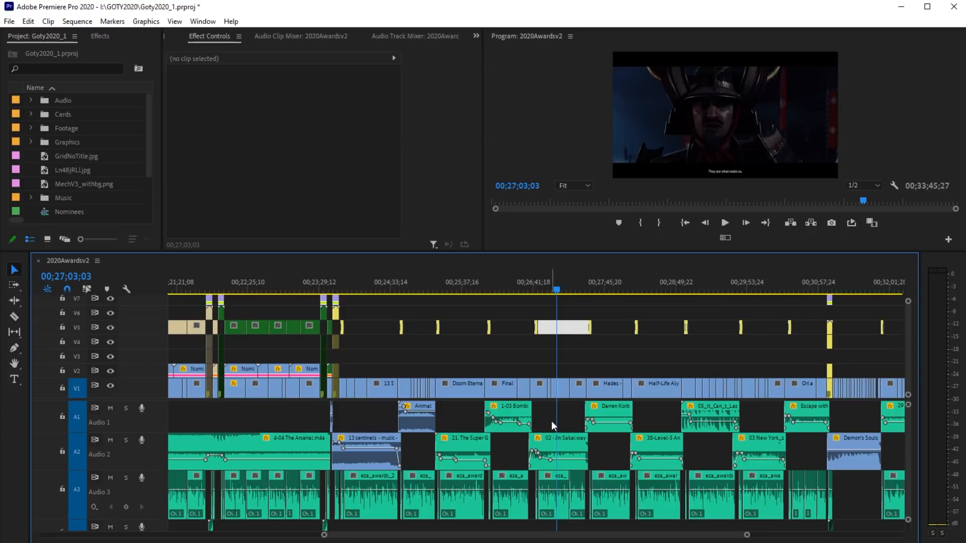
Examine the 4-04 The Arsenal.m4a music under the nominees section around 00;22;56;24, then the music layout of the whole sequence
{"action": "key", "text": "minus"}
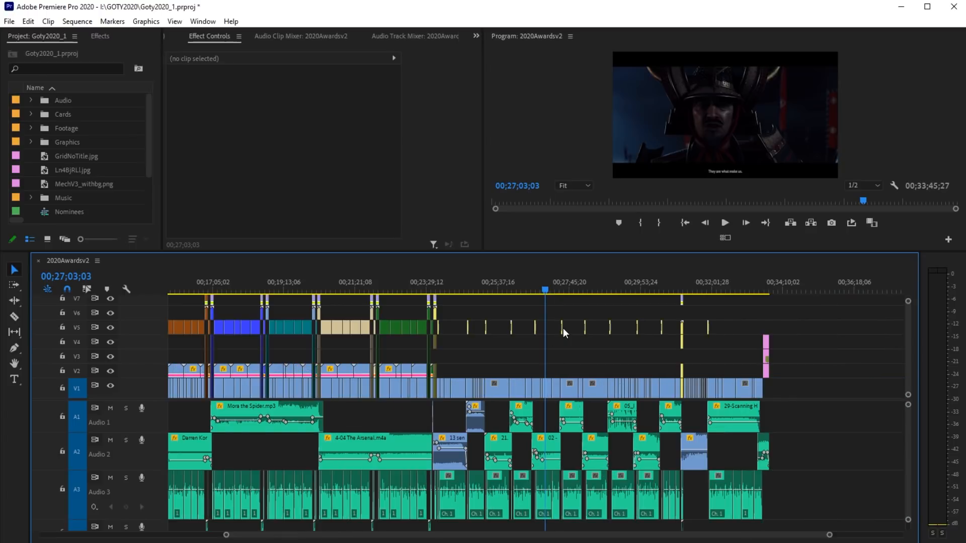
{"action": "left_click", "coordinate": [409, 280]}
{"action": "key", "text": "equal"}
{"action": "key", "text": "equal"}
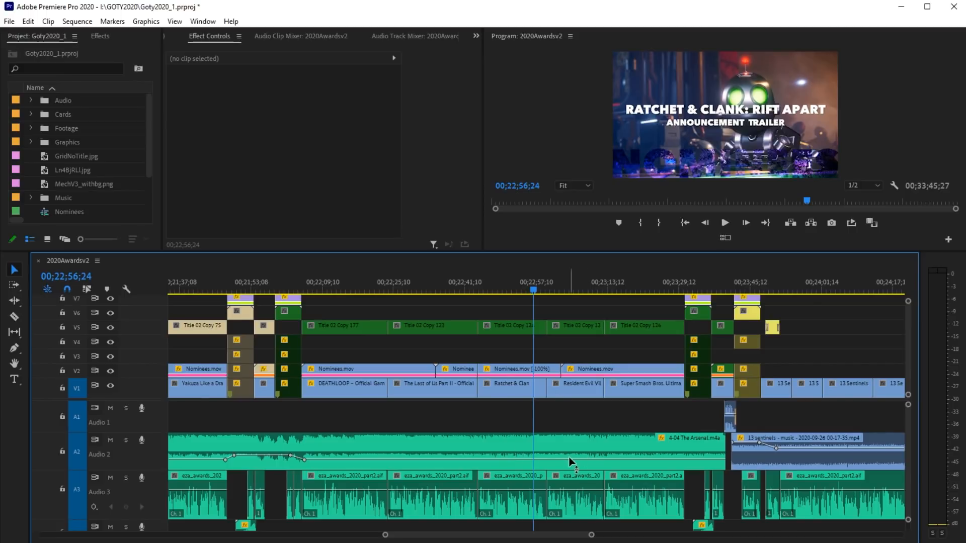
{"action": "key", "text": "minus"}
{"action": "key", "text": "minus"}
{"action": "key", "text": "minus"}
{"action": "key", "text": "minus"}
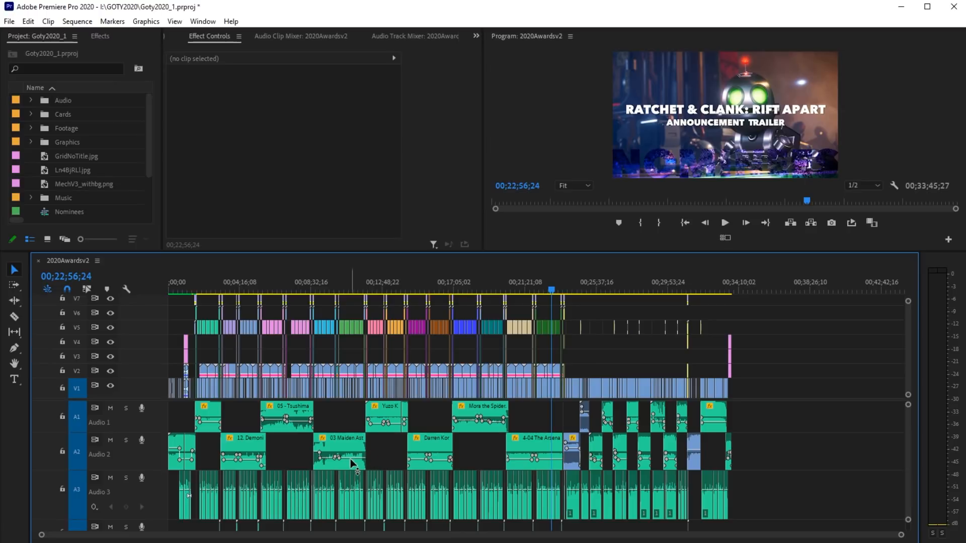
Examine the volume keyframes on the Tsushima Suite clip on Audio 1 around 00;06;03;13 and deselect the clip
{"action": "left_click", "coordinate": [271, 283]}
{"action": "key", "text": "equal"}
{"action": "key", "text": "equal"}
{"action": "key", "text": "equal"}
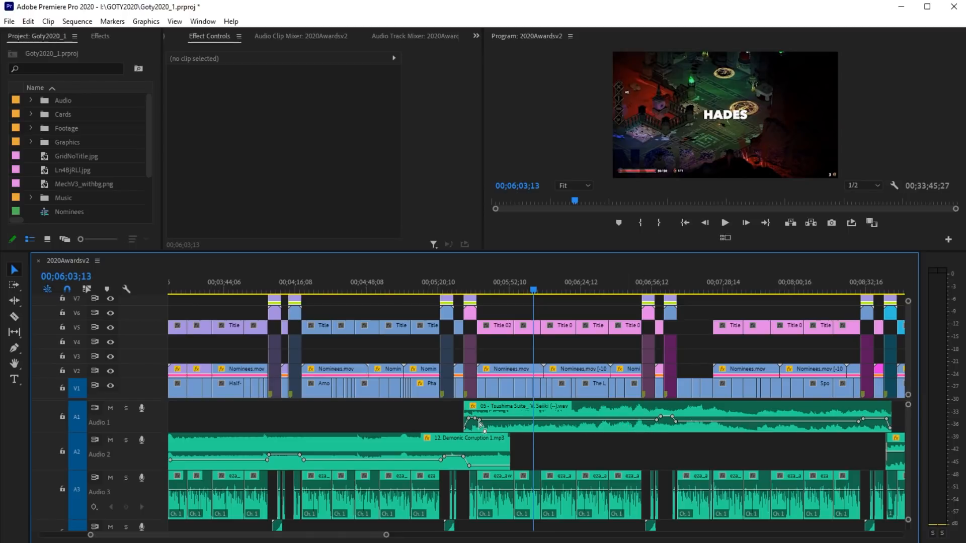
{"action": "left_click_drag", "start_coordinate": [481, 421], "coordinate": [657, 422]}
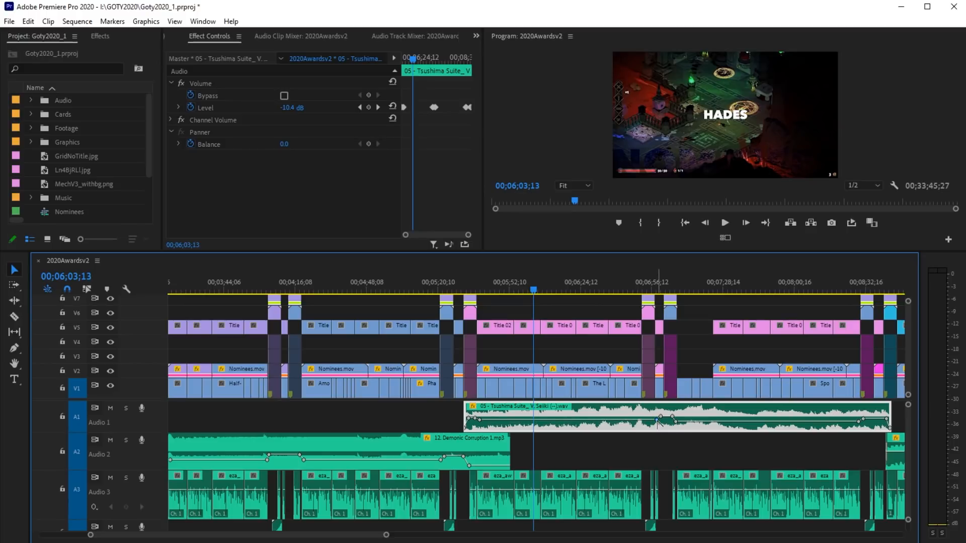
{"action": "left_click", "coordinate": [574, 310]}
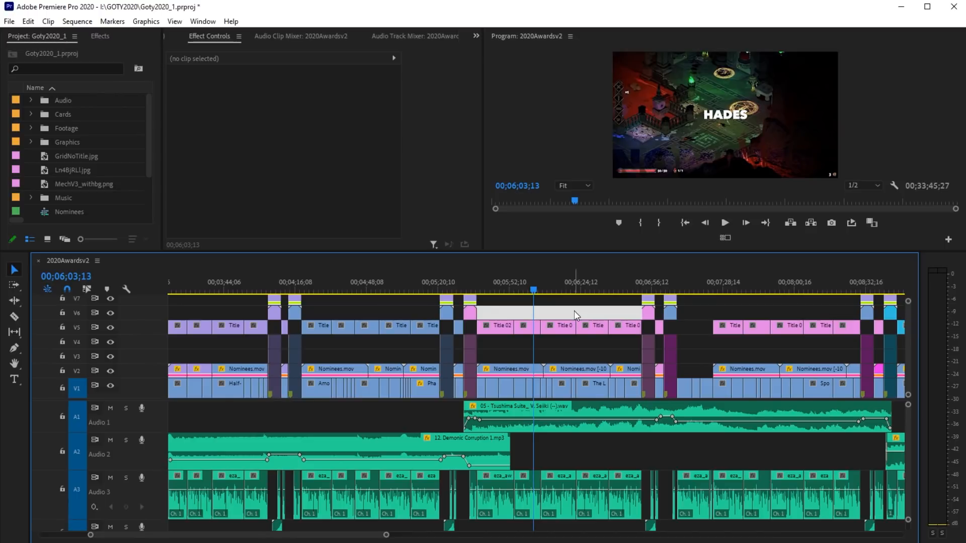
Examine the track and colour layout of the entire sequence, from its opening to its end
{"action": "key", "text": "minus"}
{"action": "key", "text": "minus"}
{"action": "key", "text": "minus"}
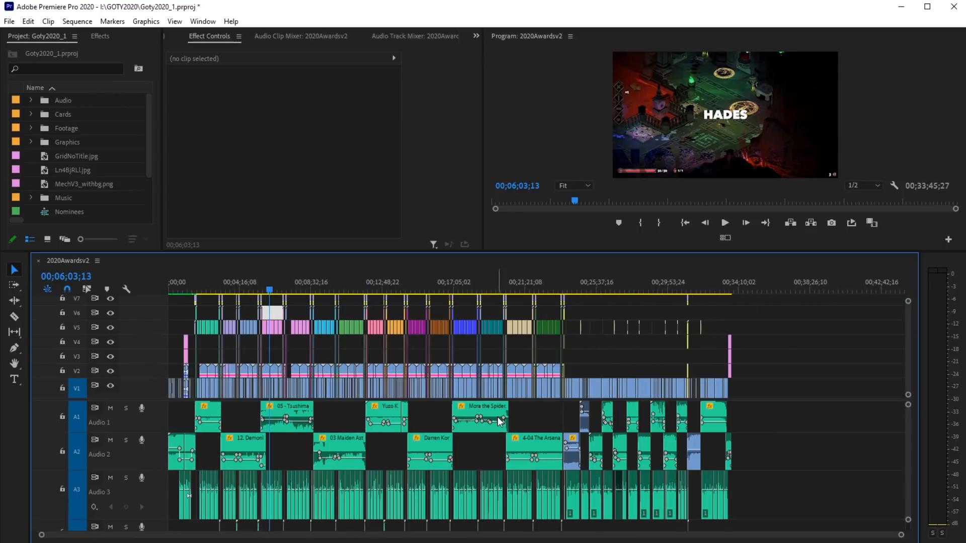
{"action": "left_click", "coordinate": [181, 316]}
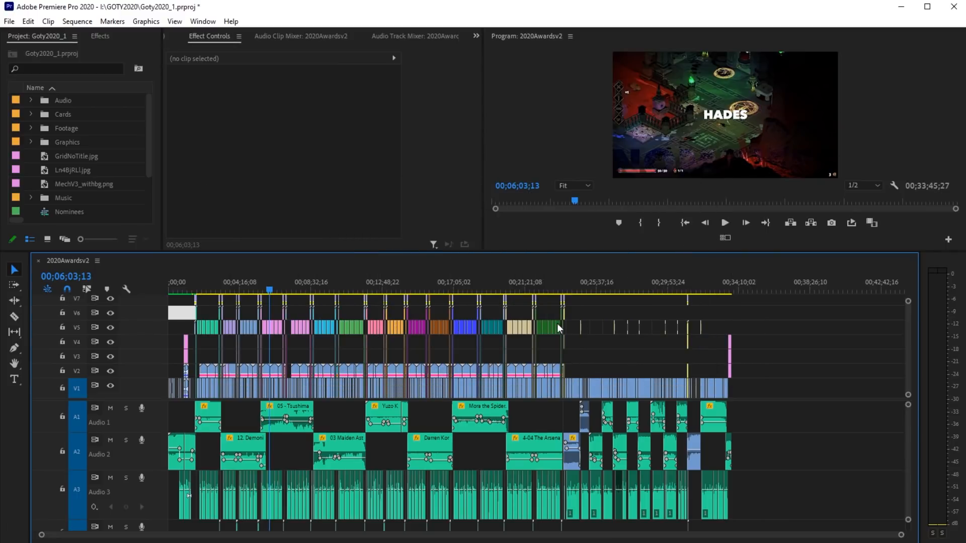
{"action": "left_click", "coordinate": [758, 349]}
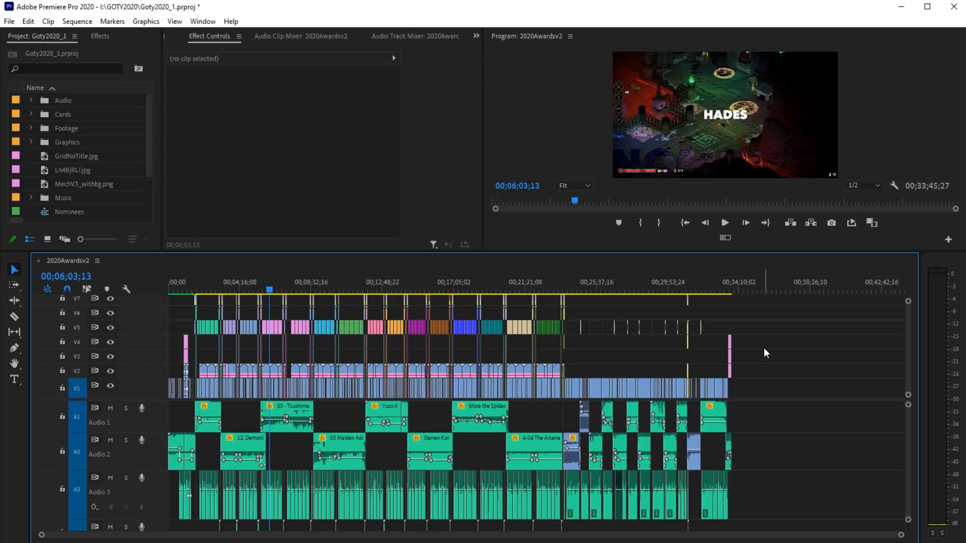
Examine the green Boss Fight section around 00;02;32;22 by selecting its title, video and music clips, and clear the selection
{"action": "left_click", "coordinate": [213, 287]}
{"action": "key", "text": "equal"}
{"action": "key", "text": "equal"}
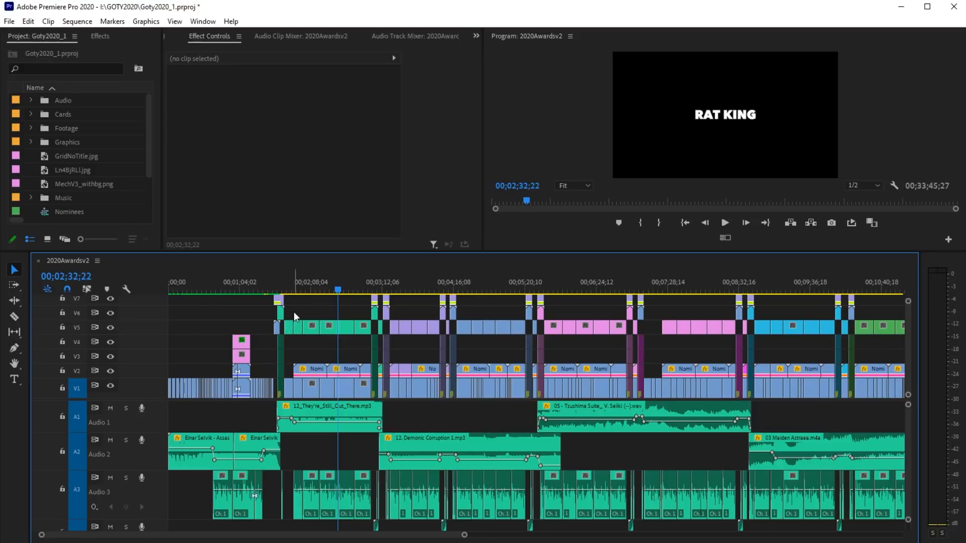
{"action": "left_click_drag", "start_coordinate": [293, 307], "coordinate": [367, 350]}
{"action": "left_click", "coordinate": [408, 312]}
{"action": "left_click_drag", "start_coordinate": [367, 454], "coordinate": [277, 301]}
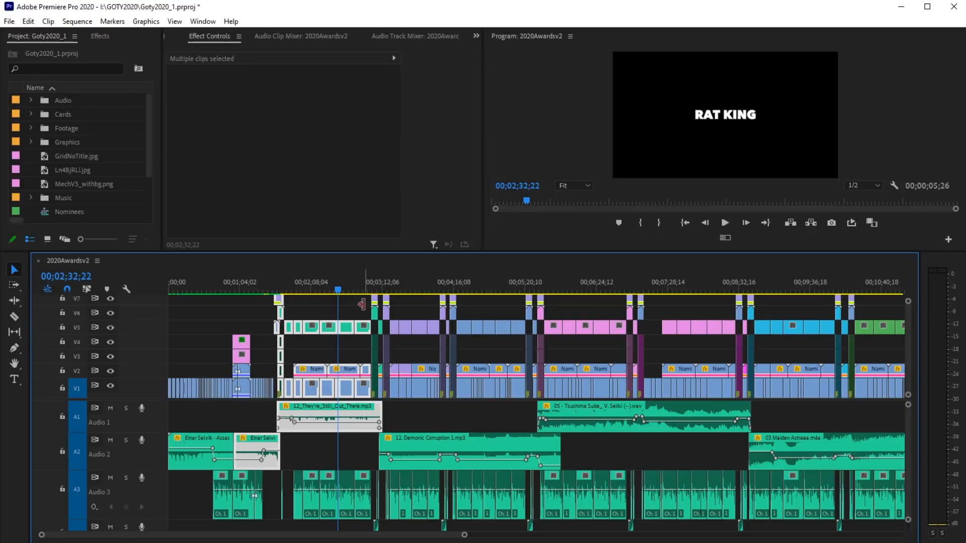
{"action": "left_click_drag", "start_coordinate": [361, 303], "coordinate": [379, 386]}
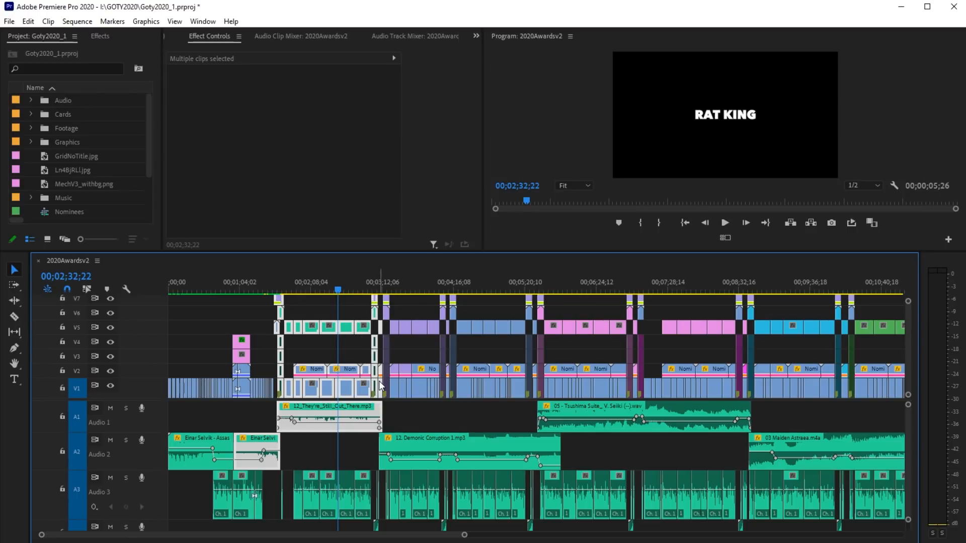
{"action": "left_click", "coordinate": [315, 347]}
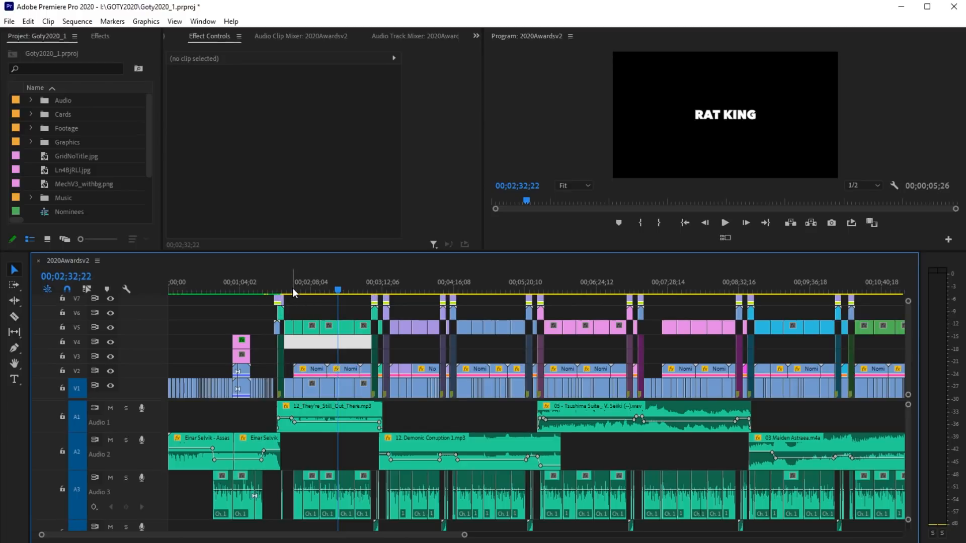
Examine the blue title clips on V5 around 00;09;13;03 and open the clip options for Title 02 Copy 26
{"action": "key", "text": "backslash"}
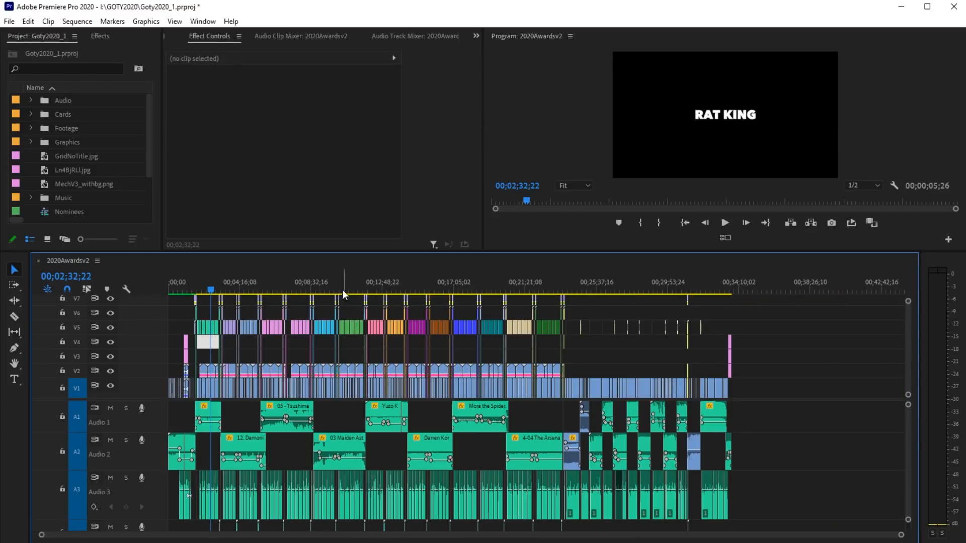
{"action": "left_click", "coordinate": [322, 290]}
{"action": "key", "text": "equal"}
{"action": "key", "text": "equal"}
{"action": "key", "text": "equal"}
{"action": "key", "text": "equal"}
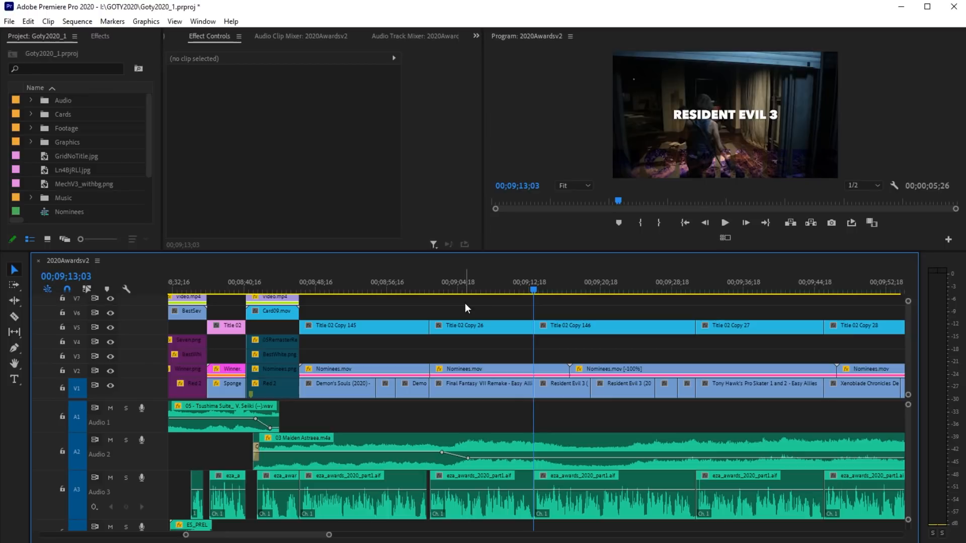
{"action": "left_click", "coordinate": [485, 326]}
{"action": "right_click", "coordinate": [485, 326]}
{"action": "mouse_move", "coordinate": [530, 324]}
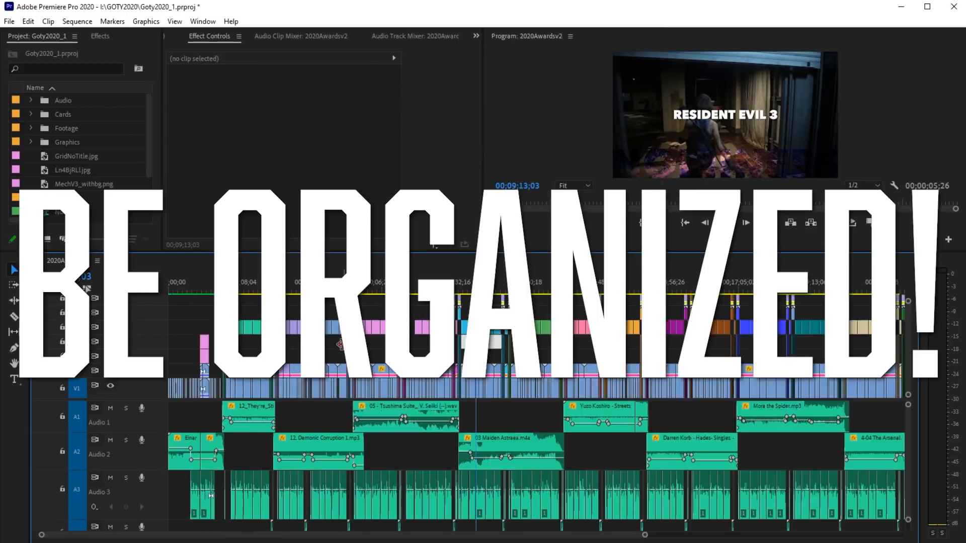
Examine the sequence from its opening through the green Boss Fight section, up to 00;02;58;09
{"action": "left_click", "coordinate": [169, 286]}
{"action": "key", "text": "equal"}
{"action": "key", "text": "equal"}
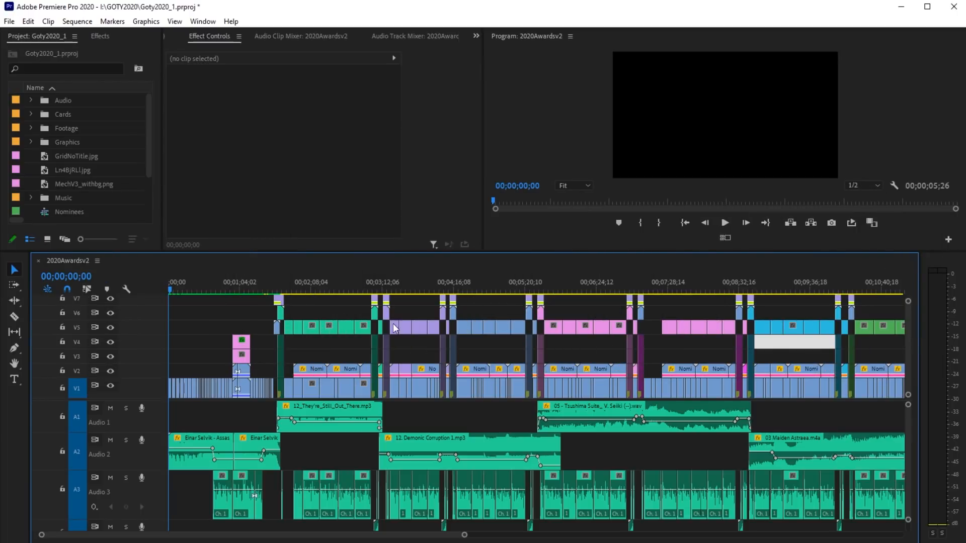
{"action": "key", "text": "equal"}
{"action": "key", "text": "equal"}
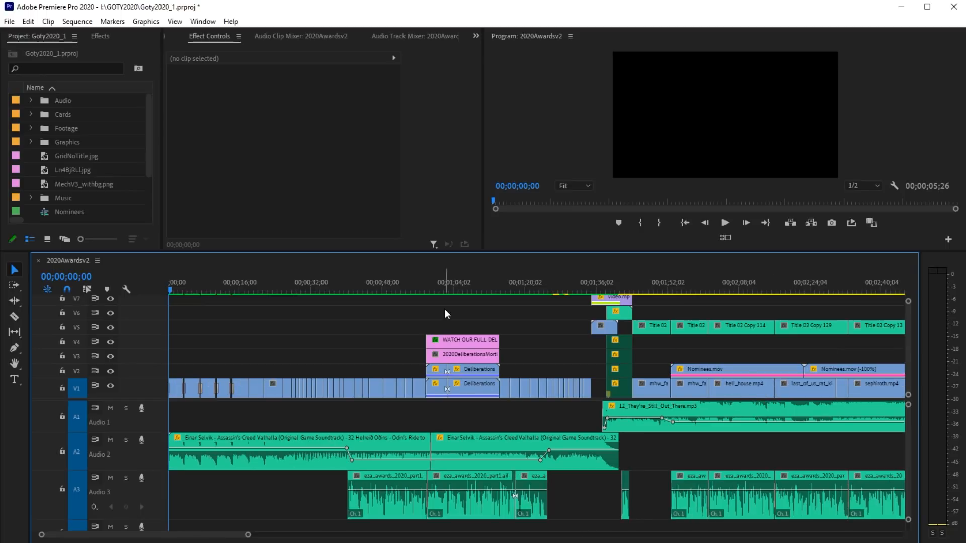
{"action": "left_click", "coordinate": [648, 290]}
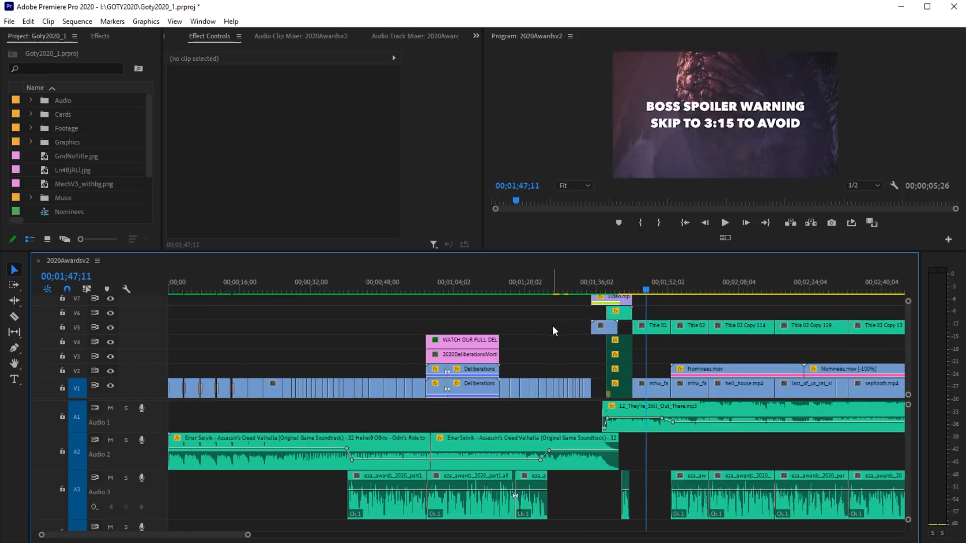
{"action": "key", "text": "minus"}
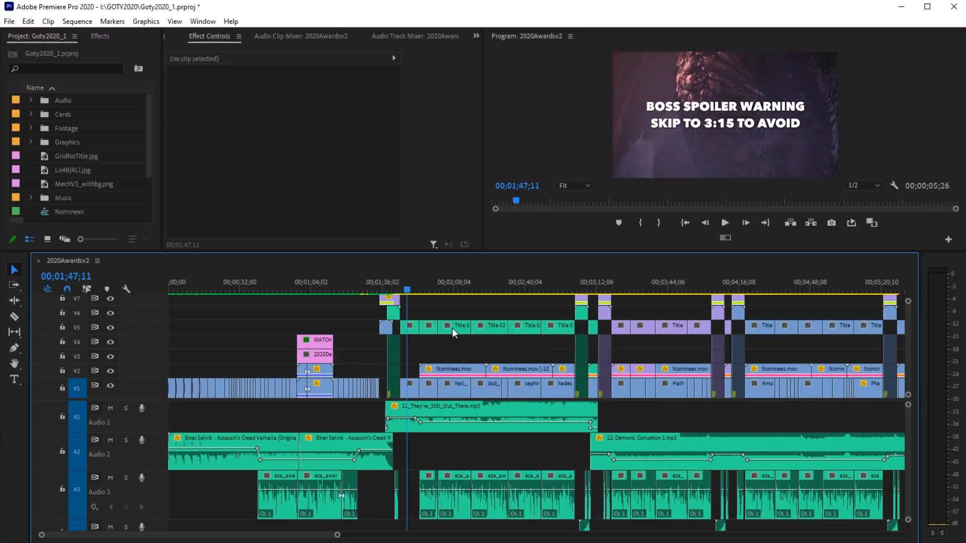
{"action": "left_click_drag", "start_coordinate": [412, 284], "coordinate": [564, 288]}
{"action": "key", "text": "minus"}
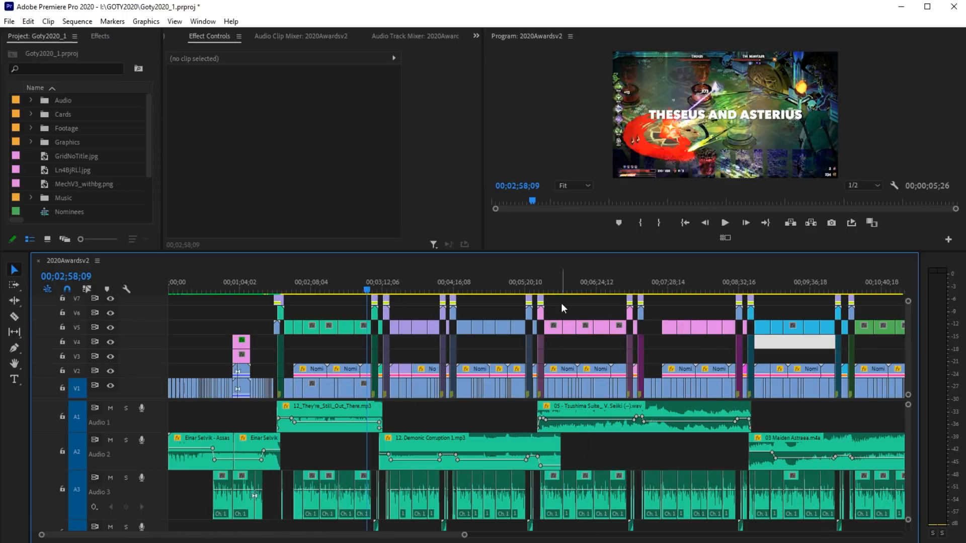
Move Nominees.mov [-100%] to V3, hell_house.mp4 to V6, Title 02 Copy 17 to V7 and Title 02 Copy 179 to V4
{"action": "key", "text": "minus"}
{"action": "key", "text": "equal"}
{"action": "key", "text": "equal"}
{"action": "key", "text": "equal"}
{"action": "left_click_drag", "start_coordinate": [445, 378], "coordinate": [446, 360]}
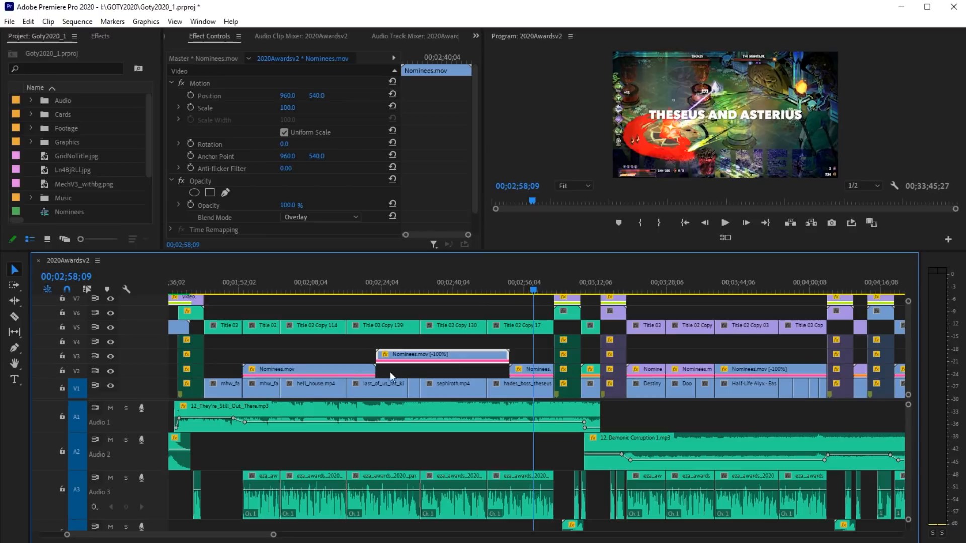
{"action": "left_click_drag", "start_coordinate": [328, 388], "coordinate": [291, 298]}
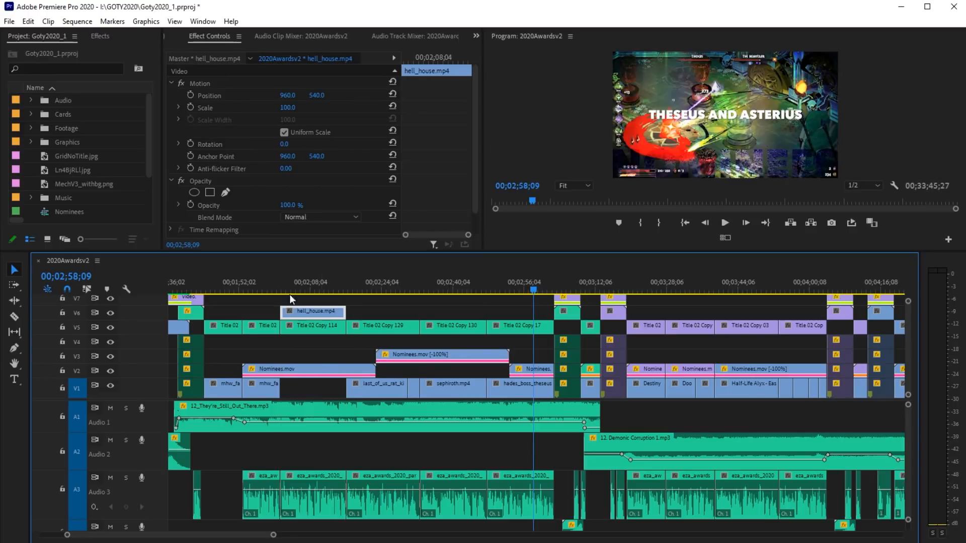
{"action": "left_click_drag", "start_coordinate": [521, 326], "coordinate": [521, 298]}
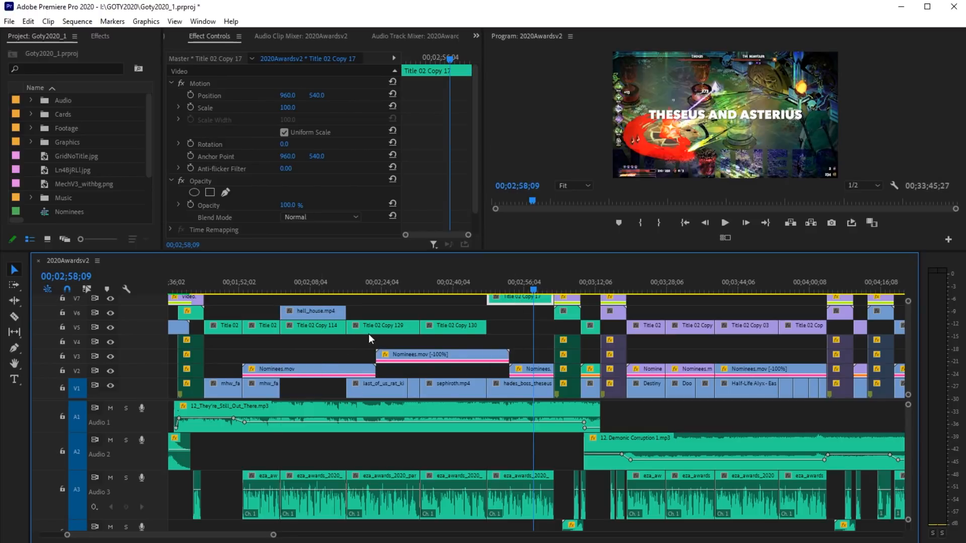
{"action": "left_click_drag", "start_coordinate": [237, 326], "coordinate": [237, 341]}
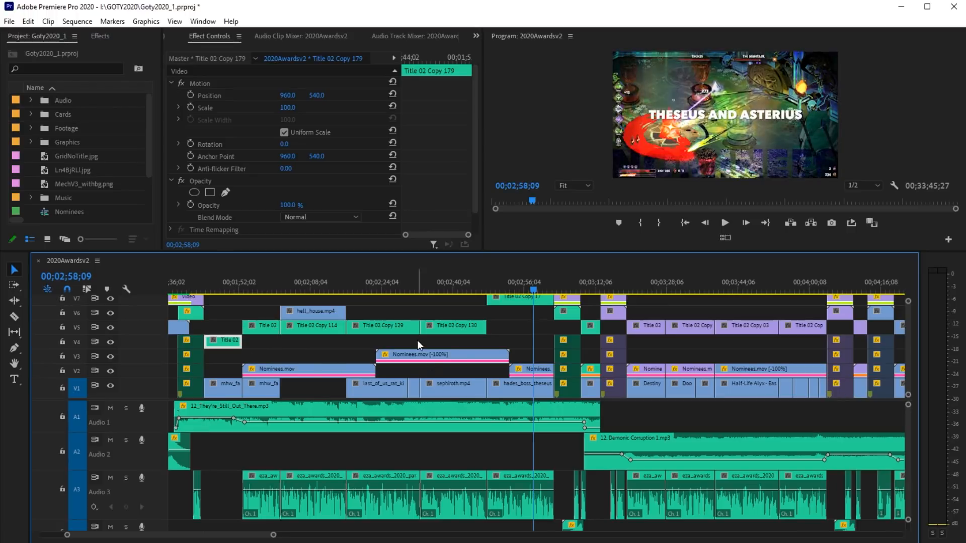
Undo the four clip moves in the Boss Fight section
{"action": "key", "text": "ctrl+z"}
{"action": "key", "text": "ctrl+z"}
{"action": "key", "text": "ctrl+z"}
{"action": "key", "text": "ctrl+z"}
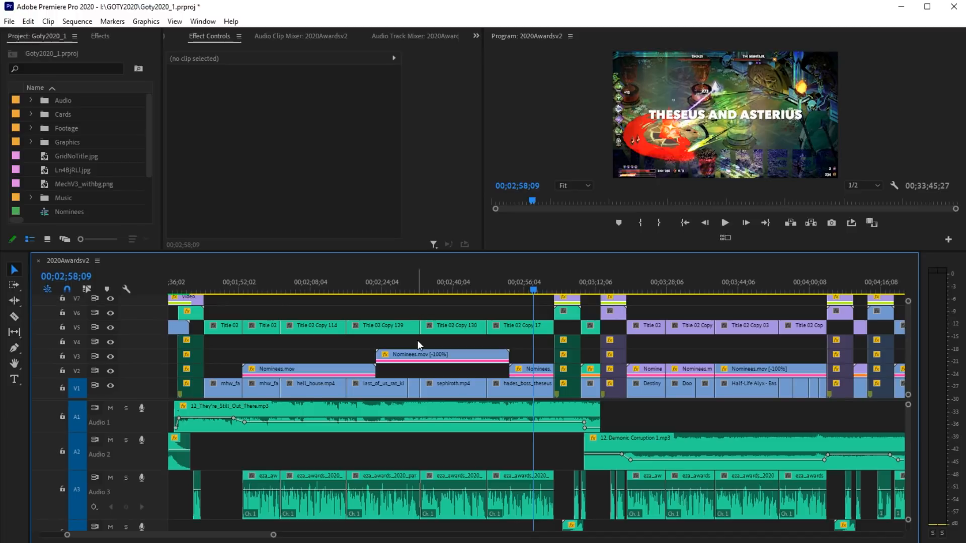
Select the empty V7 gap above the Boss Fight titles, place the playhead at 00;01;44;08 and save the project
{"action": "left_click", "coordinate": [434, 301]}
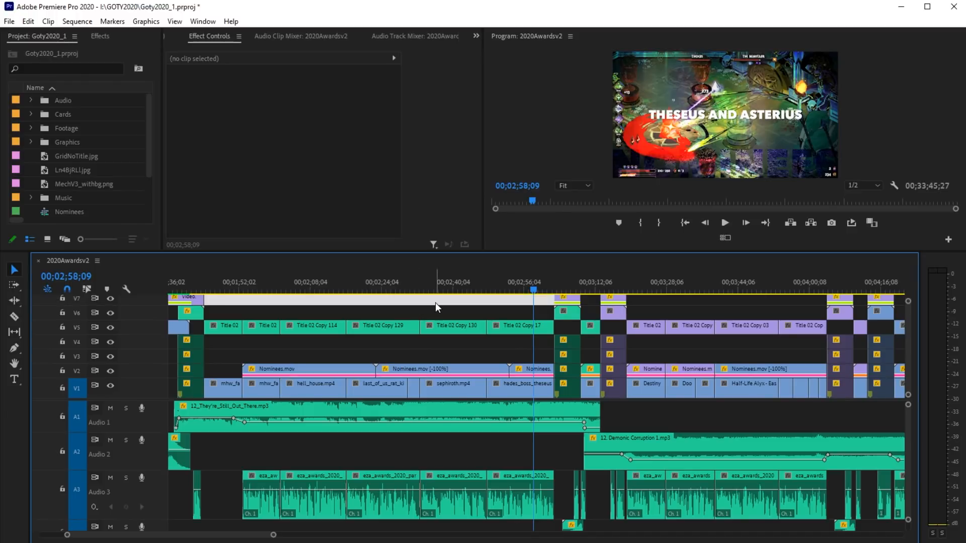
{"action": "left_click_drag", "start_coordinate": [213, 285], "coordinate": [211, 285]}
{"action": "key", "text": "ctrl+s"}
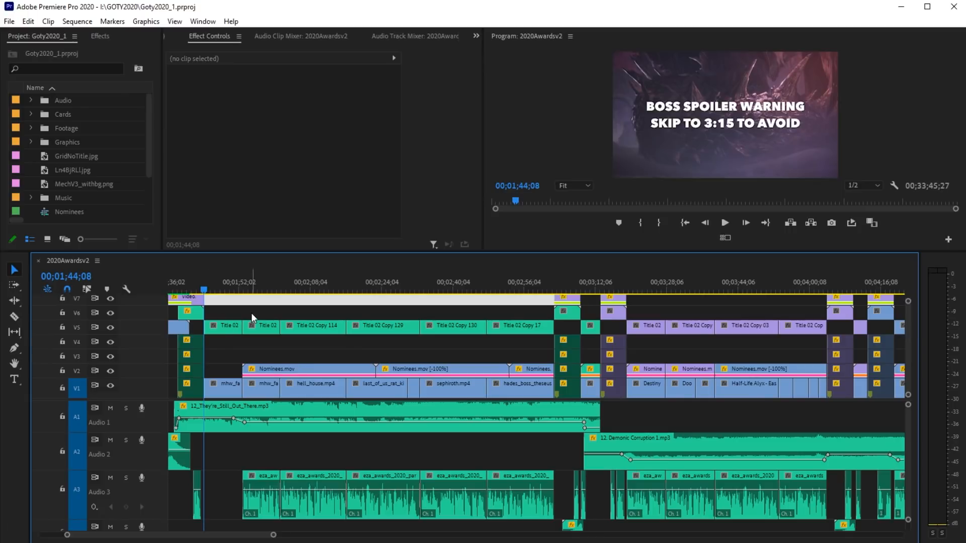
Examine where the dark green Trailer section meets the yellow Game of the Year section around 00;23;46;00, within the whole sequence
{"action": "key", "text": "minus"}
{"action": "key", "text": "minus"}
{"action": "key", "text": "minus"}
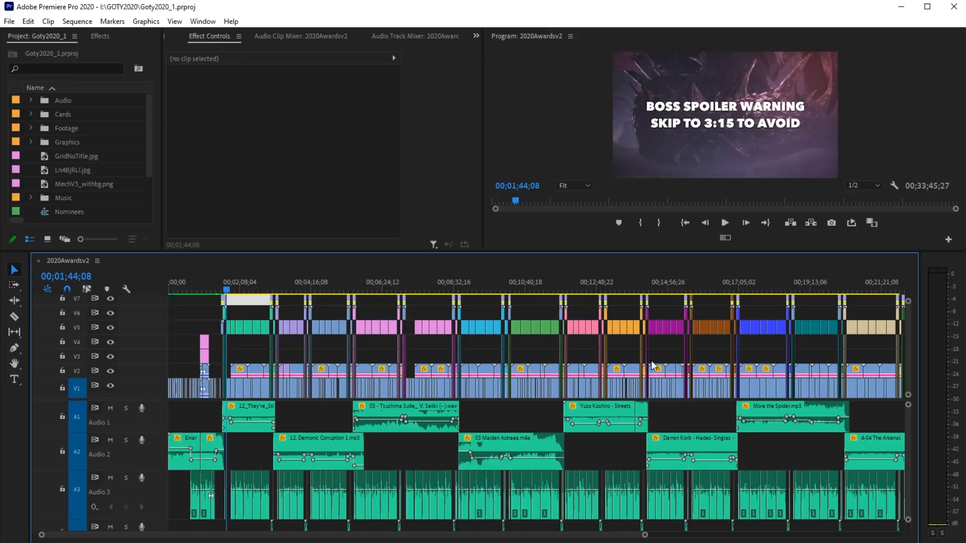
{"action": "key", "text": "minus"}
{"action": "left_click", "coordinate": [552, 289]}
{"action": "key", "text": "equal"}
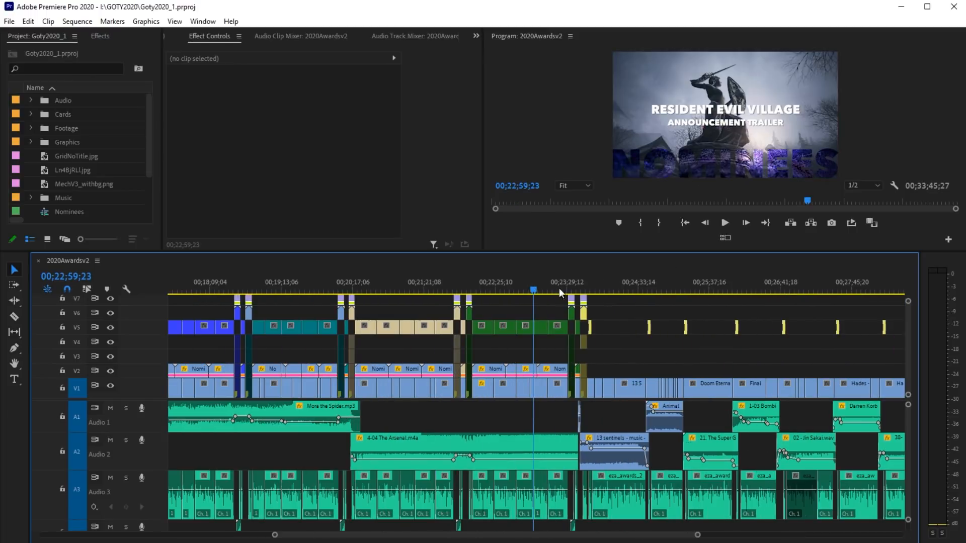
{"action": "left_click", "coordinate": [588, 288]}
{"action": "key", "text": "equal"}
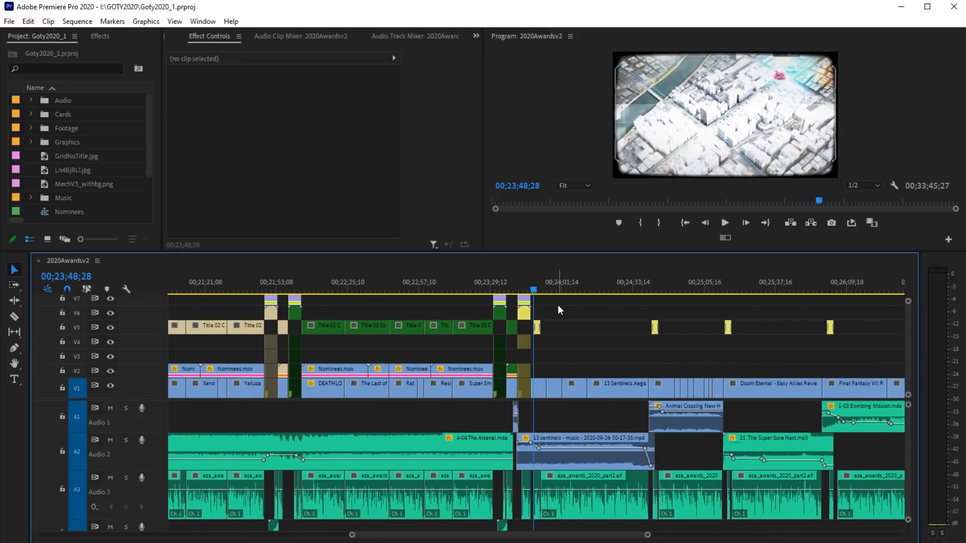
{"action": "left_click", "coordinate": [521, 287]}
{"action": "key", "text": "equal"}
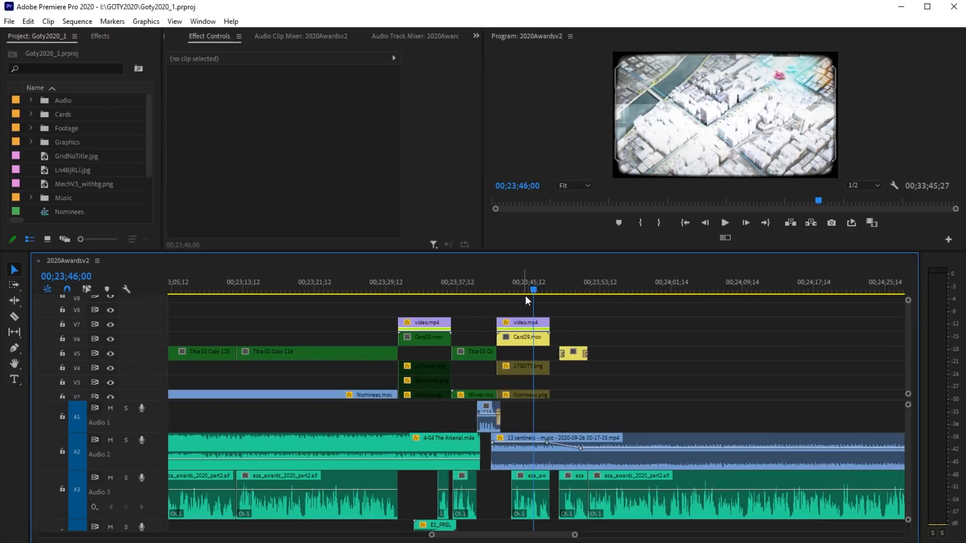
{"action": "key", "text": "minus"}
{"action": "key", "text": "minus"}
{"action": "key", "text": "minus"}
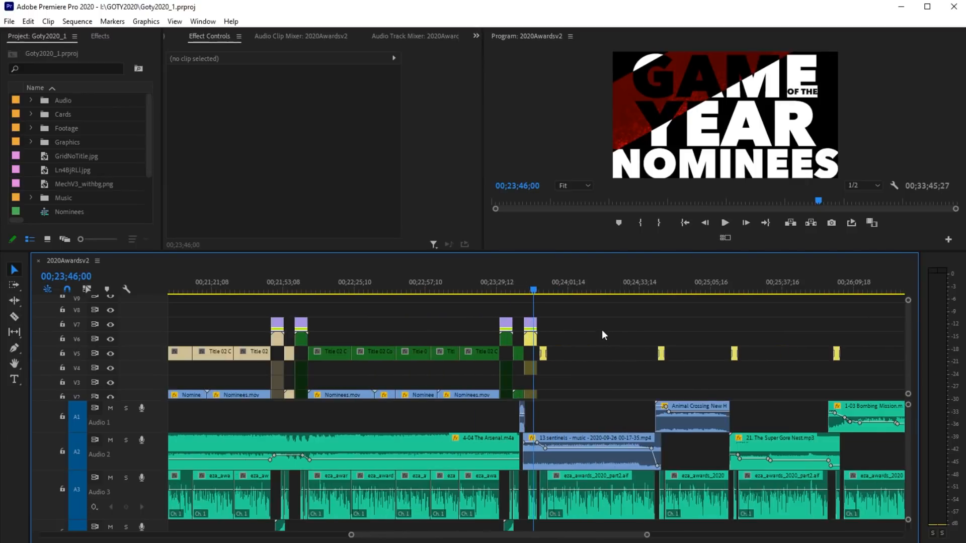
{"action": "scroll", "coordinate": [603, 344], "scroll_direction": "down", "scroll_amount": 2}
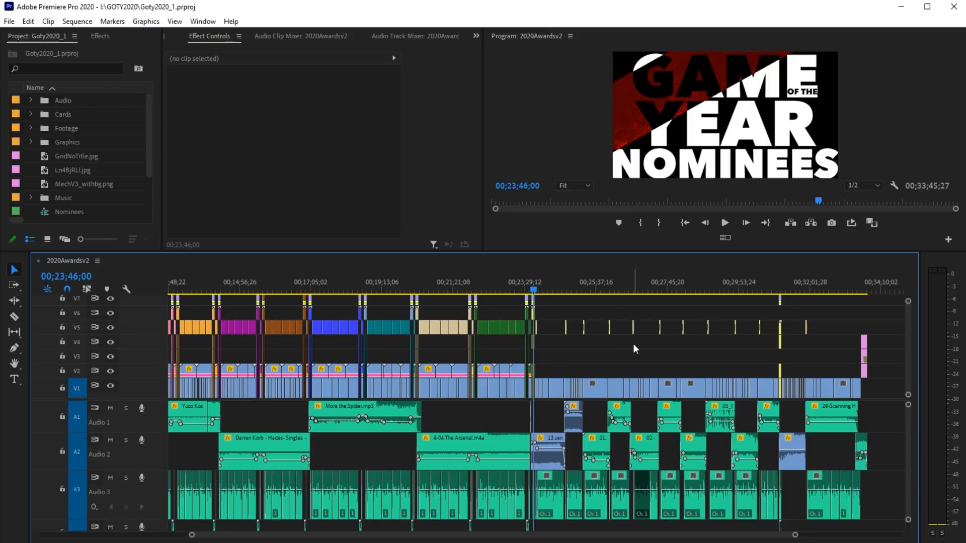
{"action": "key", "text": "minus"}
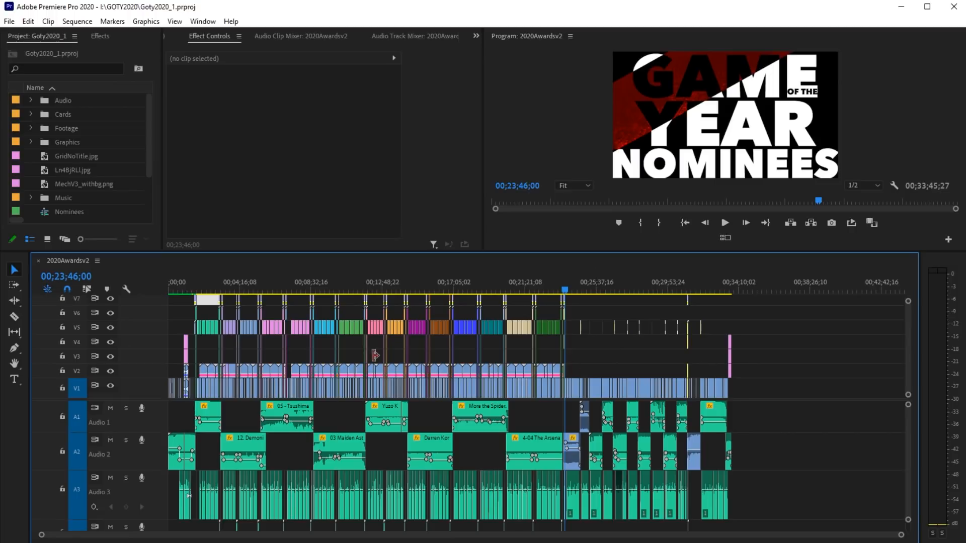
Examine the stacked Best Boss Fight Nominees intro clips on the video tracks around 00;01;41;01, including their place in the sequence
{"action": "left_click", "coordinate": [179, 290]}
{"action": "key", "text": "equal"}
{"action": "key", "text": "equal"}
{"action": "key", "text": "equal"}
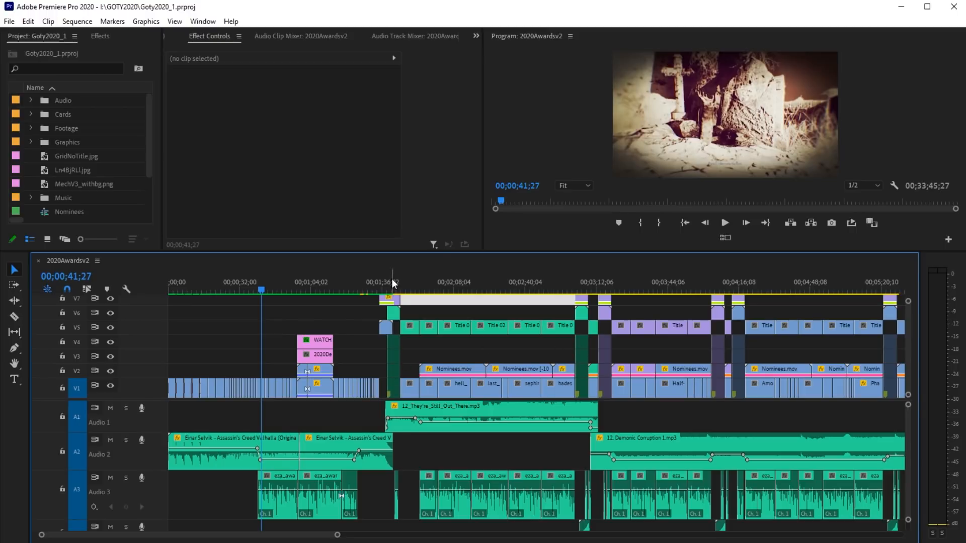
{"action": "left_click", "coordinate": [395, 283]}
{"action": "key", "text": "equal"}
{"action": "key", "text": "equal"}
{"action": "key", "text": "equal"}
{"action": "key", "text": "equal"}
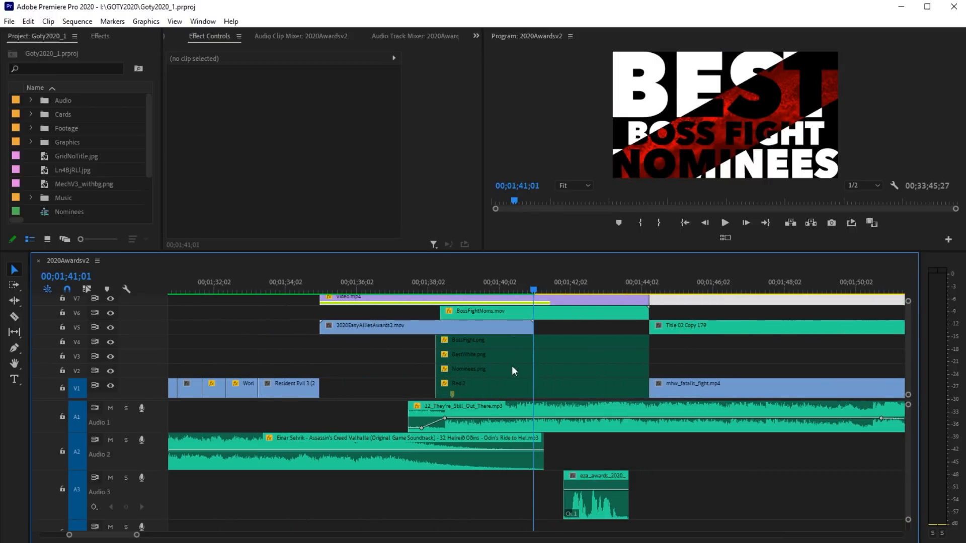
{"action": "scroll", "coordinate": [521, 371], "scroll_direction": "up", "scroll_amount": 2}
{"action": "scroll", "coordinate": [542, 323], "scroll_direction": "down", "scroll_amount": 2}
{"action": "scroll", "coordinate": [541, 324], "scroll_direction": "up", "scroll_amount": 2}
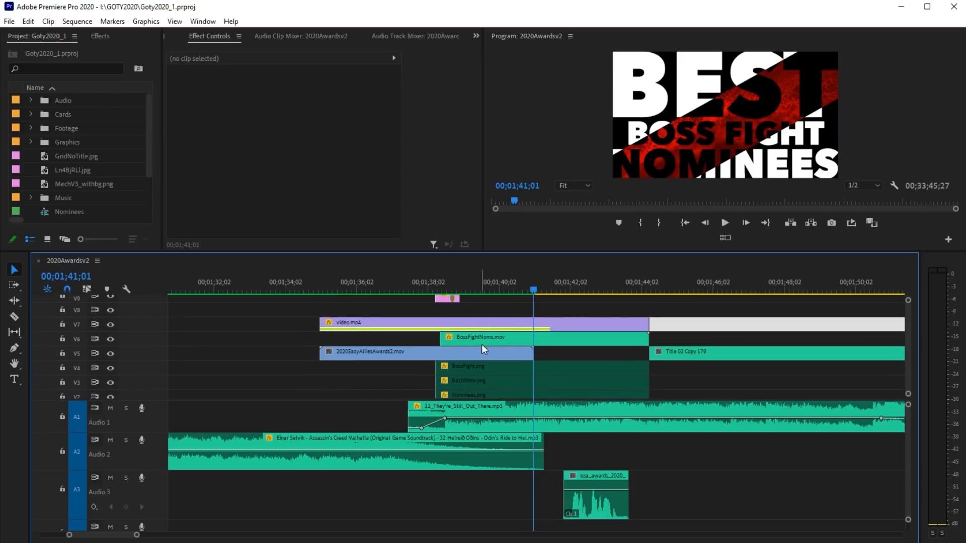
{"action": "scroll", "coordinate": [551, 352], "scroll_direction": "down", "scroll_amount": 2}
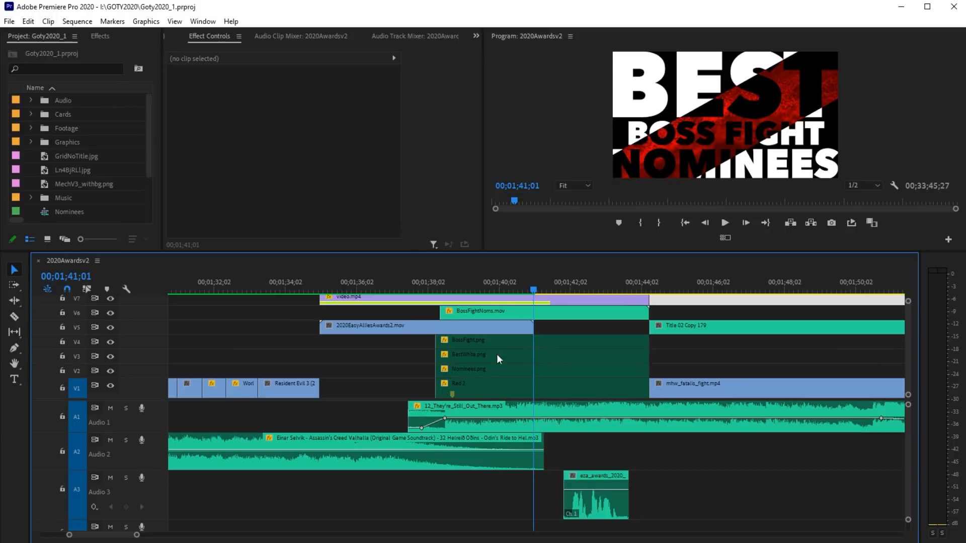
{"action": "scroll", "coordinate": [554, 363], "scroll_direction": "up", "scroll_amount": 1}
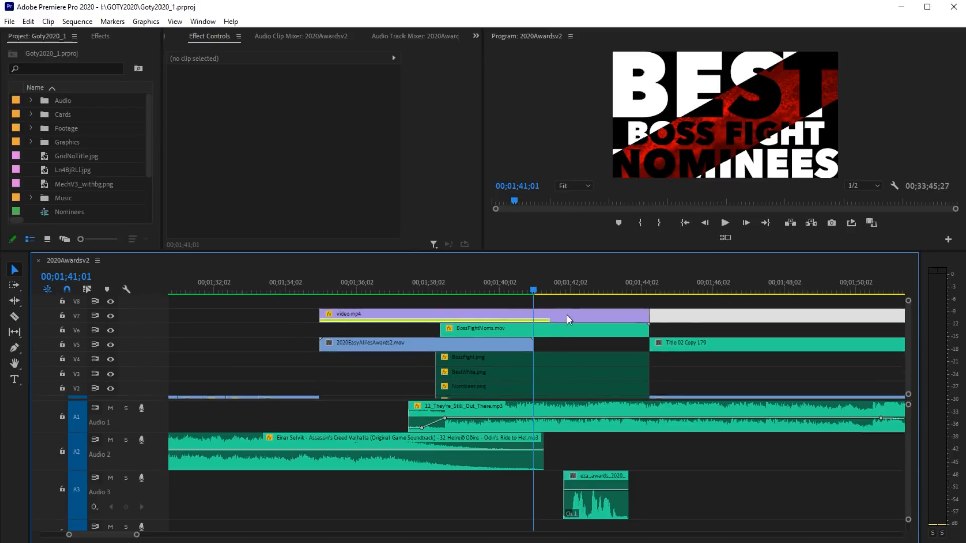
{"action": "scroll", "coordinate": [604, 352], "scroll_direction": "down", "scroll_amount": 10}
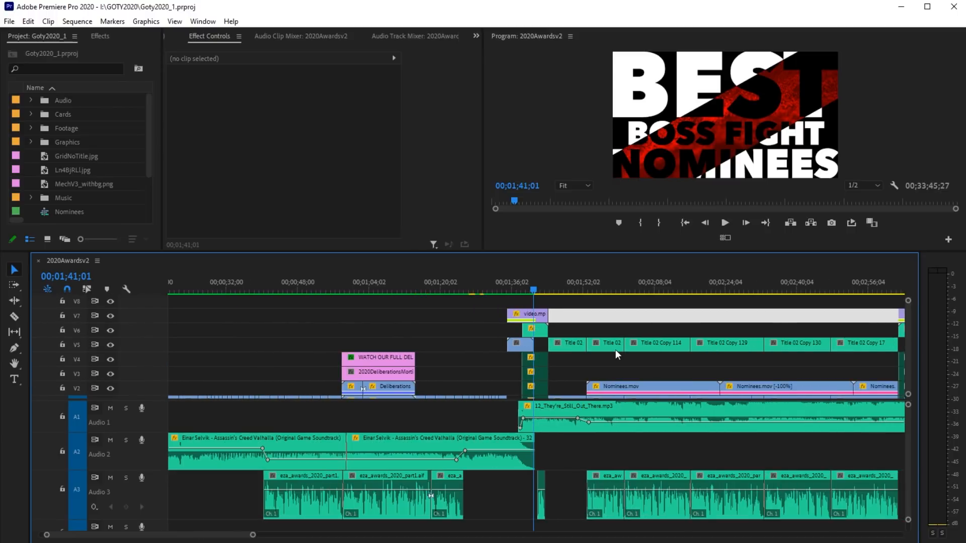
{"action": "scroll", "coordinate": [631, 358], "scroll_direction": "down", "scroll_amount": 4}
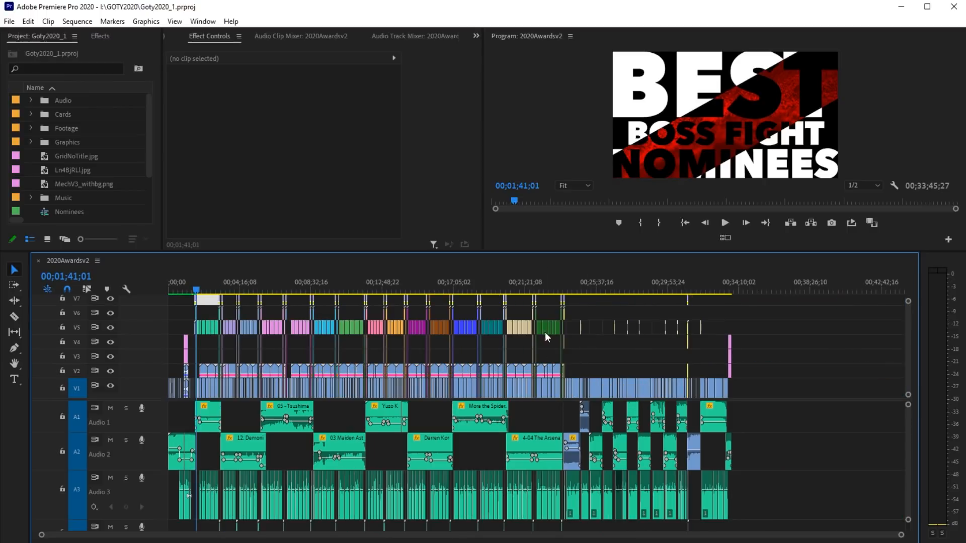
Place the playhead at 00;23;36;13, save the project and examine the Best Trailer Winner section around it
{"action": "left_click", "coordinate": [564, 285]}
{"action": "key", "text": "ctrl+s"}
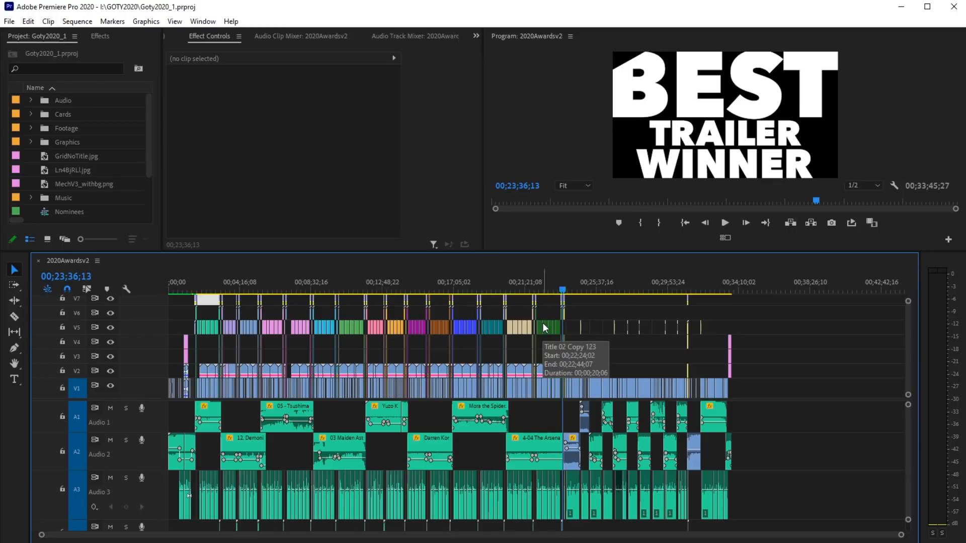
{"action": "key", "text": "equal"}
{"action": "key", "text": "equal"}
{"action": "key", "text": "equal"}
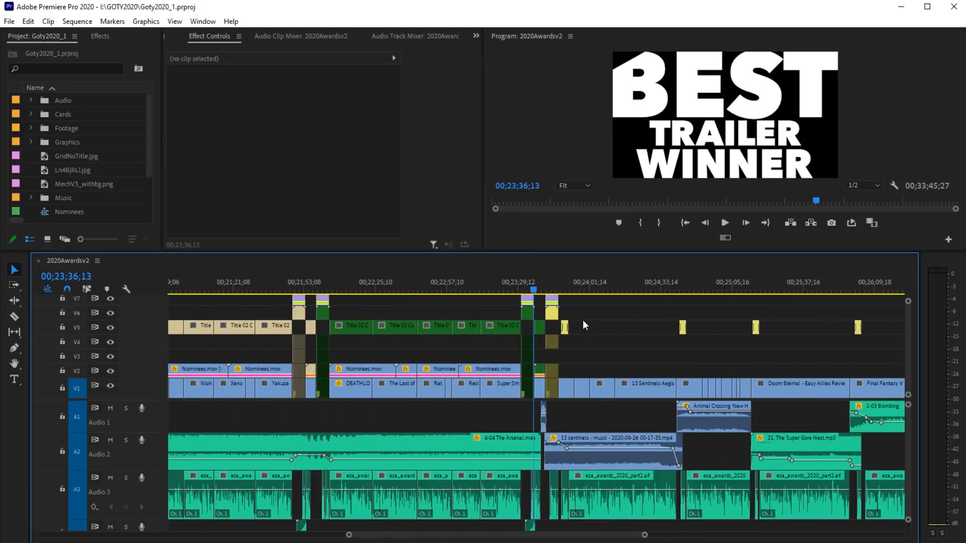
{"action": "key", "text": "minus"}
{"action": "key", "text": "minus"}
{"action": "key", "text": "minus"}
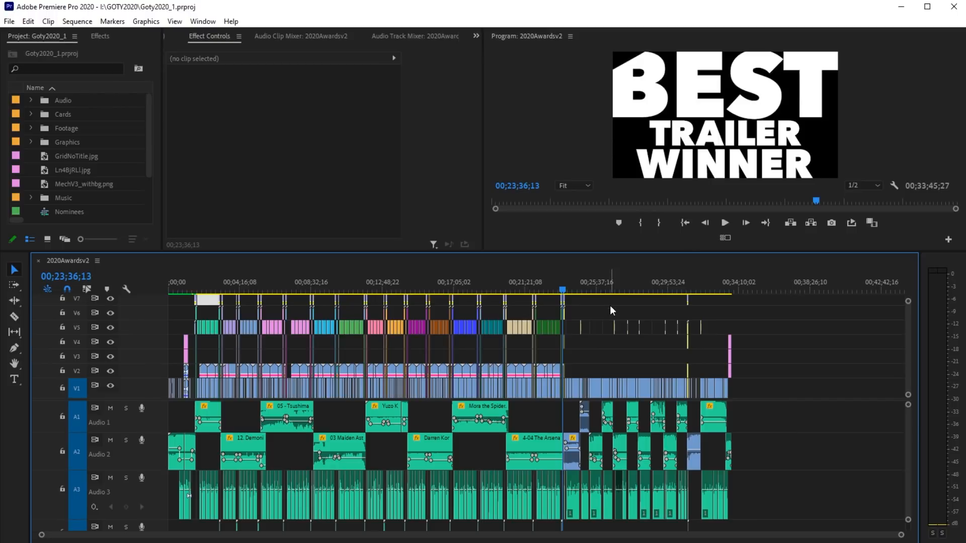
Examine the start of the yellow Game of the Year nominees section between 00;23;47;27 and 00;24;09;19
{"action": "left_click", "coordinate": [566, 284]}
{"action": "key", "text": "equal"}
{"action": "key", "text": "equal"}
{"action": "key", "text": "equal"}
{"action": "key", "text": "equal"}
{"action": "key", "text": "equal"}
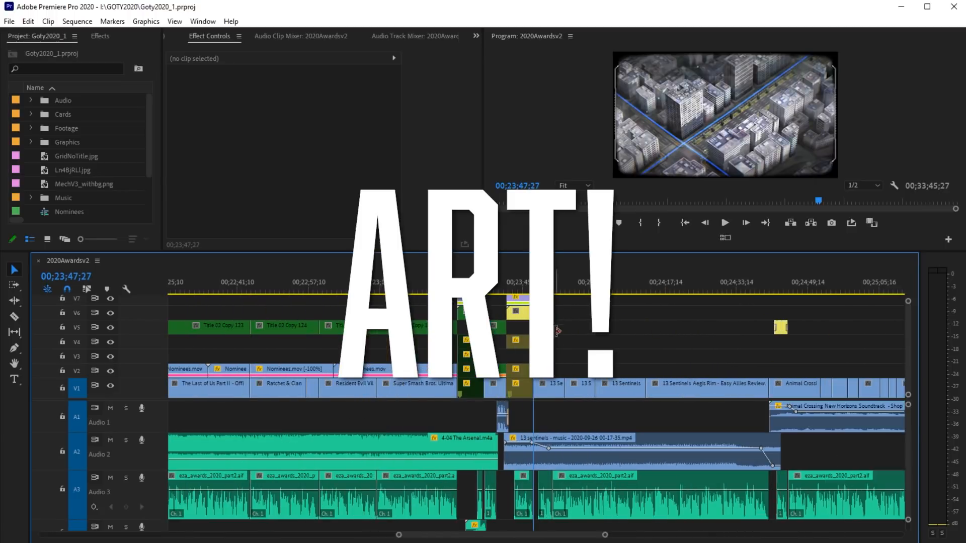
{"action": "left_click", "coordinate": [726, 291]}
{"action": "key", "text": "minus"}
{"action": "key", "text": "minus"}
{"action": "key", "text": "minus"}
{"action": "key", "text": "minus"}
{"action": "key", "text": "minus"}
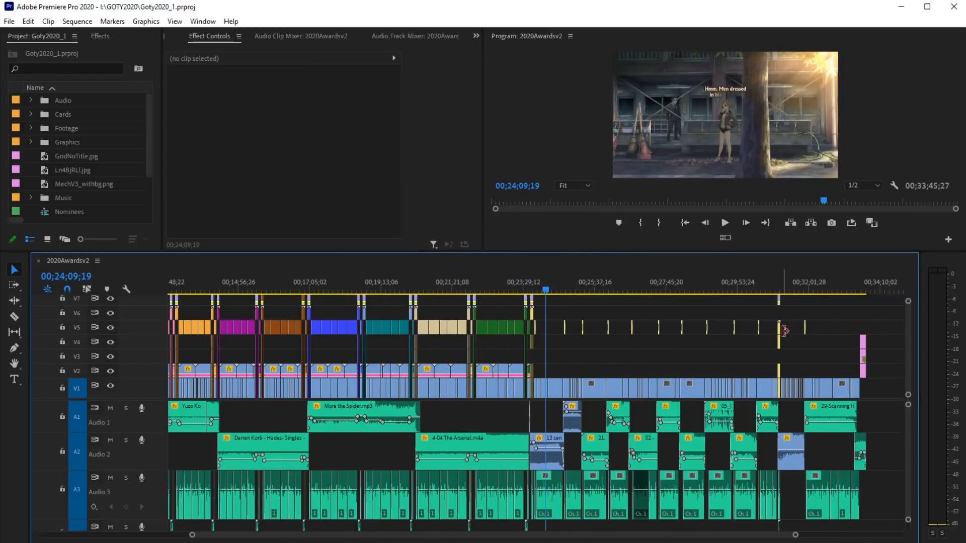
Play the Game of the Year Winner section from 00;31;08;18 through the following montage
{"action": "left_click", "coordinate": [779, 288]}
{"action": "key", "text": "equal"}
{"action": "key", "text": "equal"}
{"action": "key", "text": "equal"}
{"action": "key", "text": "equal"}
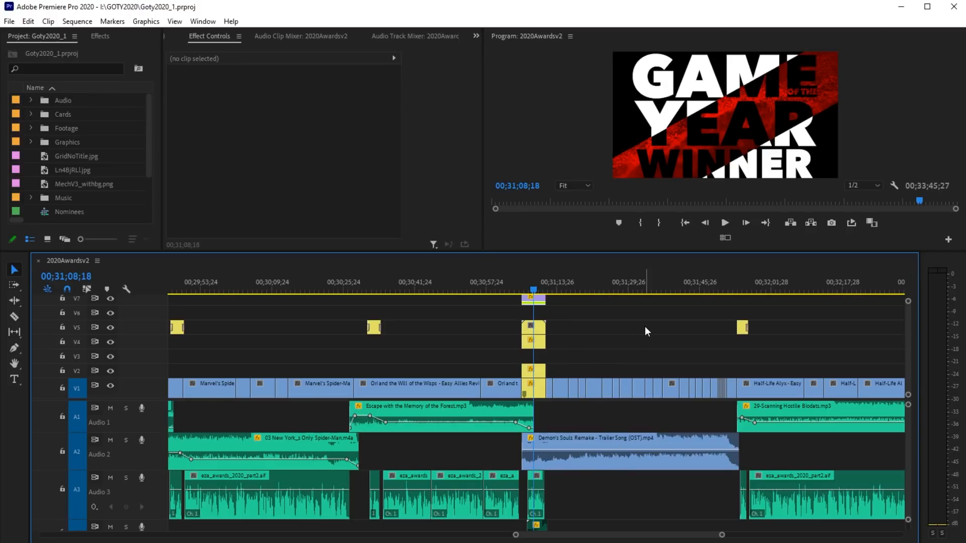
{"action": "key", "text": "space"}
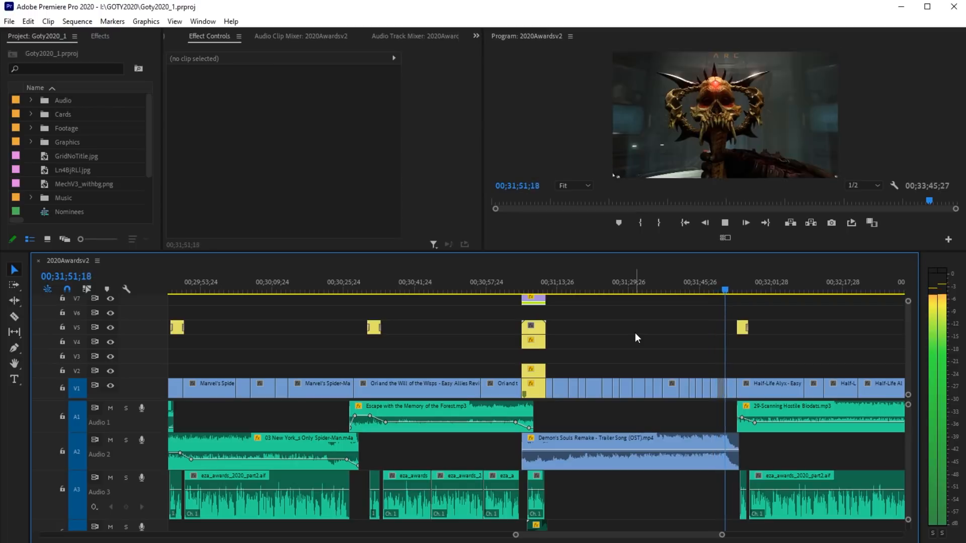
Scrub through the montage cuts above the Demon's Souls Remake trailer song, from 00;31;30;22 to 00;31;33;18
{"action": "left_click", "coordinate": [689, 289]}
{"action": "left_click_drag", "start_coordinate": [690, 288], "coordinate": [632, 303]}
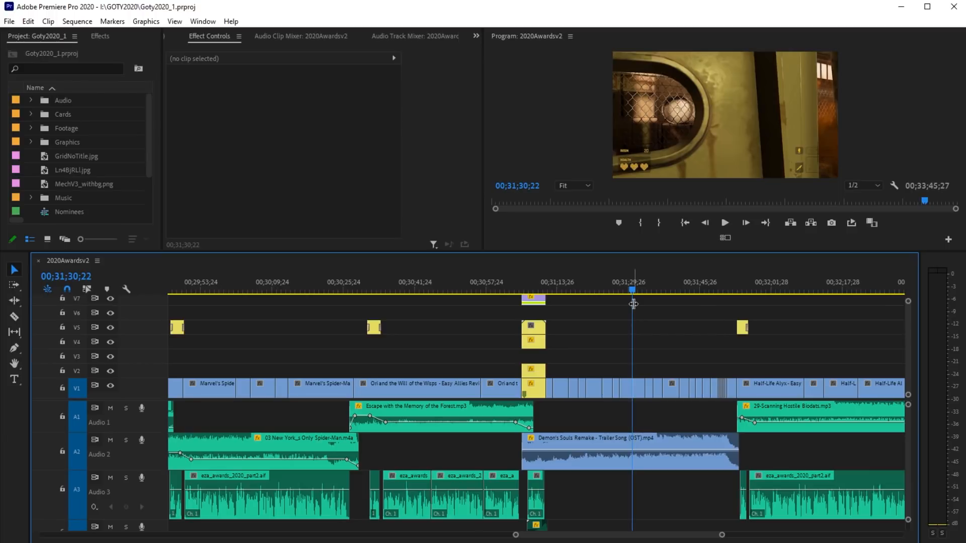
{"action": "key", "text": "equal"}
{"action": "key", "text": "equal"}
{"action": "left_click_drag", "start_coordinate": [549, 292], "coordinate": [588, 303]}
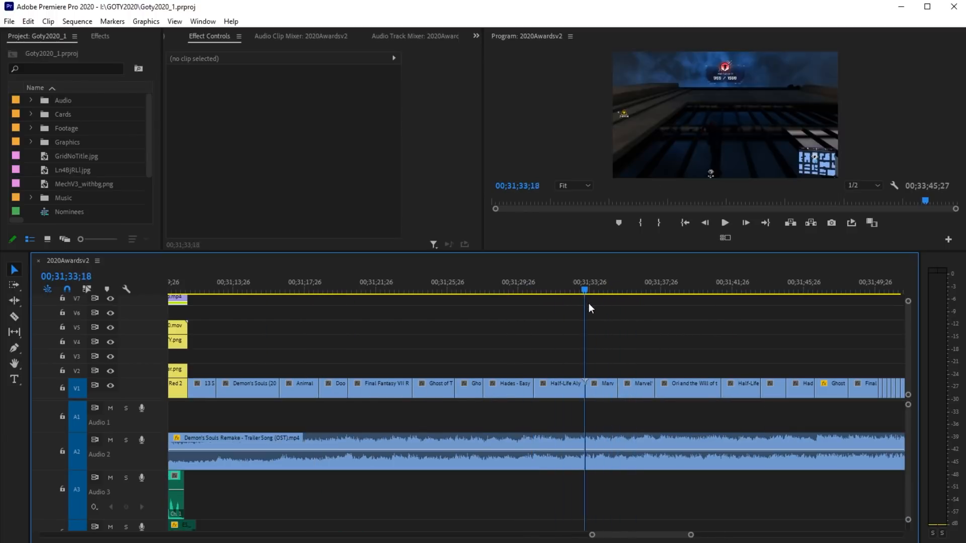
Play the first Marvel montage clip from 00;31;33;18 and place the playhead at its ending cut, 00;31;35;14
{"action": "key", "text": "space"}
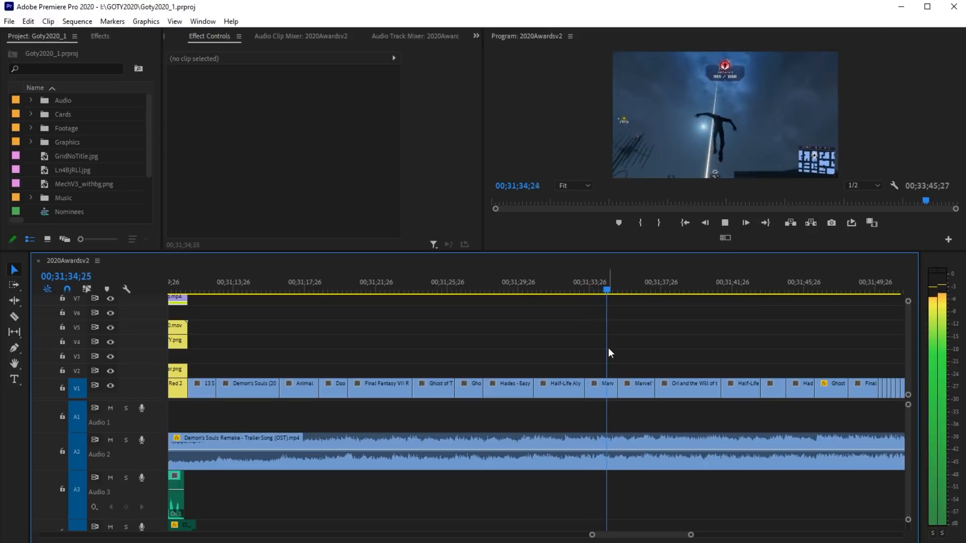
{"action": "key", "text": "space"}
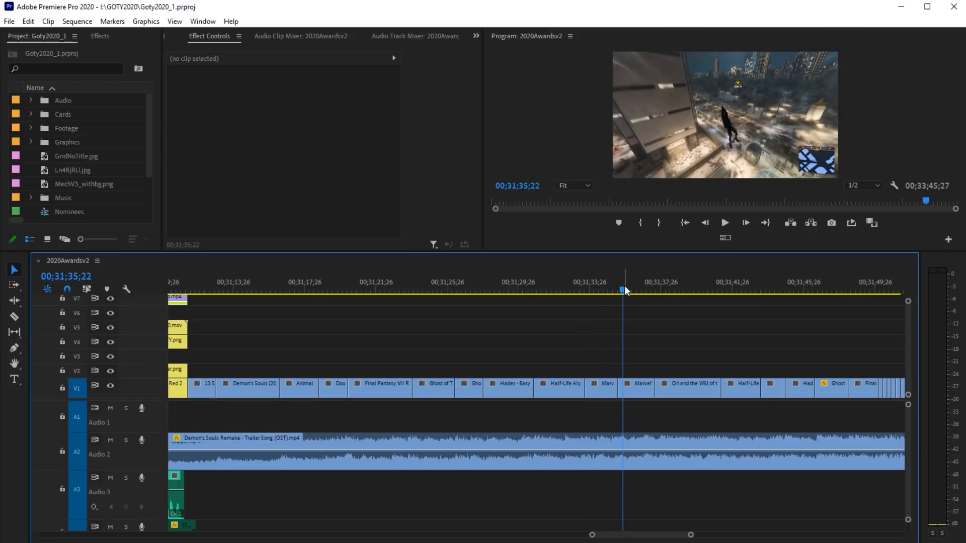
{"action": "left_click_drag", "start_coordinate": [626, 291], "coordinate": [622, 291]}
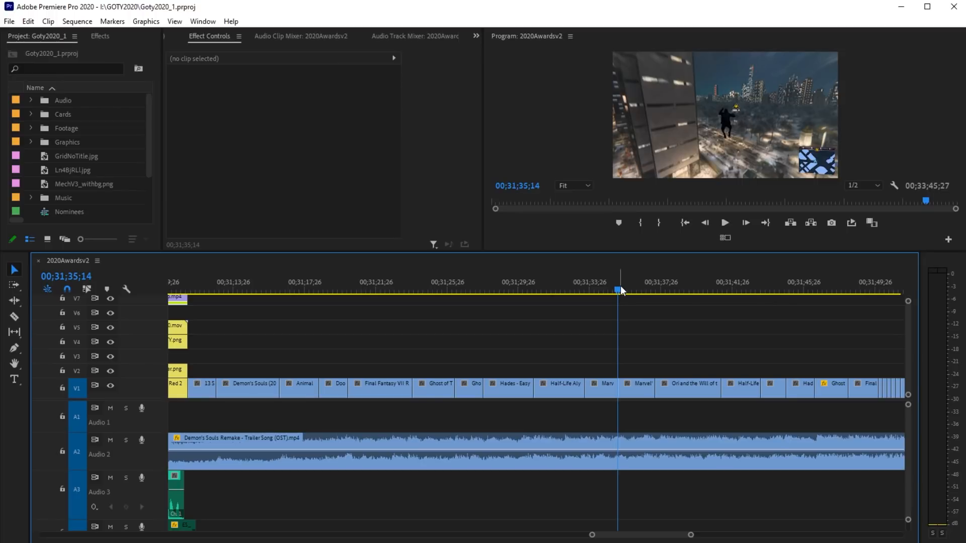
Compare the frames on either side of the cut between the two Marvel clips at 00;31;35;14
{"action": "key", "text": "Left"}
{"action": "key", "text": "Right"}
{"action": "key", "text": "Left"}
{"action": "key", "text": "Right"}
{"action": "key", "text": "Left"}
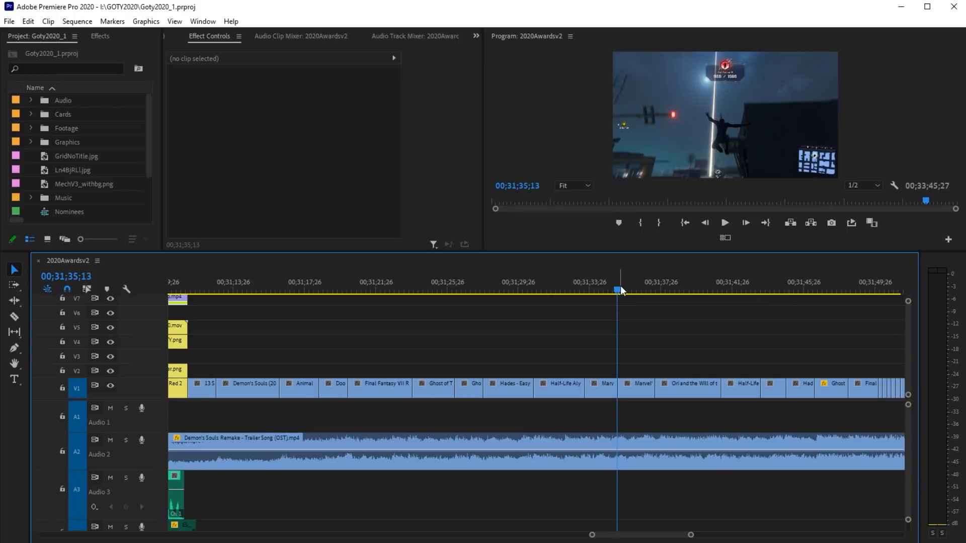
{"action": "key", "text": "Right"}
{"action": "key", "text": "Left"}
{"action": "key", "text": "Right"}
{"action": "key", "text": "Left"}
{"action": "key", "text": "Right"}
{"action": "key", "text": "Left"}
{"action": "key", "text": "Right"}
{"action": "key", "text": "Left"}
{"action": "key", "text": "Right"}
{"action": "key", "text": "Left"}
Replay the transition between the two Marvel clips twice, starting from 00;31;33;18, to check the cut against the music
{"action": "left_click_drag", "start_coordinate": [621, 291], "coordinate": [590, 291]}
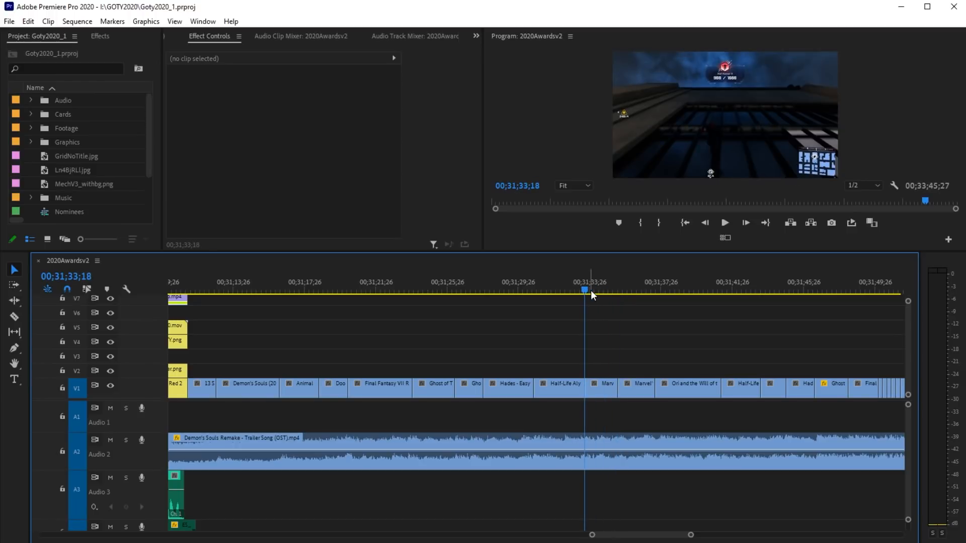
{"action": "key", "text": "space"}
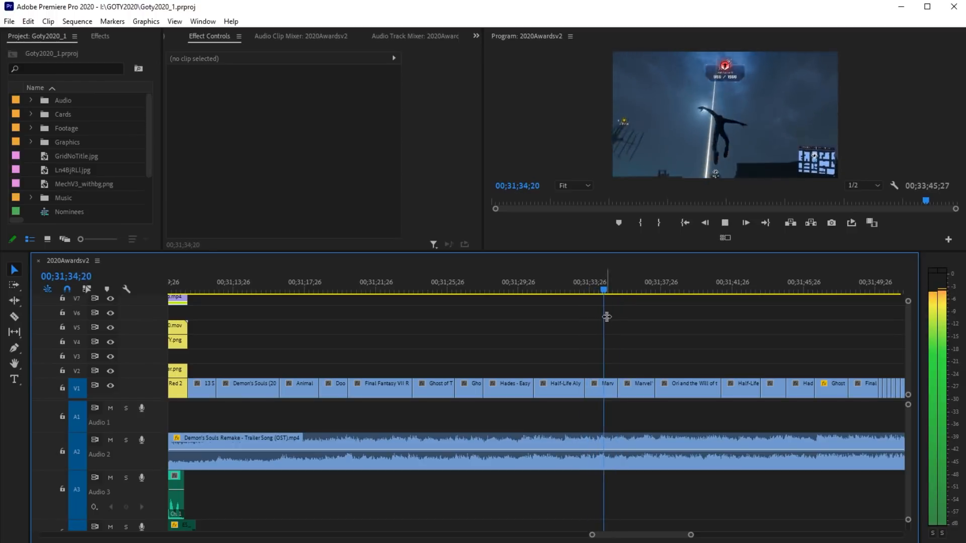
{"action": "key", "text": "space"}
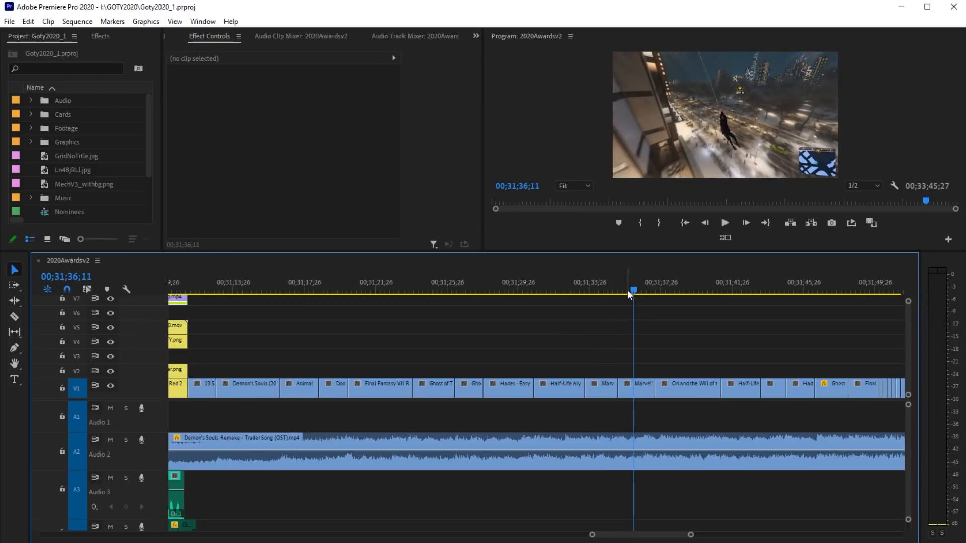
{"action": "left_click", "coordinate": [591, 293]}
{"action": "key", "text": "space"}
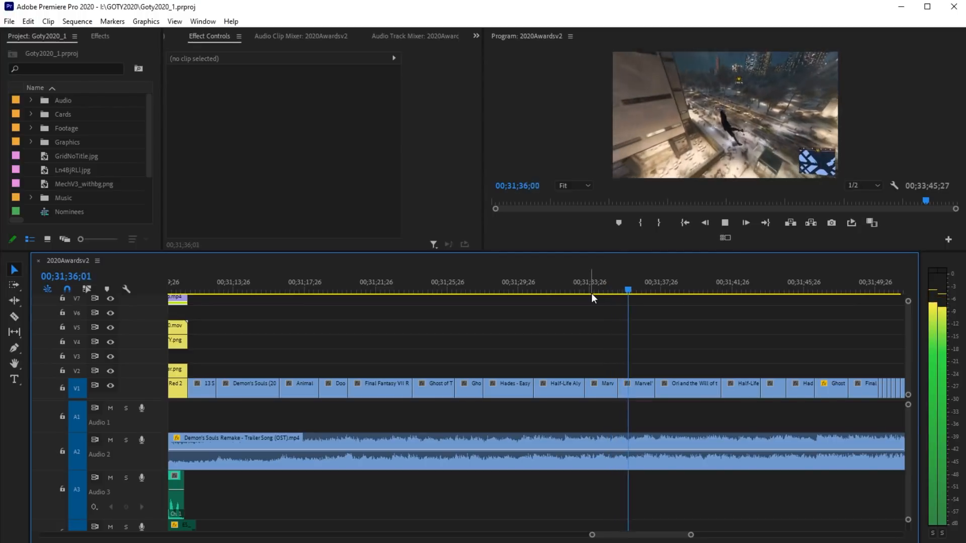
{"action": "key", "text": "space"}
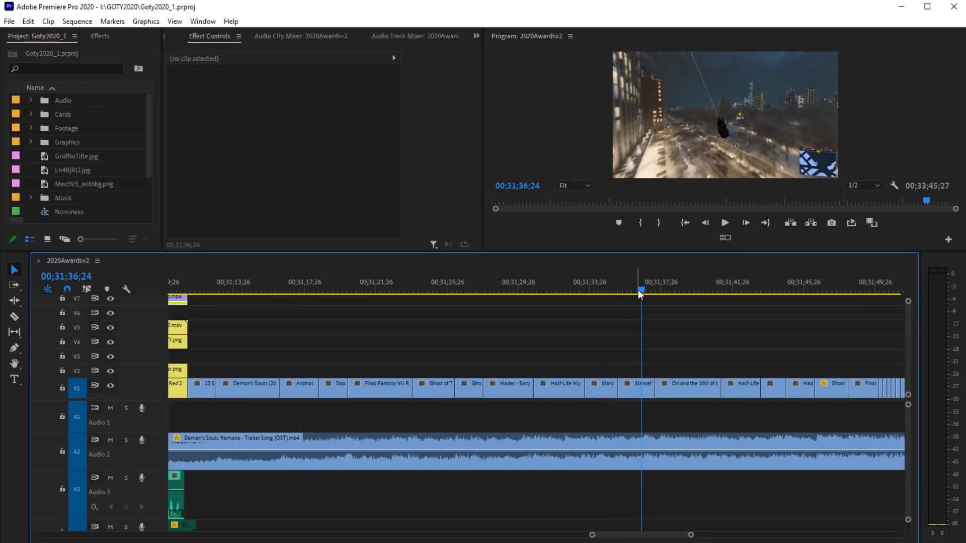
Play the second Marvel clip into the Ori clip and place the playhead at the cut between them, 00;31;37;16
{"action": "left_click_drag", "start_coordinate": [645, 290], "coordinate": [625, 291]}
{"action": "key", "text": "space"}
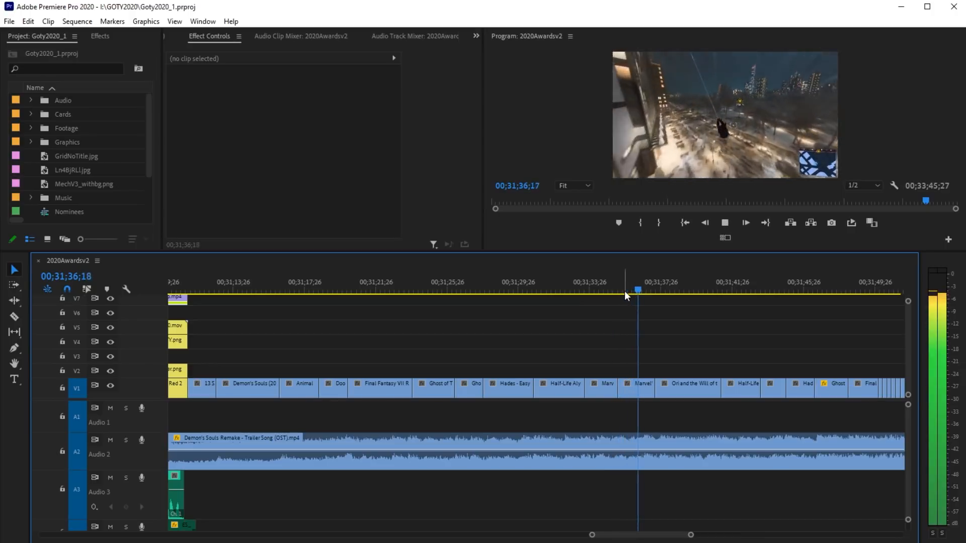
{"action": "key", "text": "space"}
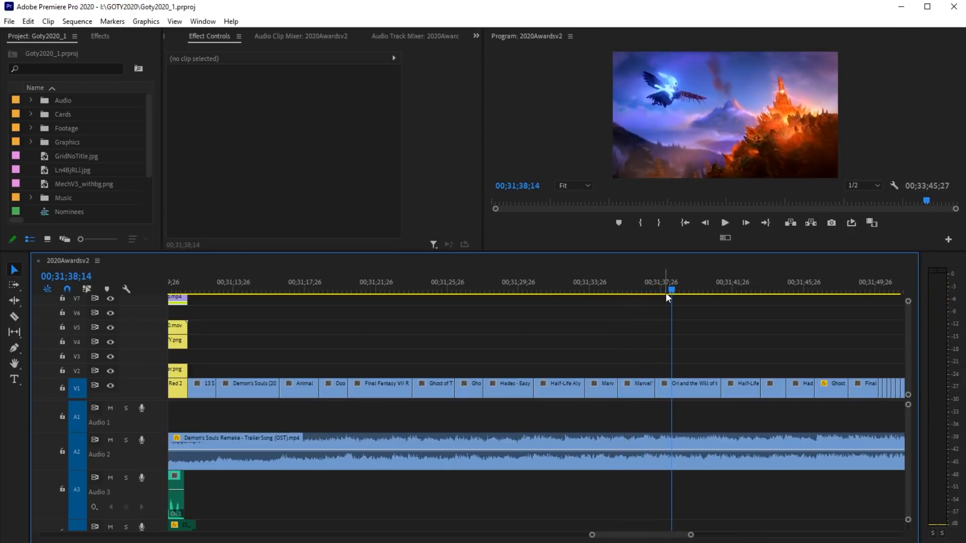
{"action": "left_click_drag", "start_coordinate": [672, 291], "coordinate": [653, 291]}
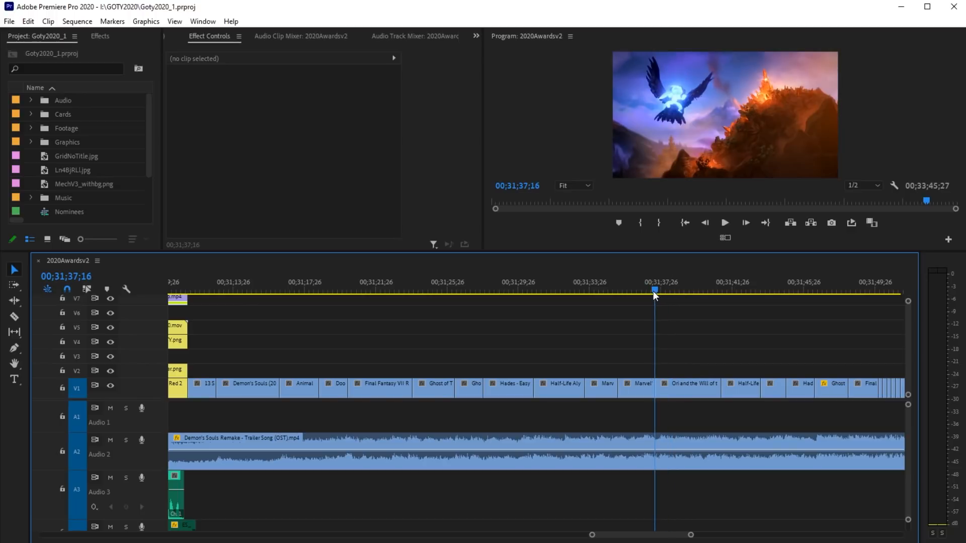
Compare the last Marvel frame with the first Ori frame around the 00;31;37;16 cut
{"action": "key", "text": "Left"}
{"action": "key", "text": "Right"}
{"action": "key", "text": "Left"}
{"action": "key", "text": "Right"}
{"action": "key", "text": "Left"}
{"action": "key", "text": "Right"}
{"action": "key", "text": "Left"}
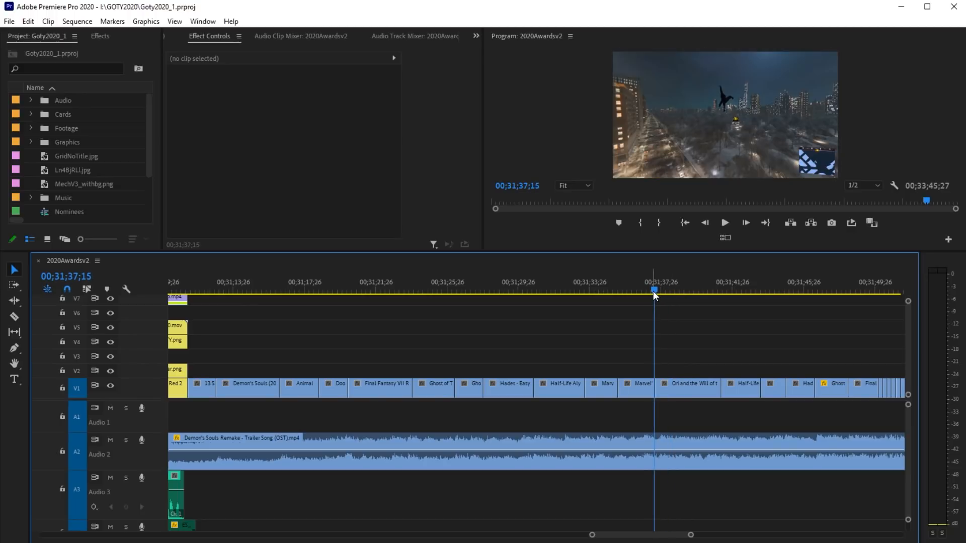
Review the second Marvel clip frame by frame, backwards from the Ori cut to about 00;31;36;28
{"action": "key", "text": "Left"}
{"action": "key", "text": "Left"}
{"action": "key", "text": "Left"}
{"action": "key", "text": "Left"}
{"action": "key", "text": "Left"}
{"action": "key", "text": "Left"}
{"action": "key", "text": "Left"}
{"action": "key", "text": "Left"}
{"action": "key", "text": "Left"}
{"action": "key", "text": "Left"}
{"action": "key", "text": "Left"}
{"action": "key", "text": "Left"}
{"action": "key", "text": "Left"}
{"action": "key", "text": "Left"}
{"action": "key", "text": "Left"}
{"action": "key", "text": "Left"}
{"action": "key", "text": "Left"}
{"action": "key", "text": "Left"}
{"action": "key", "text": "Left"}
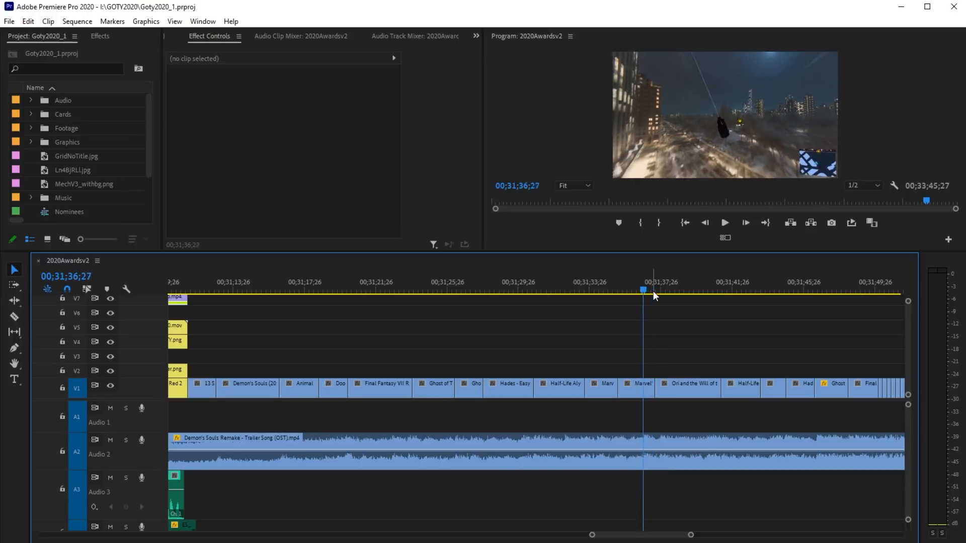
{"action": "key", "text": "Right"}
Review the end of the first Marvel clip frame by frame from 00;31;34;25 to 00;31;35;13
{"action": "left_click_drag", "start_coordinate": [644, 288], "coordinate": [607, 320]}
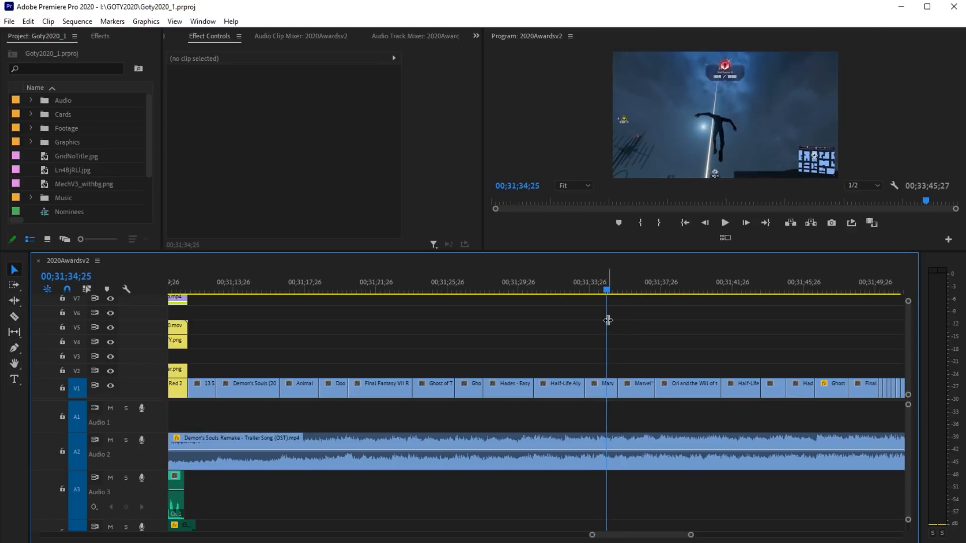
{"action": "key", "text": "Right"}
{"action": "key", "text": "Right"}
{"action": "key", "text": "Right"}
{"action": "key", "text": "Right"}
{"action": "key", "text": "Right"}
{"action": "key", "text": "Right"}
{"action": "key", "text": "Right"}
{"action": "key", "text": "Right"}
{"action": "key", "text": "Right"}
{"action": "key", "text": "Right"}
{"action": "key", "text": "Right"}
{"action": "key", "text": "Right"}
{"action": "key", "text": "Right"}
{"action": "key", "text": "Right"}
{"action": "key", "text": "Right"}
{"action": "key", "text": "Right"}
{"action": "key", "text": "Right"}
{"action": "key", "text": "Right"}
{"action": "key", "text": "Right"}
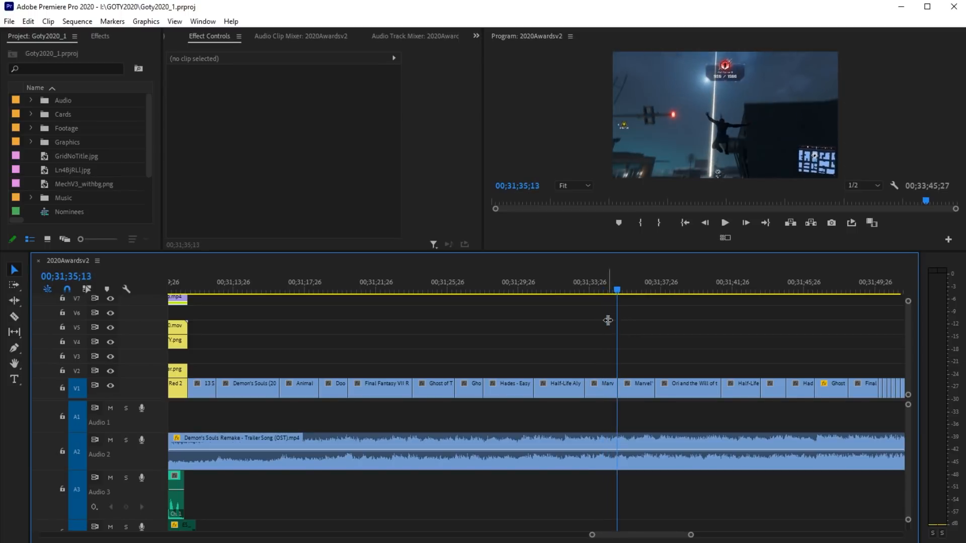
Examine the frames just before and after the cut between the Marvel clips, ending at 00;31;35;15
{"action": "key", "text": "Left"}
{"action": "key", "text": "Left"}
{"action": "key", "text": "Left"}
{"action": "key", "text": "Right"}
{"action": "key", "text": "Right"}
{"action": "key", "text": "Right"}
{"action": "key", "text": "Left"}
{"action": "key", "text": "Right"}
{"action": "key", "text": "Right"}
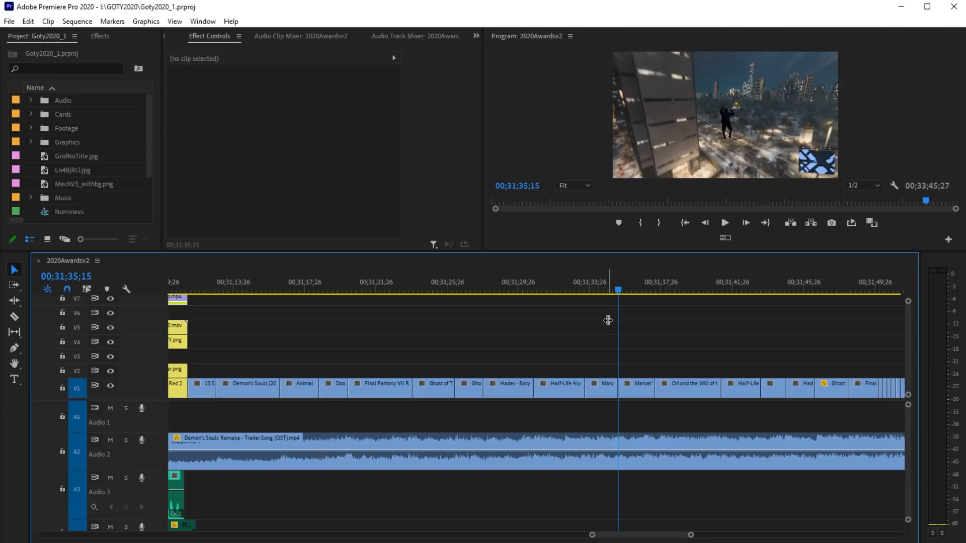
Examine the motion at the end of the second Marvel clip frame by frame, through the cut into Ori at 00;31;37;16
{"action": "left_click", "coordinate": [645, 282]}
{"action": "key", "text": "Right"}
{"action": "key", "text": "Right"}
{"action": "key", "text": "Right"}
{"action": "key", "text": "Right"}
{"action": "key", "text": "Right"}
{"action": "key", "text": "Right"}
{"action": "key", "text": "Right"}
{"action": "key", "text": "Right"}
{"action": "key", "text": "Right"}
{"action": "key", "text": "Right"}
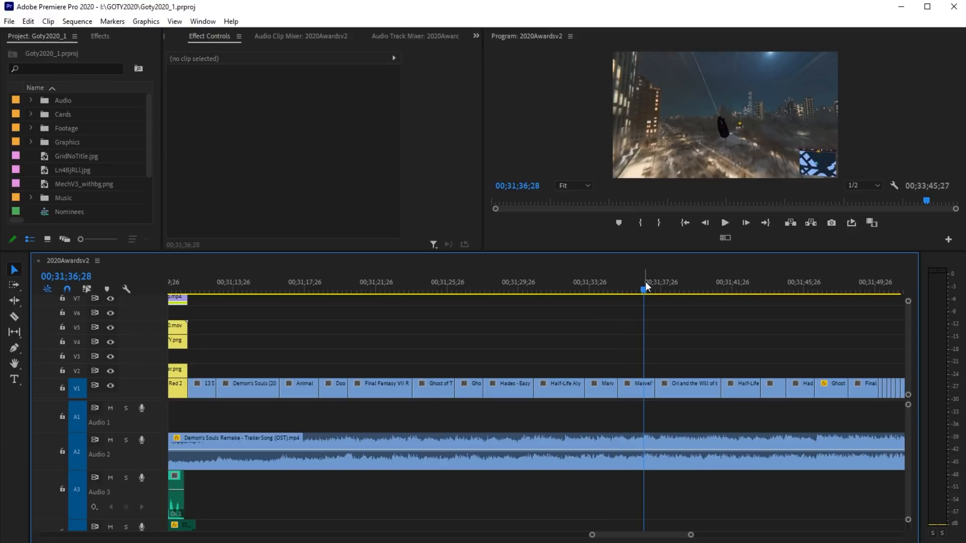
{"action": "key", "text": "Right"}
{"action": "key", "text": "Right"}
{"action": "key", "text": "Right"}
{"action": "key", "text": "Right"}
{"action": "key", "text": "Right"}
{"action": "key", "text": "Right"}
{"action": "key", "text": "Right"}
{"action": "key", "text": "Right"}
{"action": "key", "text": "Right"}
{"action": "key", "text": "Right"}
{"action": "key", "text": "Right"}
{"action": "key", "text": "Right"}
{"action": "key", "text": "Right"}
{"action": "key", "text": "Right"}
{"action": "key", "text": "Right"}
{"action": "key", "text": "Right"}
{"action": "key", "text": "Right"}
{"action": "key", "text": "Left"}
{"action": "key", "text": "Left"}
{"action": "key", "text": "Left"}
{"action": "key", "text": "Left"}
{"action": "key", "text": "Left"}
{"action": "key", "text": "Left"}
{"action": "key", "text": "Left"}
{"action": "key", "text": "Left"}
{"action": "key", "text": "Left"}
{"action": "key", "text": "Left"}
{"action": "key", "text": "Left"}
{"action": "key", "text": "Left"}
{"action": "key", "text": "Left"}
{"action": "key", "text": "Left"}
{"action": "key", "text": "Left"}
{"action": "key", "text": "Left"}
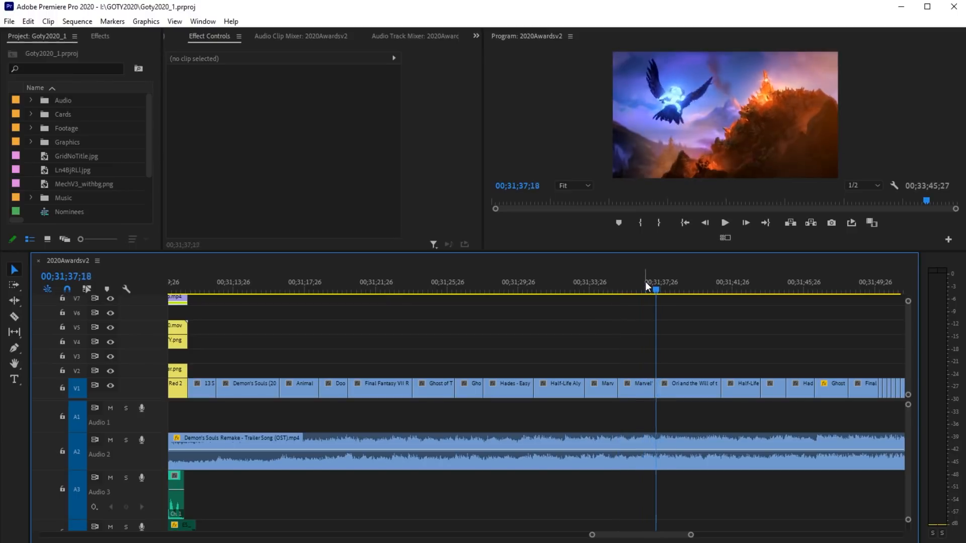
Advance frame by frame through the opening of the Ori clip to 00;31;37;27
{"action": "key", "text": "Right"}
{"action": "key", "text": "Right"}
{"action": "key", "text": "Right"}
{"action": "key", "text": "Right"}
{"action": "key", "text": "Right"}
{"action": "key", "text": "Right"}
{"action": "key", "text": "Right"}
{"action": "key", "text": "Right"}
{"action": "key", "text": "Right"}
{"action": "key", "text": "Right"}
{"action": "key", "text": "Right"}
{"action": "key", "text": "Right"}
{"action": "key", "text": "Right"}
{"action": "key", "text": "Right"}
{"action": "key", "text": "Right"}
{"action": "key", "text": "Right"}
{"action": "key", "text": "Right"}
{"action": "key", "text": "Right"}
{"action": "key", "text": "Right"}
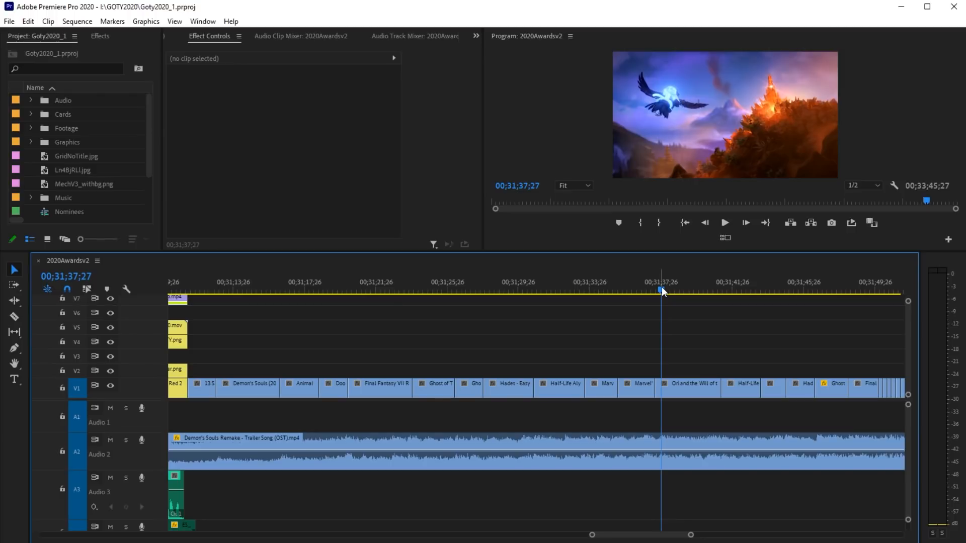
Return to the earlier montage cuts and play from the Final Fantasy VII Remake clip at 00;31;20;09 into the Hades clip
{"action": "left_click_drag", "start_coordinate": [662, 287], "coordinate": [191, 328]}
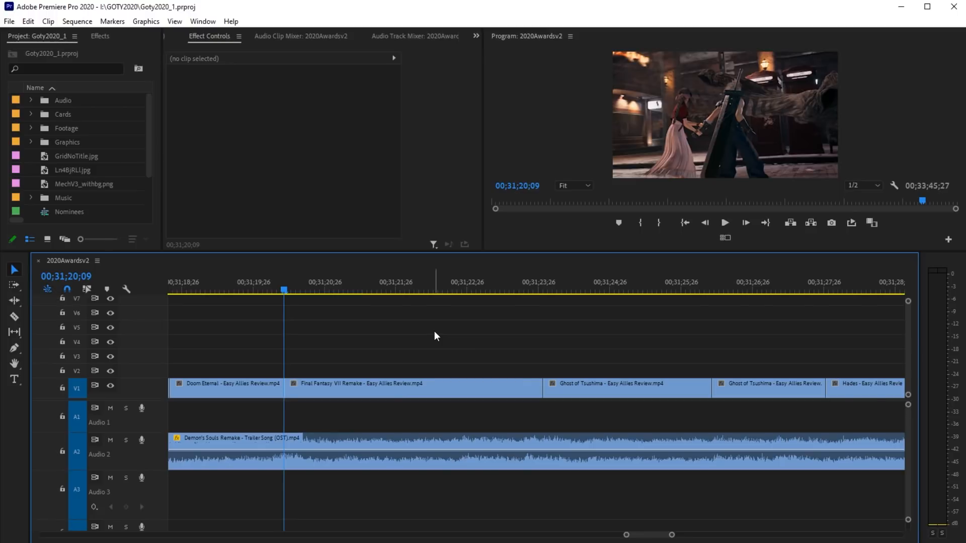
{"action": "key", "text": "space"}
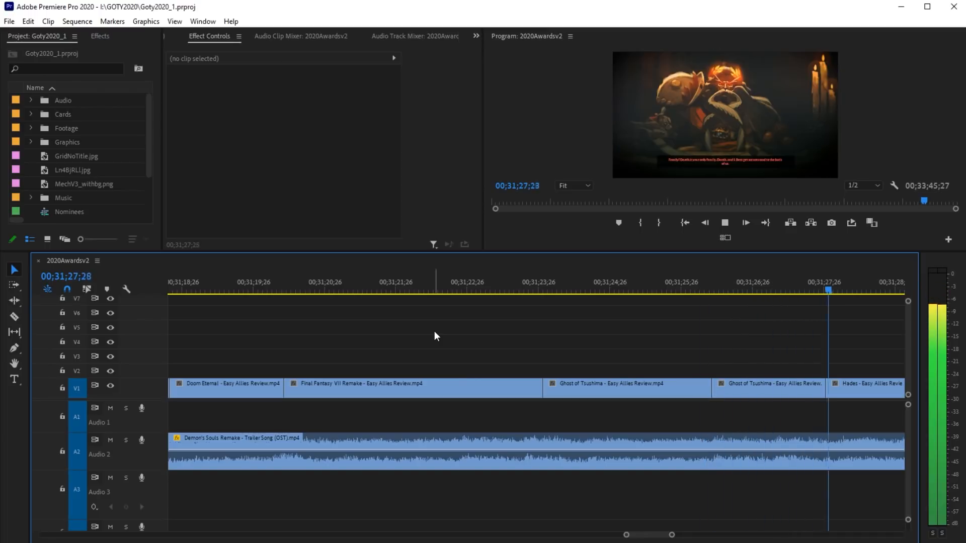
{"action": "key", "text": "space"}
Examine the music waveform at the 00;31;26;09 cut between the Ghost of Tsushima clips, two frames forward to 00;31;26;11
{"action": "left_click", "coordinate": [711, 290]}
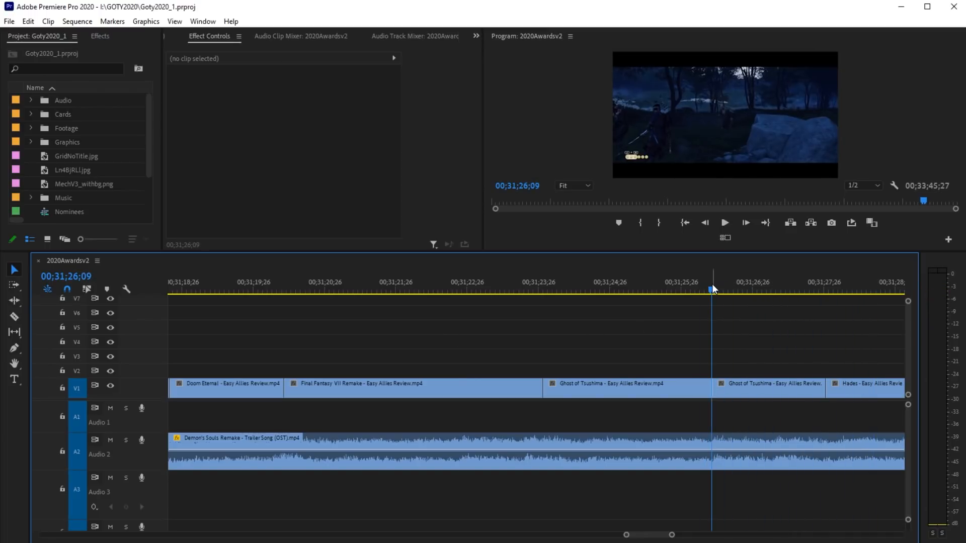
{"action": "key", "text": "="}
{"action": "key", "text": "="}
{"action": "key", "text": "="}
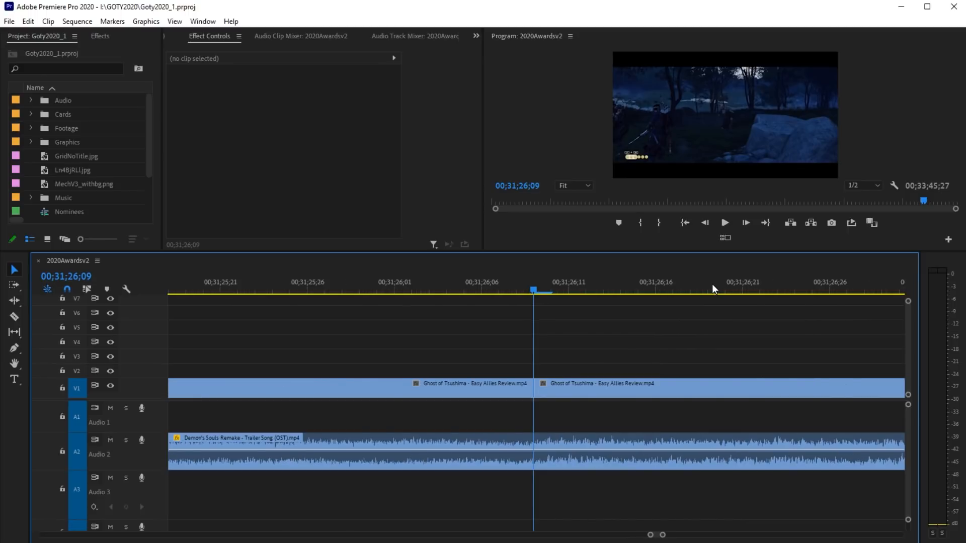
{"action": "key", "text": "Right"}
{"action": "key", "text": "Right"}
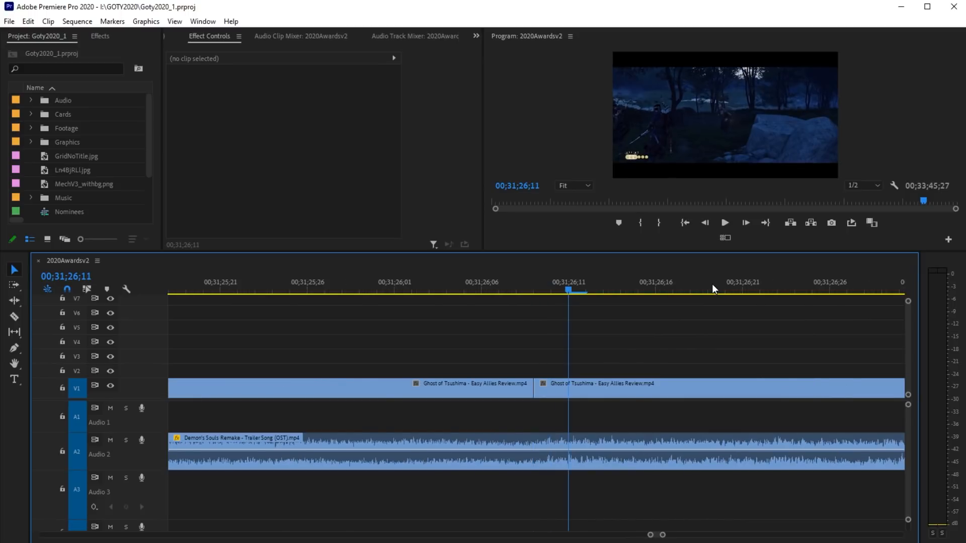
Play the cut between the Ghost of Tsushima clips from 00;31;25;26 to 00;31;27;15
{"action": "left_click_drag", "start_coordinate": [549, 297], "coordinate": [300, 313]}
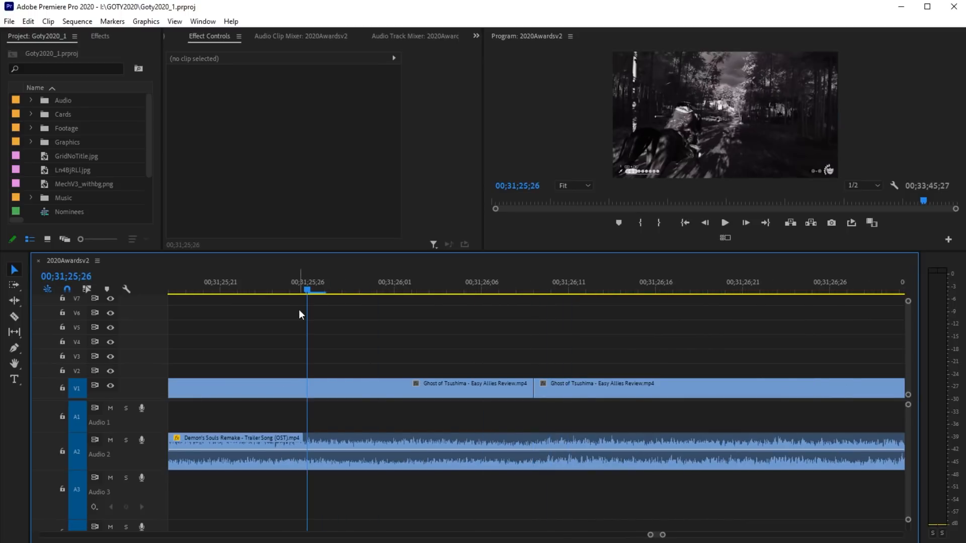
{"action": "key", "text": "space"}
{"action": "key", "text": "minus"}
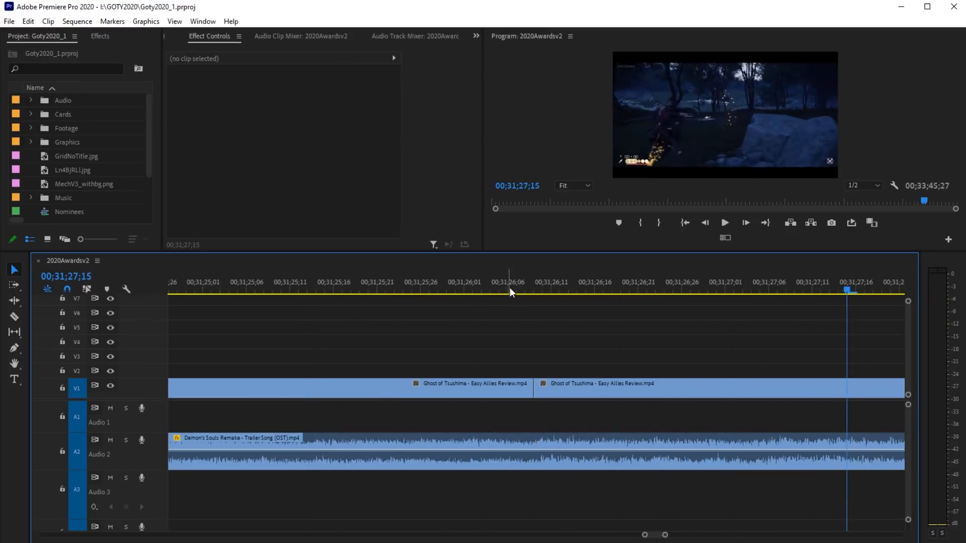
Play the montage from the Final Fantasy VII Remake clip into the first Ghost of Tsushima clip, stopping at 00;31;25;01
{"action": "left_click", "coordinate": [402, 294]}
{"action": "left_click_drag", "start_coordinate": [577, 294], "coordinate": [438, 300]}
{"action": "left_click_drag", "start_coordinate": [542, 290], "coordinate": [238, 305]}
{"action": "key", "text": "minus"}
{"action": "key", "text": "minus"}
{"action": "left_click_drag", "start_coordinate": [398, 291], "coordinate": [313, 288]}
{"action": "key", "text": "space"}
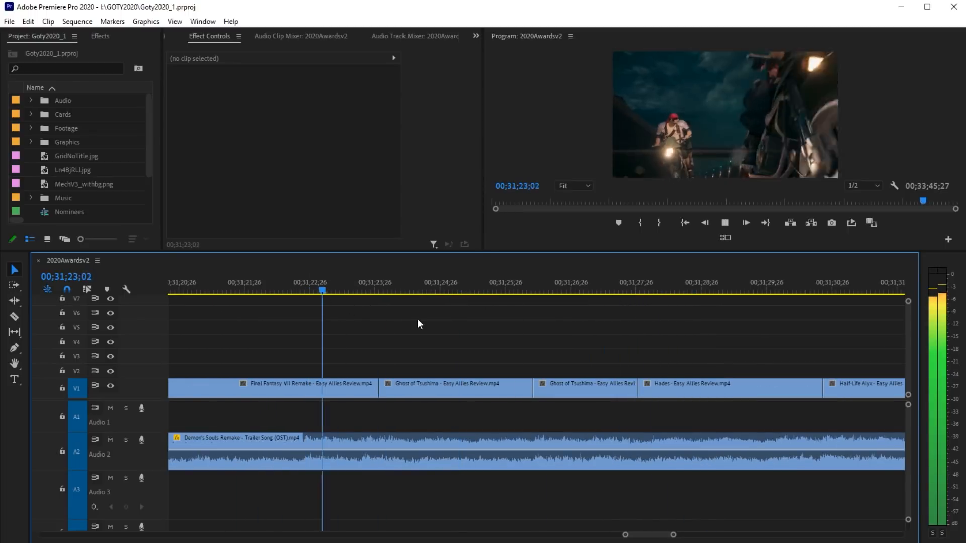
{"action": "key", "text": "space"}
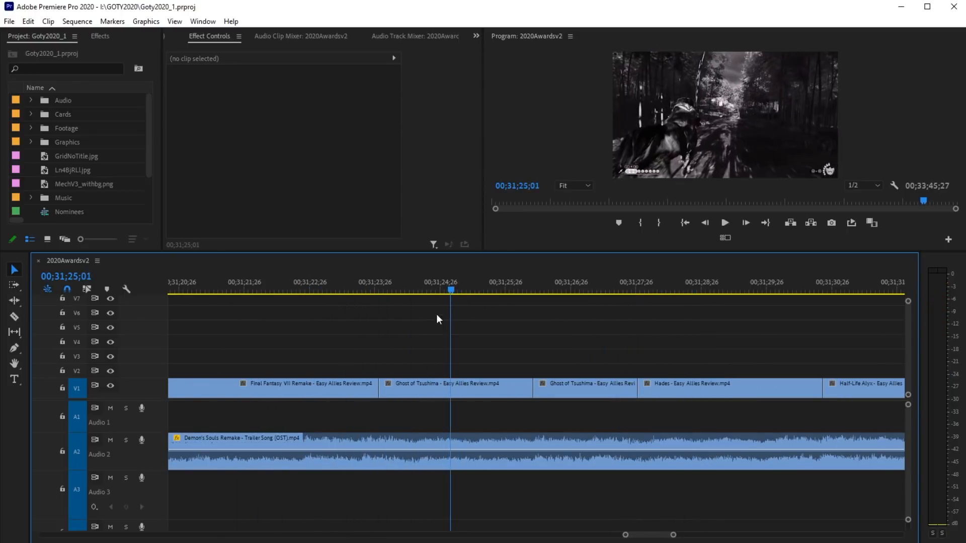
Replay from 00;31;22;23 across the two Ghost of Tsushima clips and place the playhead at 00;31;27;05
{"action": "left_click_drag", "start_coordinate": [382, 288], "coordinate": [306, 301]}
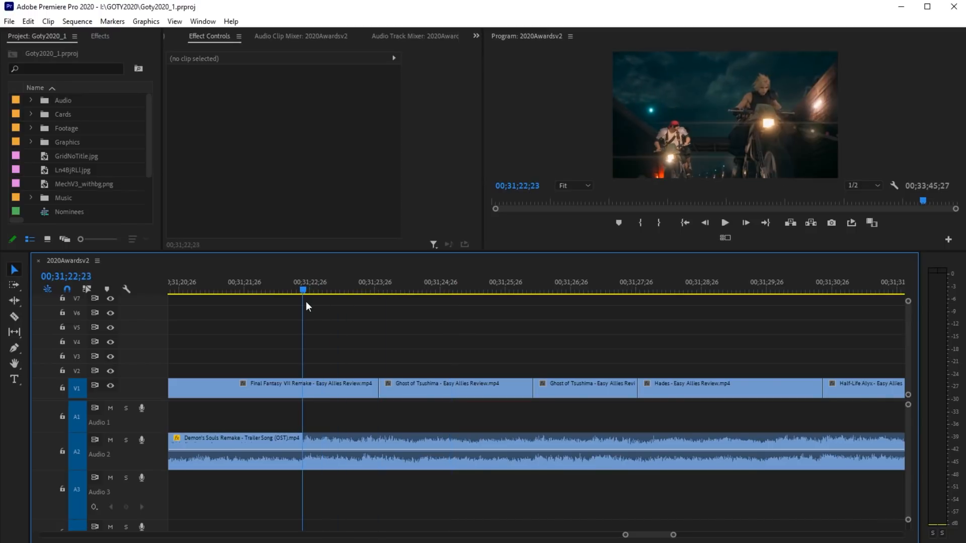
{"action": "key", "text": "space"}
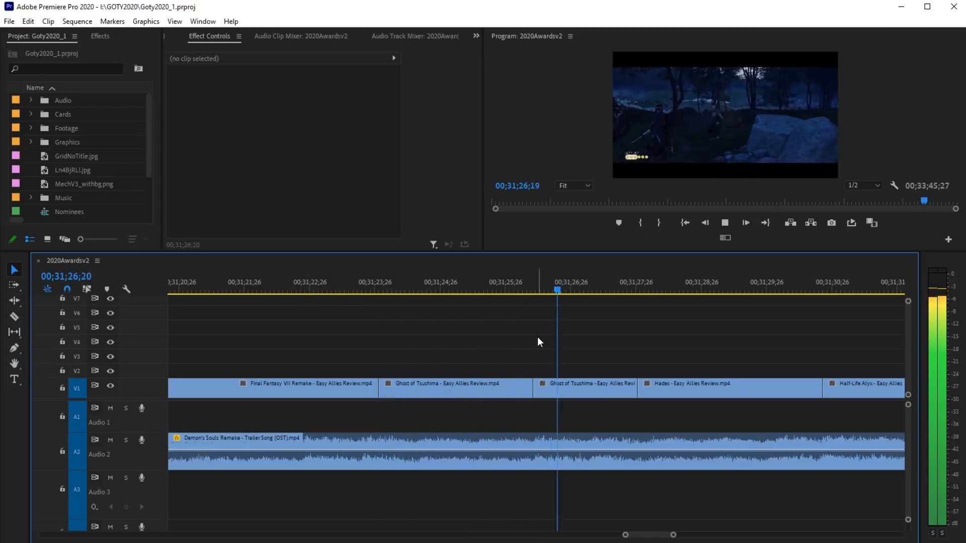
{"action": "left_click_drag", "start_coordinate": [609, 291], "coordinate": [592, 314]}
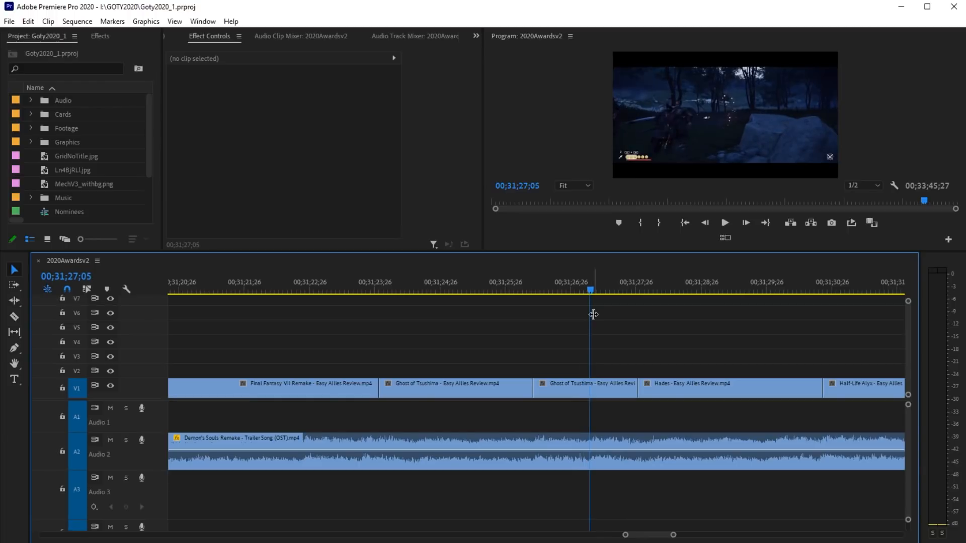
Play the Hades clip repeatedly from its opening near 00;31;27;27, ending in the Half-Life: Alyx clip at 00;31;31;15
{"action": "key", "text": "space"}
{"action": "key", "text": "minus"}
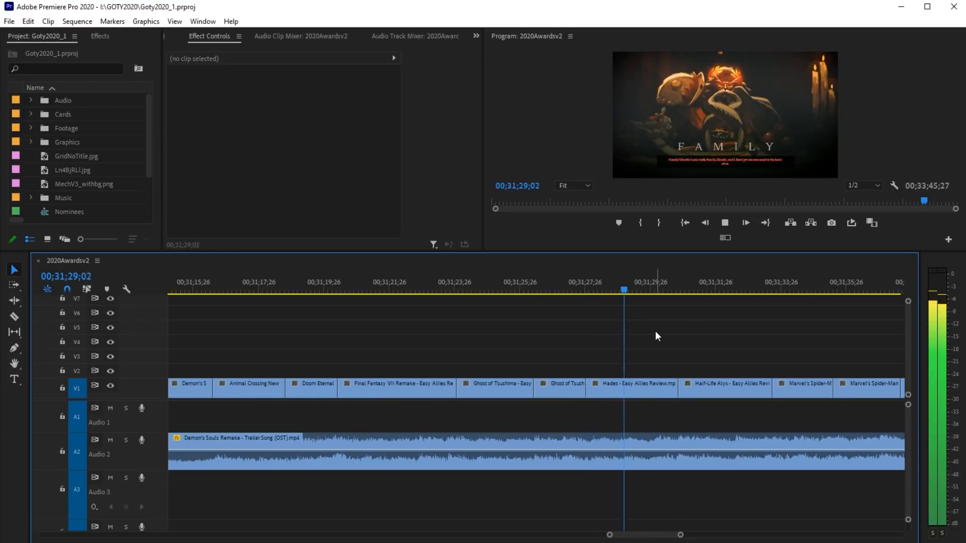
{"action": "left_click_drag", "start_coordinate": [579, 285], "coordinate": [584, 286]}
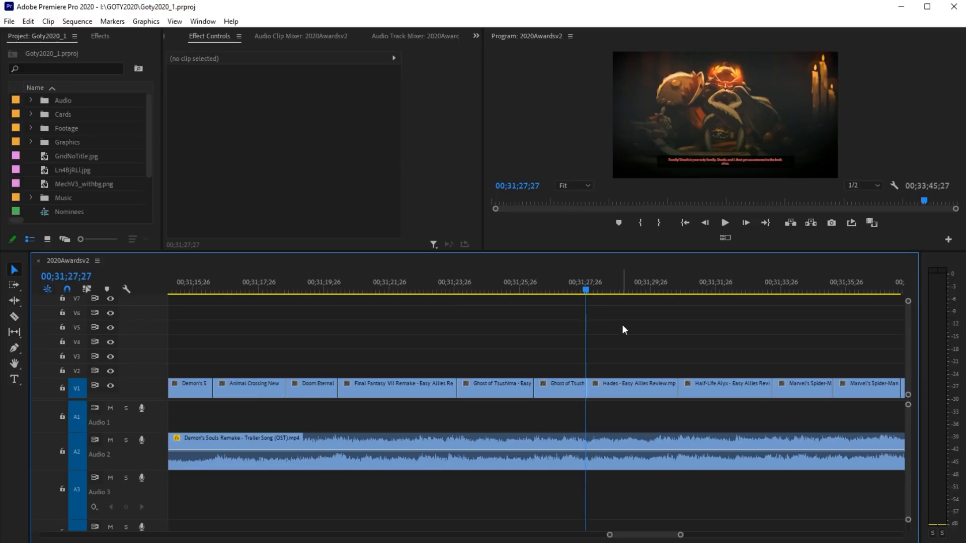
{"action": "key", "text": "space"}
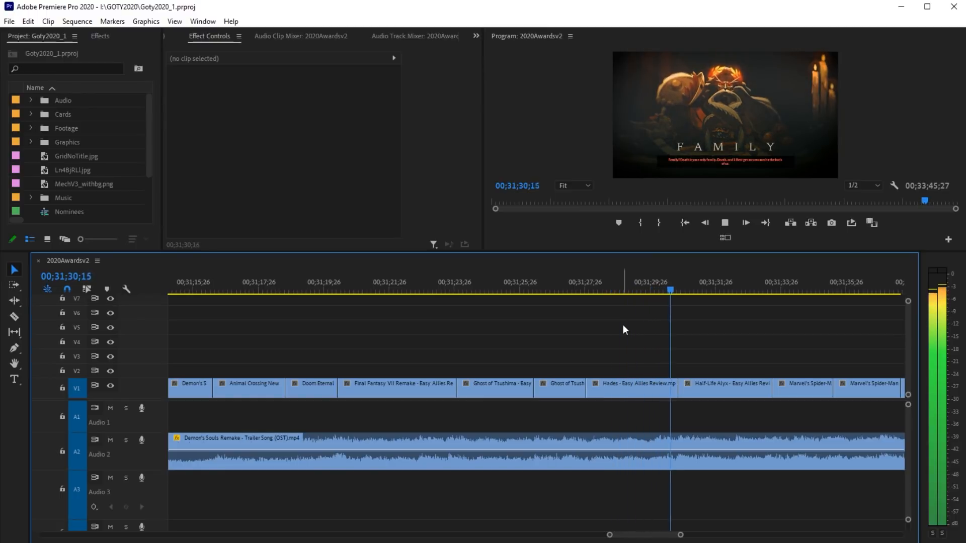
{"action": "key", "text": "space"}
{"action": "left_click", "coordinate": [589, 281]}
{"action": "key", "text": "space"}
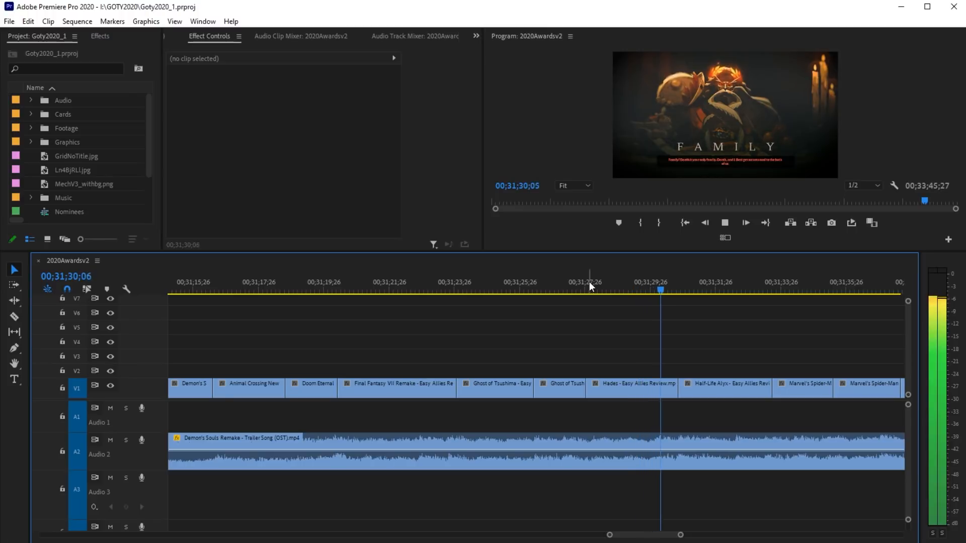
{"action": "key", "text": "space"}
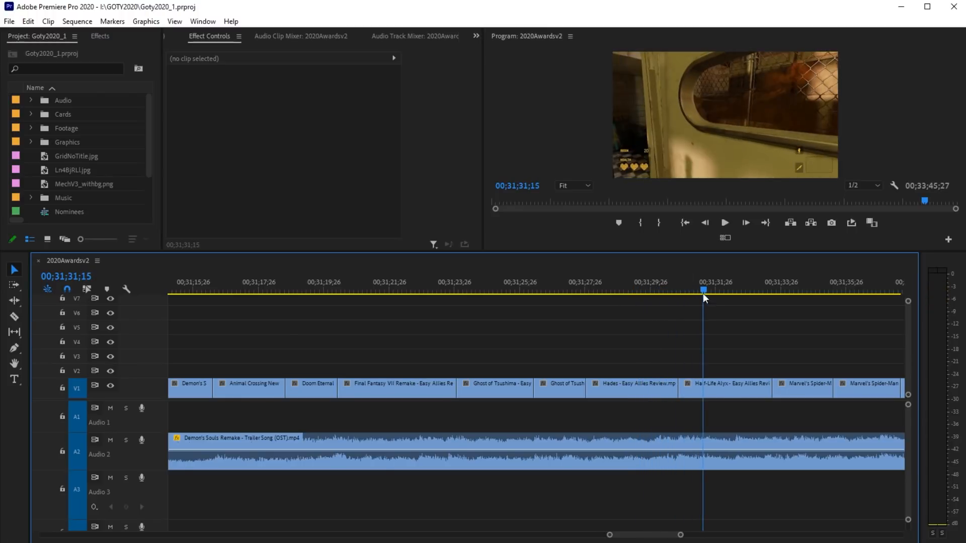
Play the montage from 00;31;33;03 through the Spider-Man clips into the Ori clip at 00;31;39;13
{"action": "key", "text": "minus"}
{"action": "left_click", "coordinate": [645, 291]}
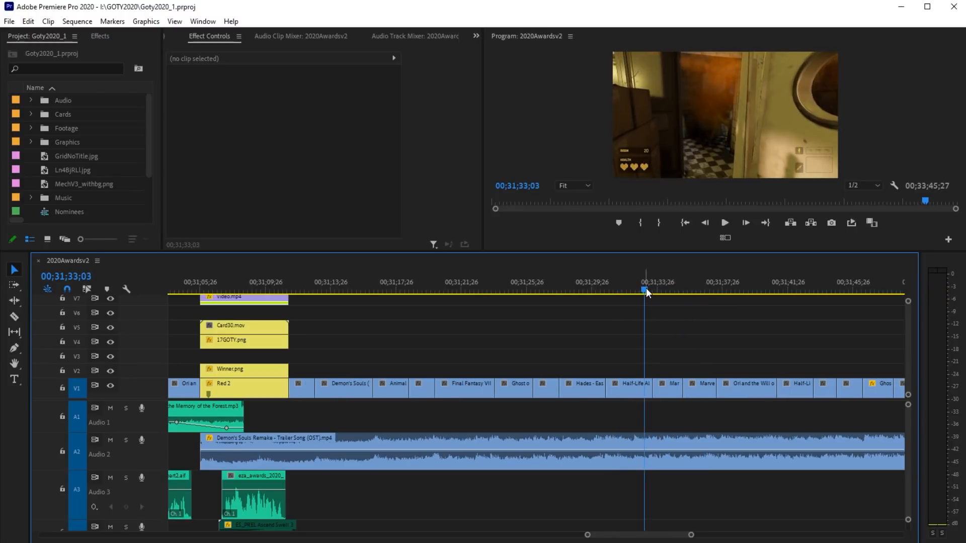
{"action": "key", "text": "space"}
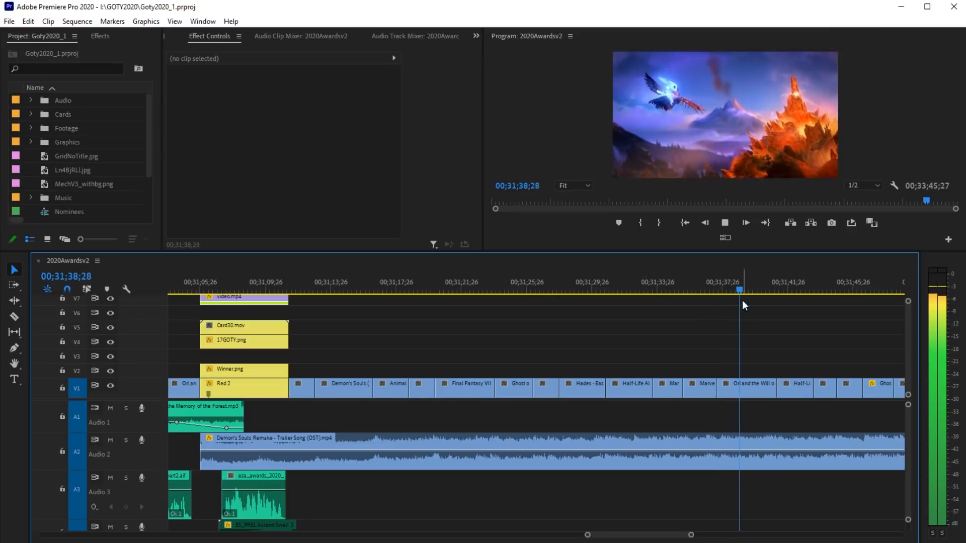
{"action": "key", "text": "space"}
Play the montage's closing section from 00;31;46;15 into The Last of Us Part II clip
{"action": "key", "text": "minus"}
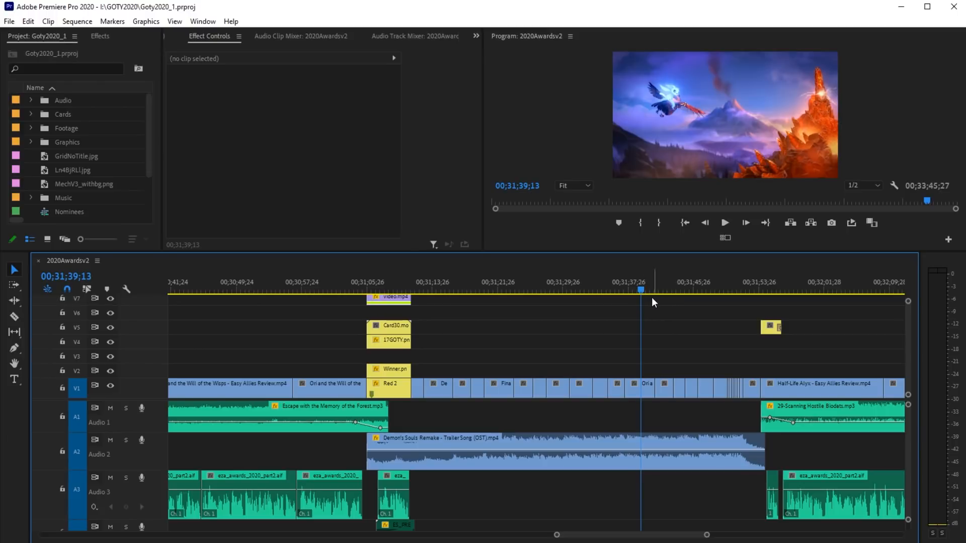
{"action": "left_click", "coordinate": [699, 286]}
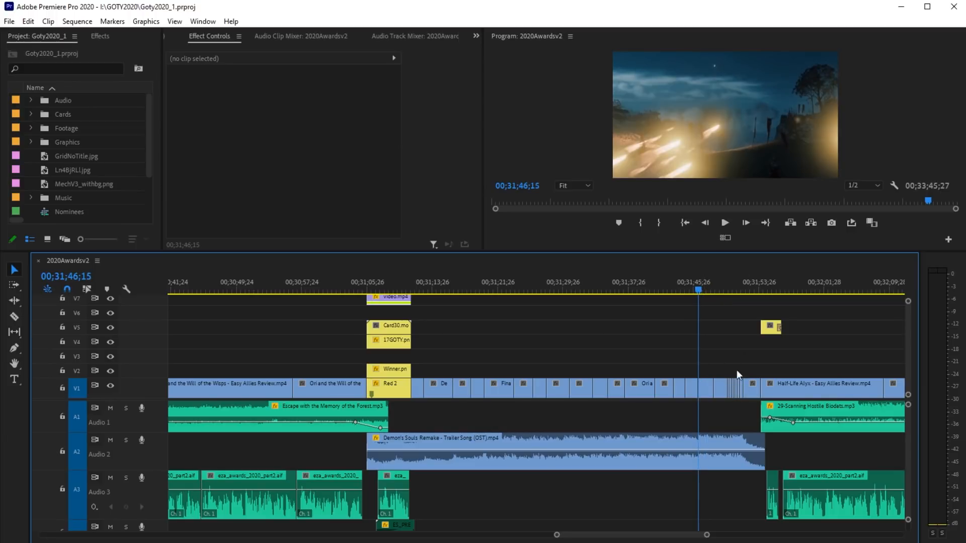
{"action": "left_click", "coordinate": [711, 328]}
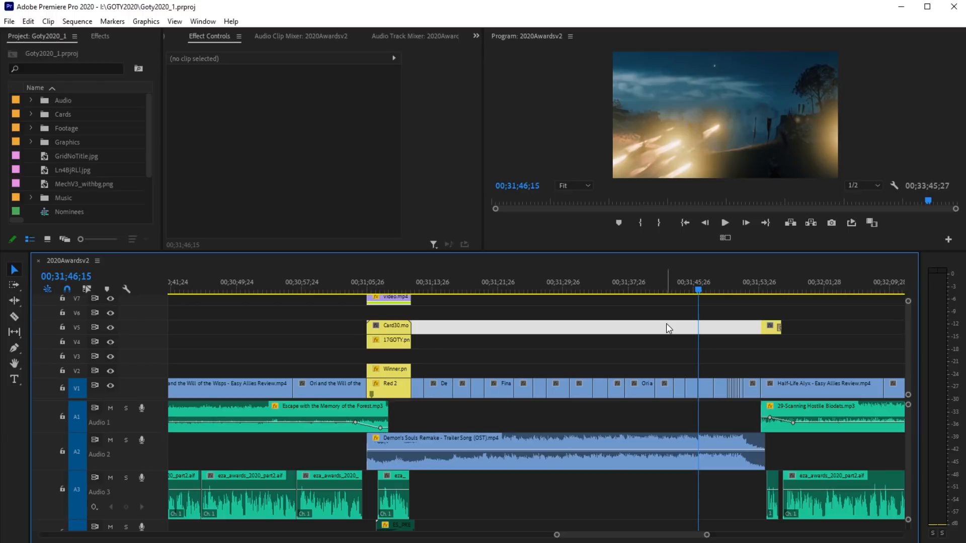
{"action": "key", "text": "space"}
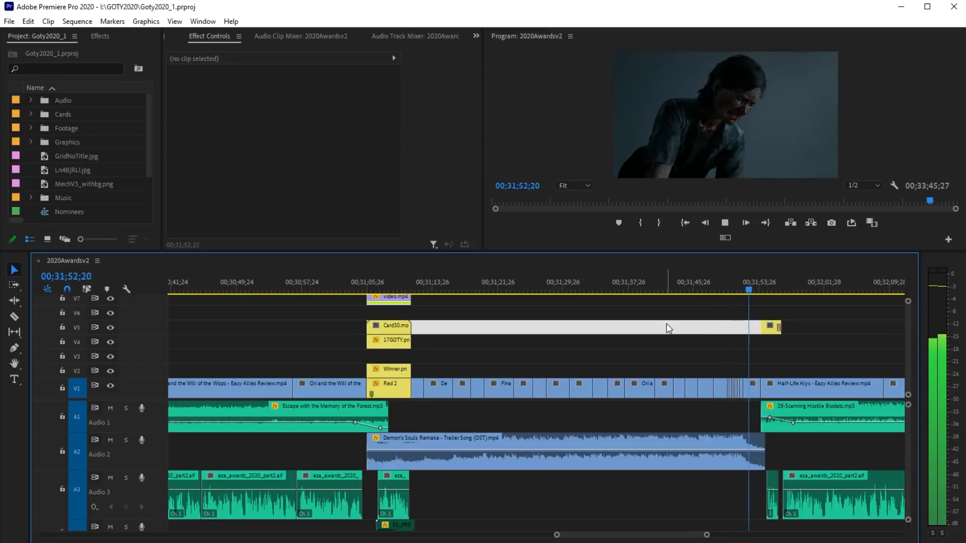
Replay the rapid cuts between the Final Fantasy VII Remake and The Last of Us Part II clips with the timeline enlarged
{"action": "left_click", "coordinate": [714, 288]}
{"action": "key", "text": "="}
{"action": "key", "text": "="}
{"action": "key", "text": "space"}
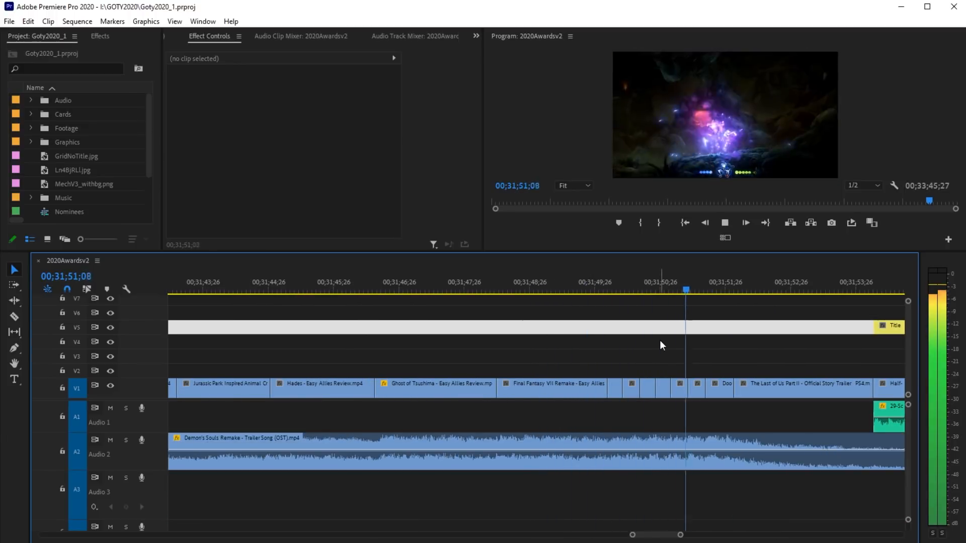
{"action": "left_click", "coordinate": [637, 285]}
{"action": "left_click_drag", "start_coordinate": [635, 285], "coordinate": [512, 307]}
{"action": "key", "text": "space"}
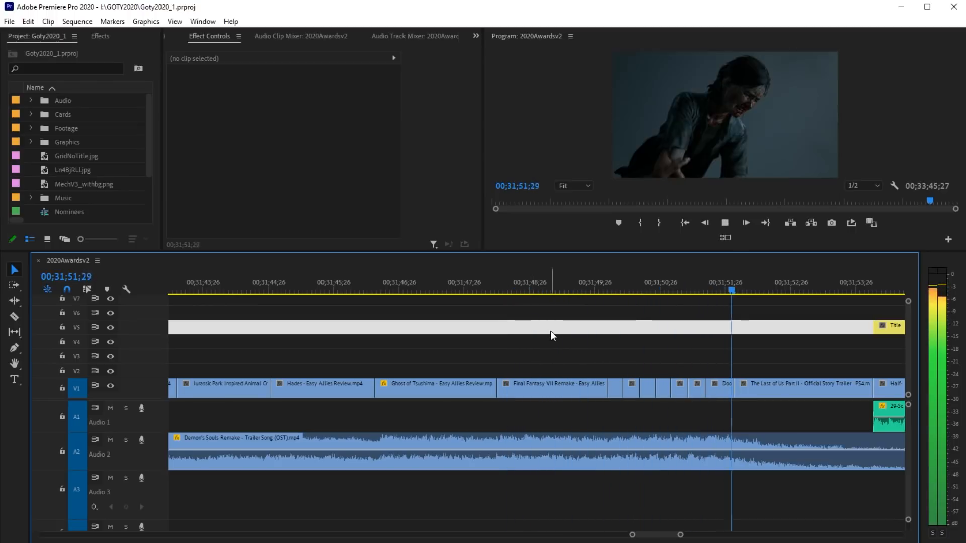
{"action": "key", "text": "space"}
Replay the rapid cuts from 00;31;48;28, then the cut into The Last of Us Part II clip, stopping at 00;31;53;00
{"action": "left_click_drag", "start_coordinate": [627, 288], "coordinate": [539, 340]}
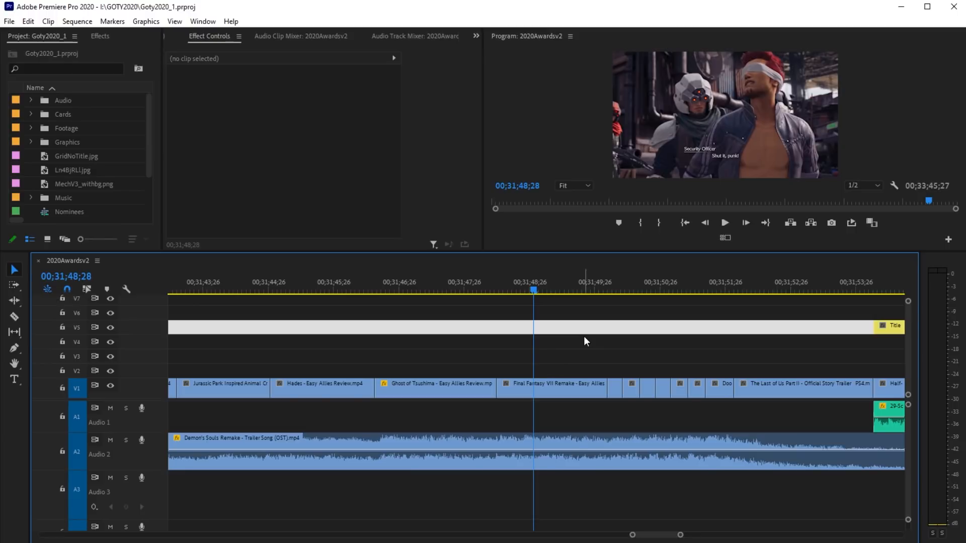
{"action": "key", "text": "space"}
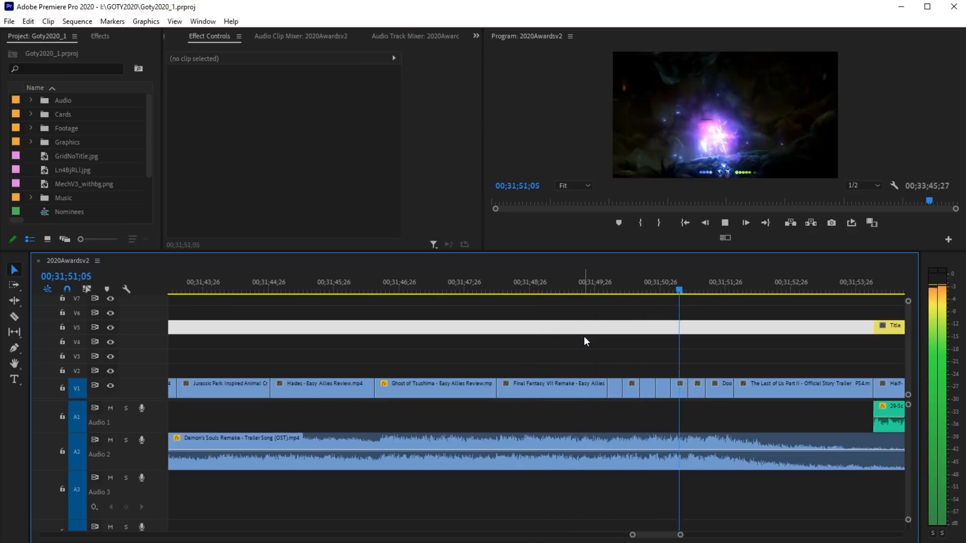
{"action": "left_click", "coordinate": [706, 283]}
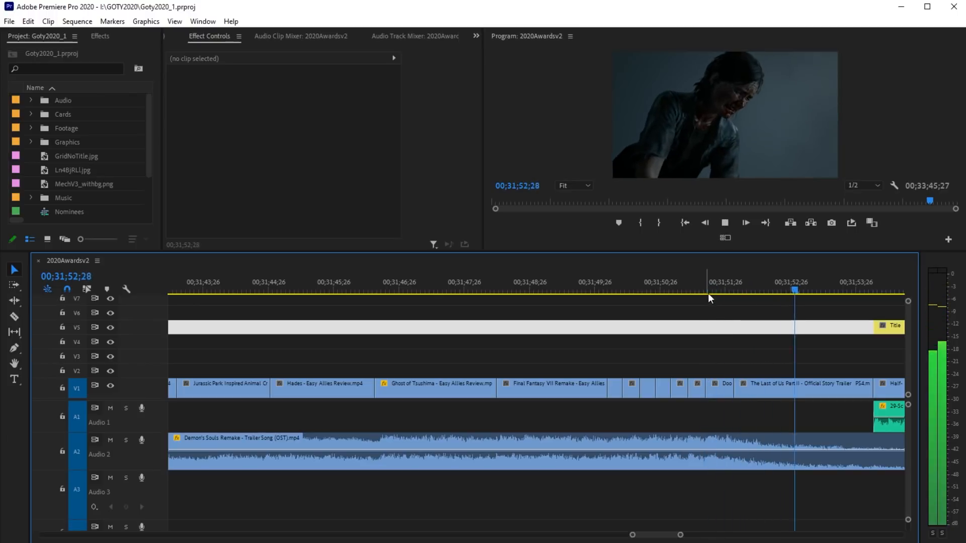
{"action": "key", "text": "space"}
Deselect the empty gap on track V5 and save the project
{"action": "key", "text": "minus"}
{"action": "key", "text": "minus"}
{"action": "key", "text": "minus"}
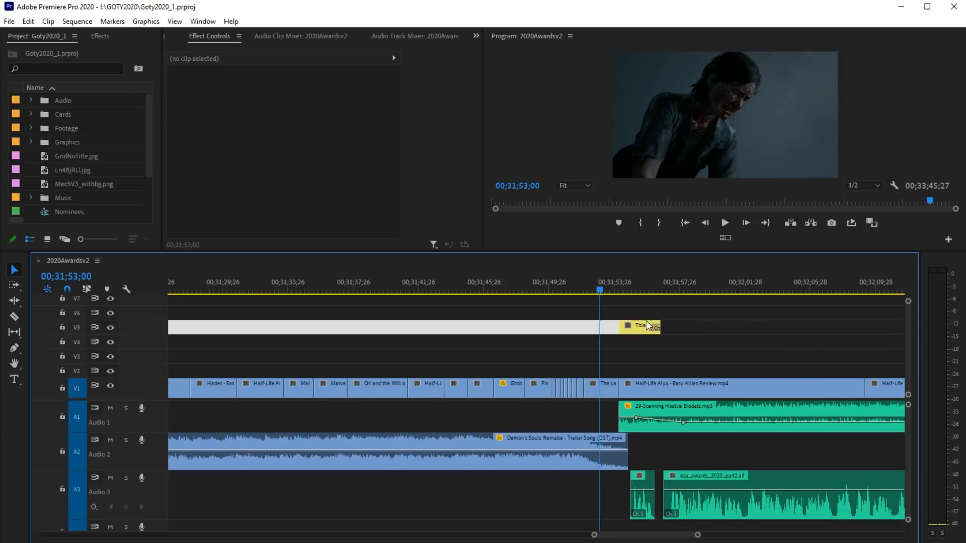
{"action": "left_click", "coordinate": [549, 343]}
{"action": "key", "text": "Delete"}
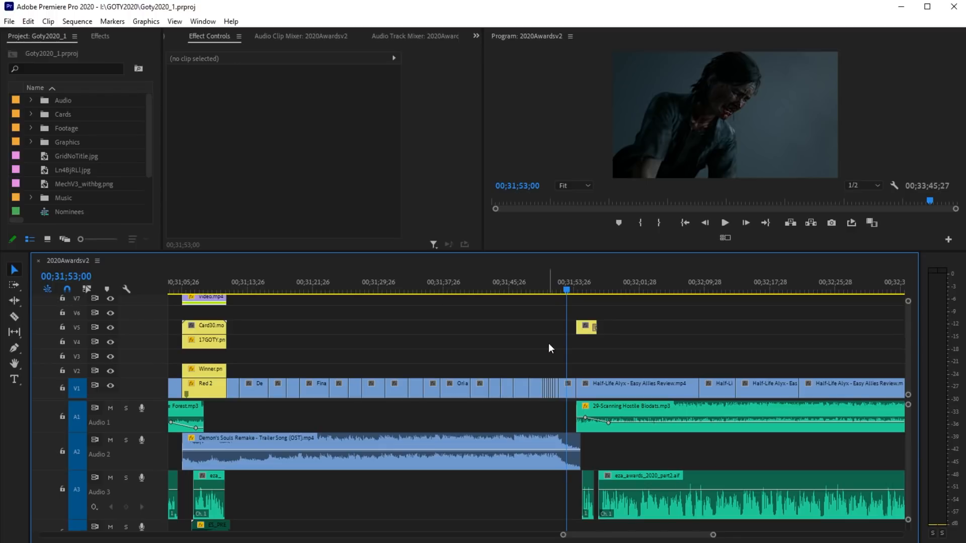
{"action": "key", "text": "ctrl+s"}
Scrub the montage back to its start at 00;31;11;10 and forward past its end to 00;32;02;19
{"action": "left_click_drag", "start_coordinate": [556, 285], "coordinate": [473, 390]}
{"action": "mouse_move", "coordinate": [474, 290]}
{"action": "left_mouse_down"}
{"action": "mouse_move", "coordinate": [534, 291]}
{"action": "mouse_move", "coordinate": [567, 306]}
{"action": "mouse_move", "coordinate": [232, 340]}
{"action": "mouse_move", "coordinate": [227, 291]}
{"action": "left_mouse_up"}
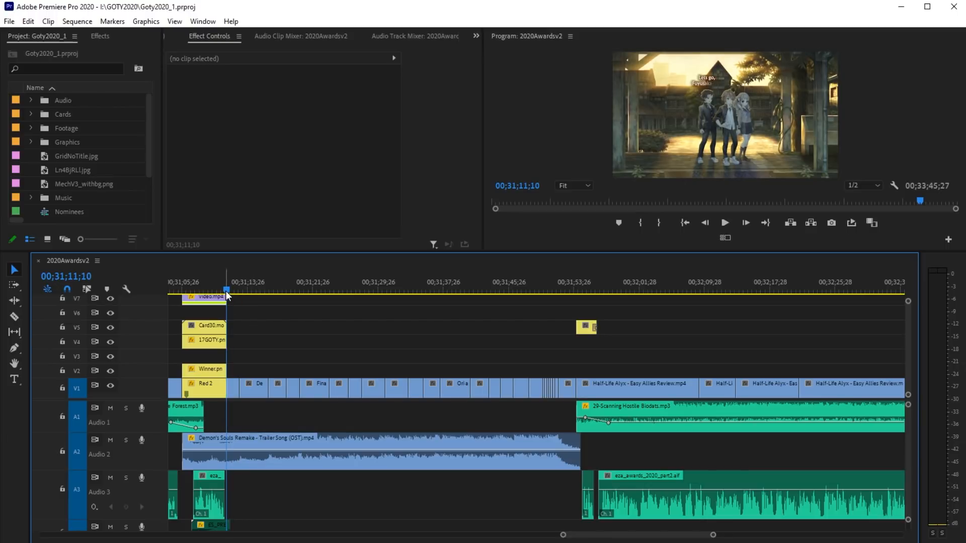
{"action": "left_click_drag", "start_coordinate": [228, 291], "coordinate": [646, 349]}
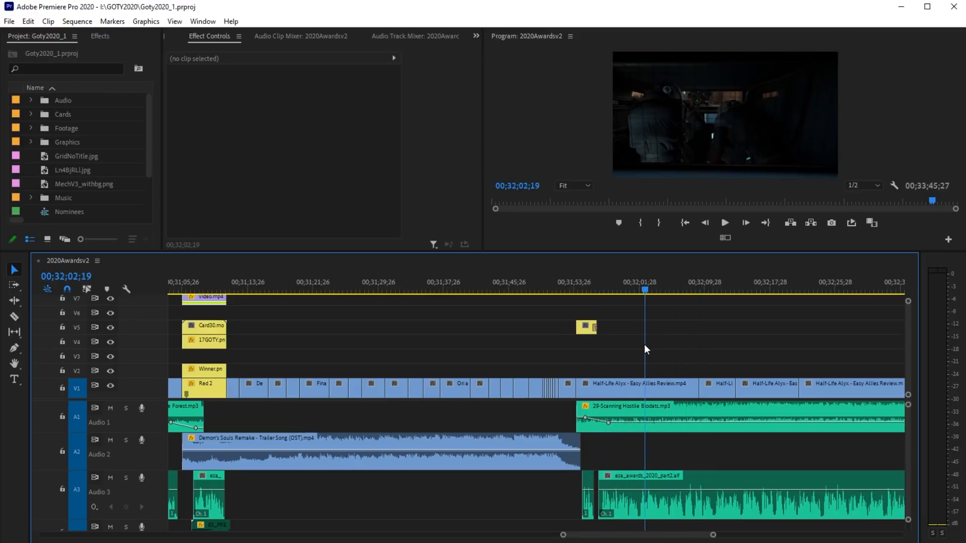
Play the transition from the montage's ending into the HALF-LIFE: ALYX title and save the project
{"action": "left_click", "coordinate": [560, 288]}
{"action": "key", "text": "space"}
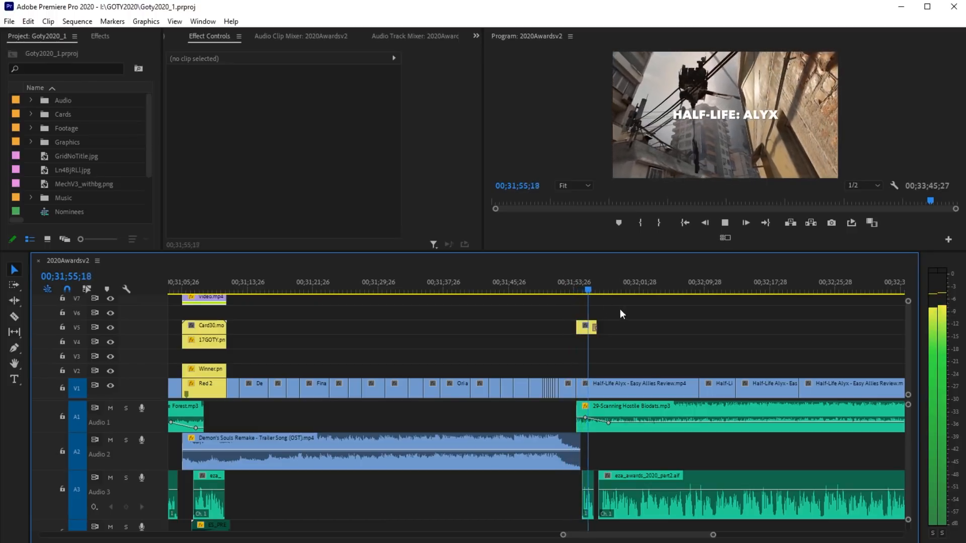
{"action": "key", "text": "space"}
{"action": "key", "text": "ctrl+s"}
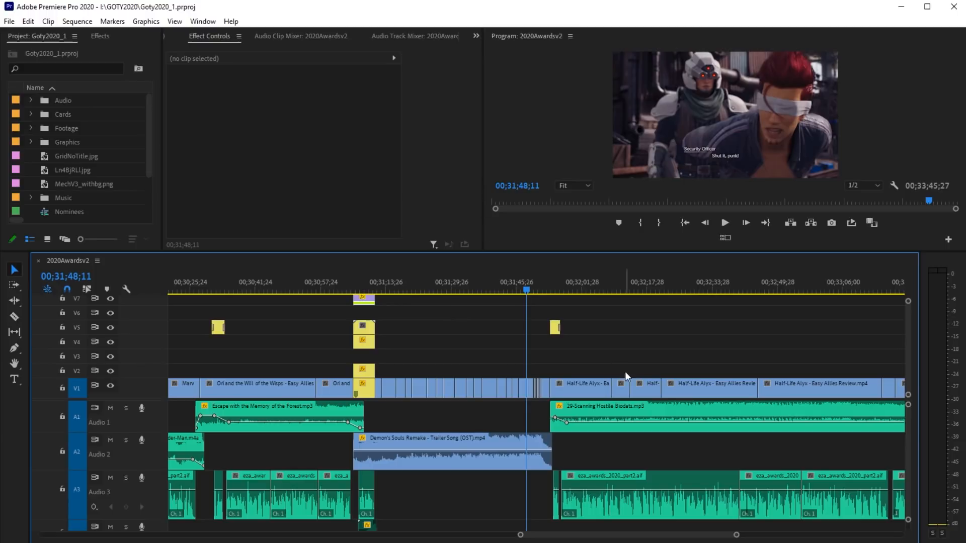
Show the whole 2020Awardsv2 sequence in the timeline and place the playhead at 00;27;14;25
{"action": "key", "text": "minus"}
{"action": "key", "text": "minus"}
{"action": "key", "text": "minus"}
{"action": "key", "text": "minus"}
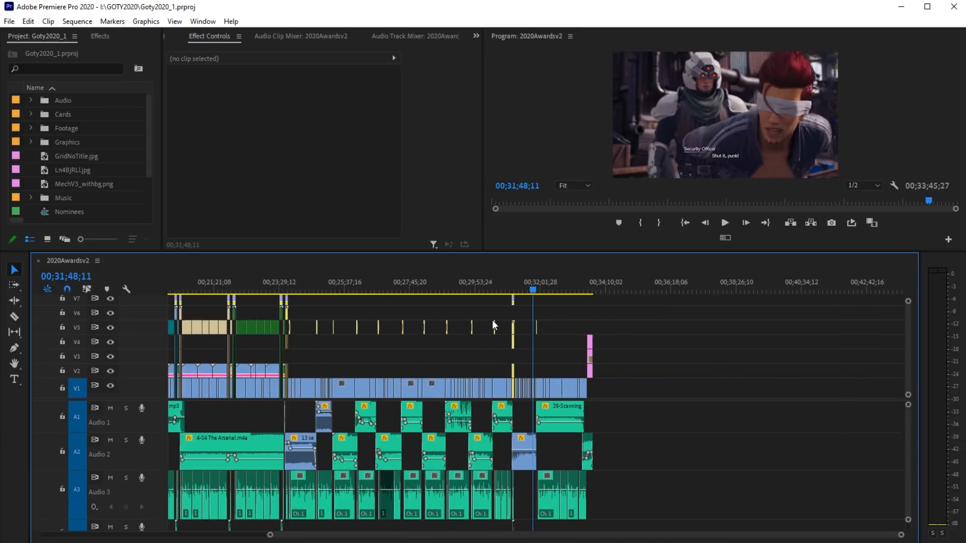
{"action": "left_click_drag", "start_coordinate": [640, 287], "coordinate": [623, 287]}
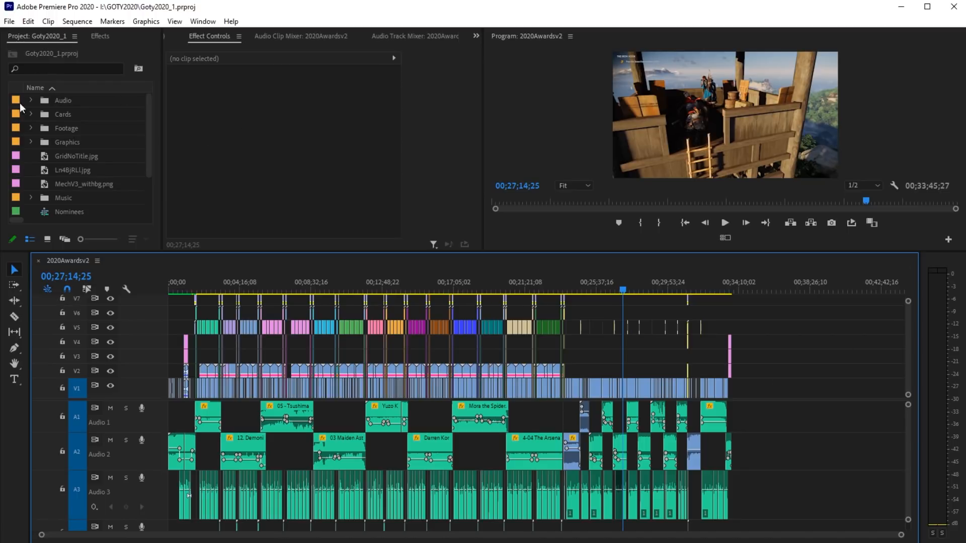
Show the Effects list beside Effect Controls, check the Source monitor, and widen both areas by narrowing the Program monitor
{"action": "left_click", "coordinate": [100, 37]}
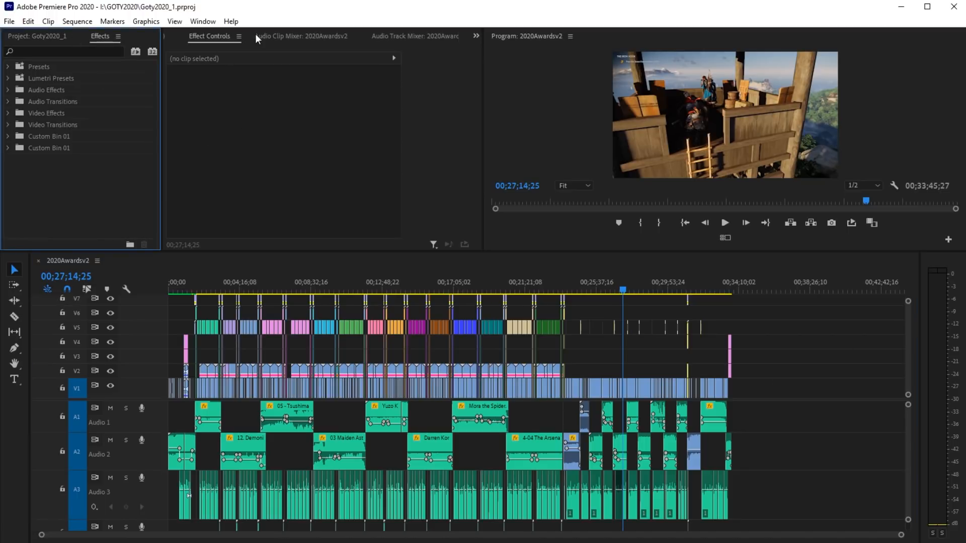
{"action": "left_click", "coordinate": [171, 36]}
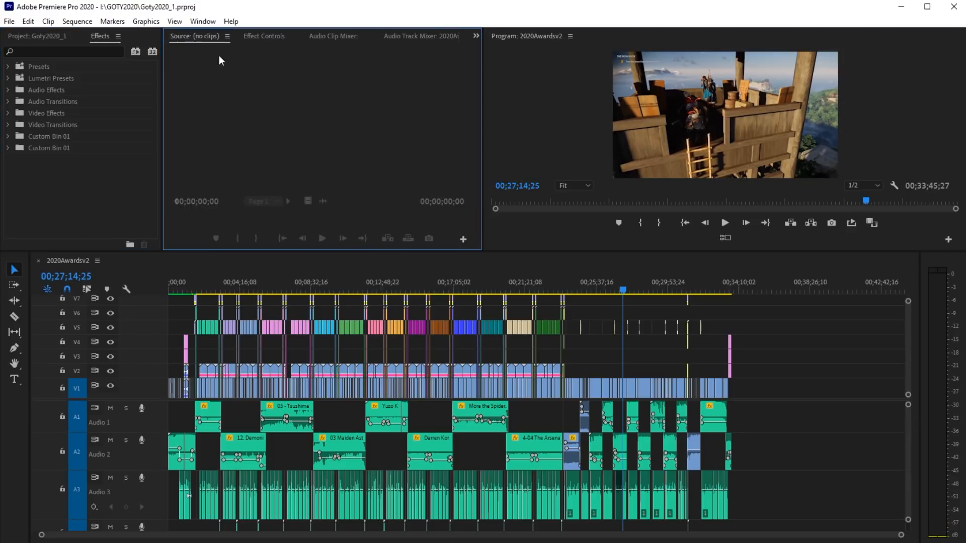
{"action": "left_click", "coordinate": [264, 37]}
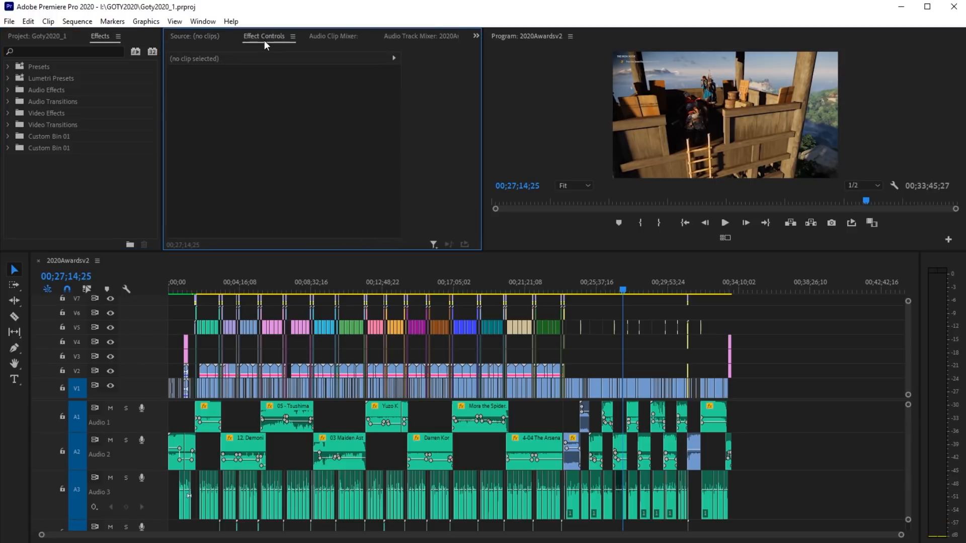
{"action": "left_click", "coordinate": [527, 35]}
{"action": "left_click_drag", "start_coordinate": [518, 35], "coordinate": [864, 136]}
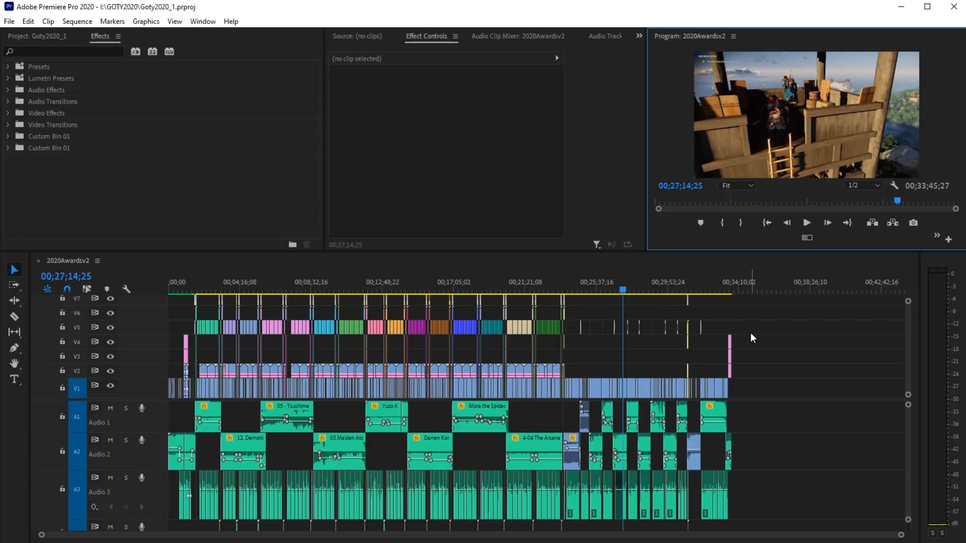
Play from 00;27;14;25 to check the audio meter levels, stop at 00;27;22;23, and save the project
{"action": "key", "text": "space"}
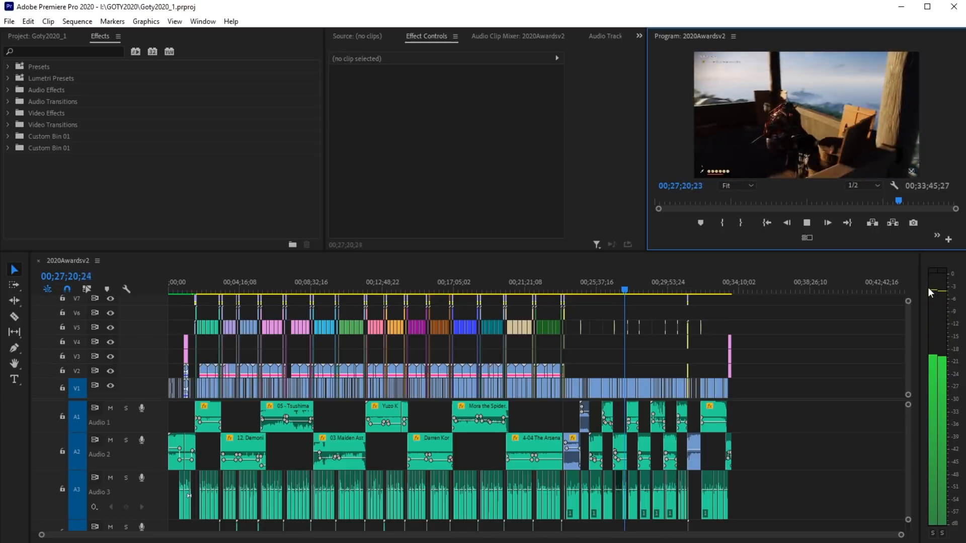
{"action": "key", "text": "space"}
{"action": "key", "text": "ctrl+s"}
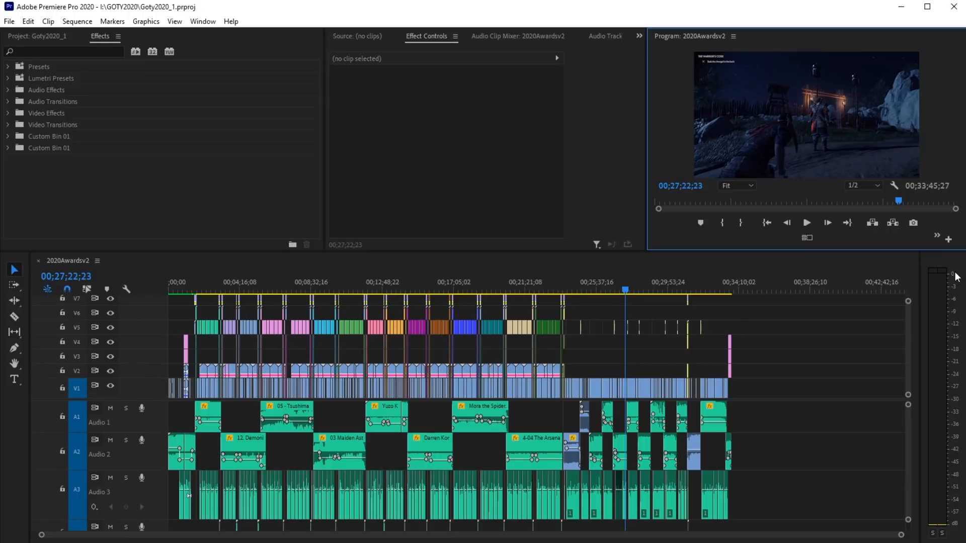
Show the Audio Track Mixer, check its entry among the available windows, and enlarge the upper panels to reveal the track faders
{"action": "left_click", "coordinate": [600, 37]}
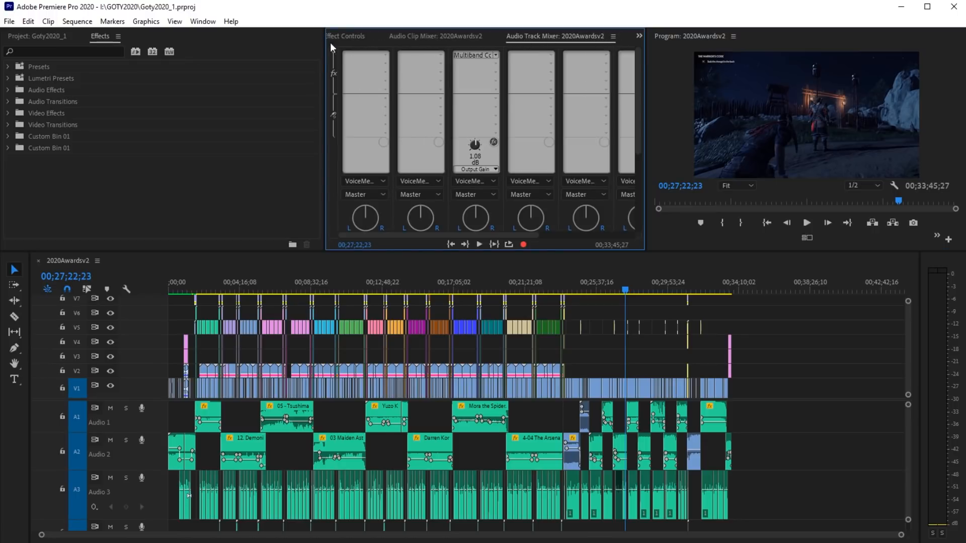
{"action": "left_click", "coordinate": [203, 21]}
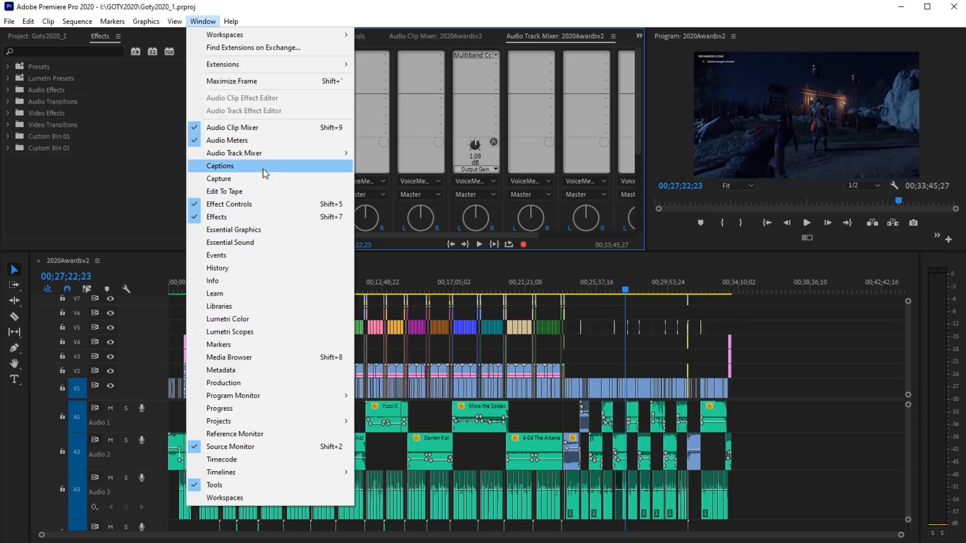
{"action": "mouse_move", "coordinate": [283, 154]}
{"action": "left_click", "coordinate": [474, 16]}
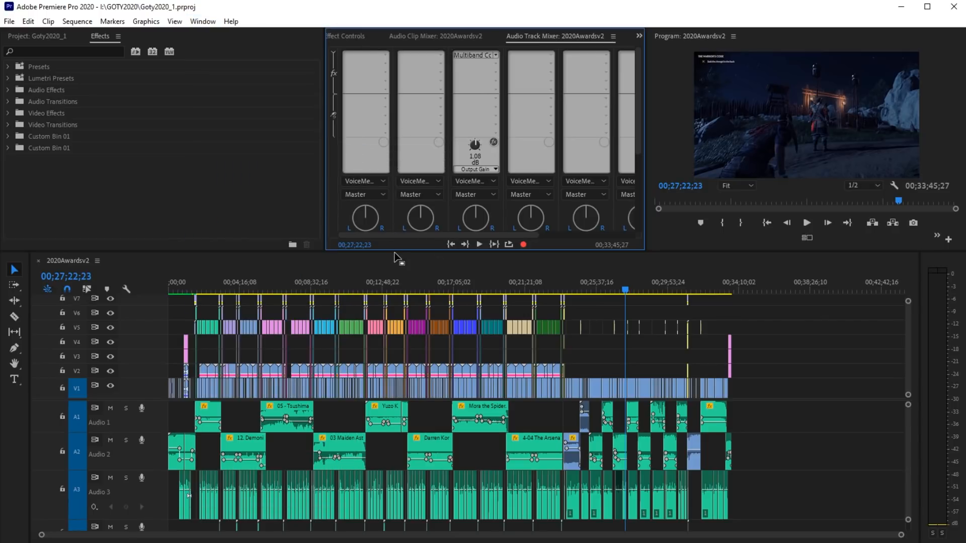
{"action": "left_click_drag", "start_coordinate": [394, 252], "coordinate": [392, 383]}
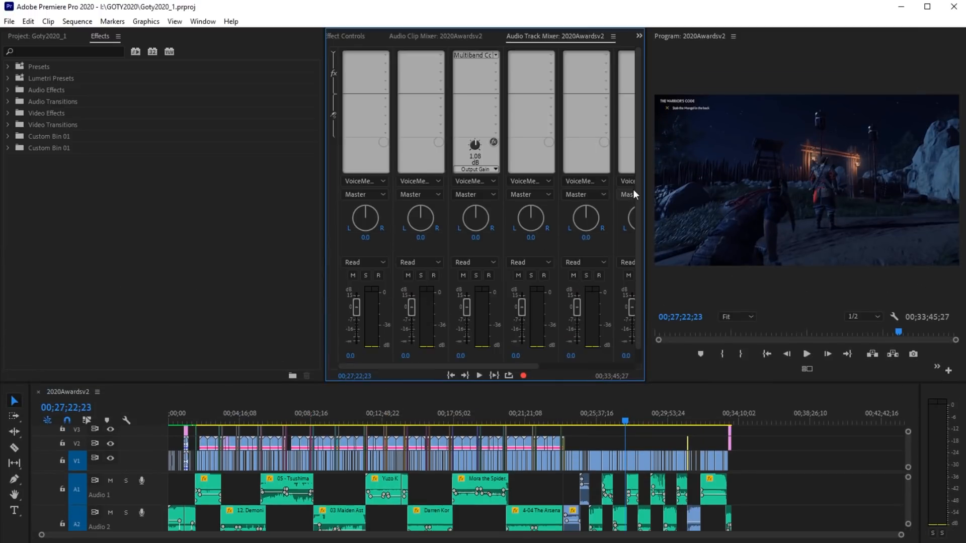
Examine the mixer's channel strips from Audio 1 to Master, comparing them with the audio tracks in the timeline
{"action": "left_click_drag", "start_coordinate": [641, 182], "coordinate": [640, 137]}
{"action": "left_click", "coordinate": [334, 53]}
{"action": "left_click", "coordinate": [331, 52]}
{"action": "left_click_drag", "start_coordinate": [638, 104], "coordinate": [642, 162]}
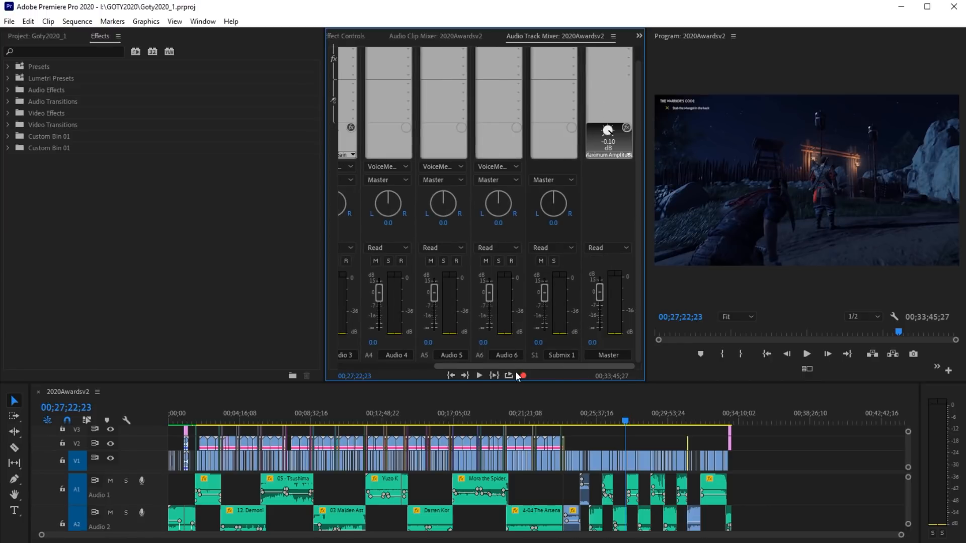
{"action": "scroll", "coordinate": [766, 515], "scroll_direction": "down", "scroll_amount": 1}
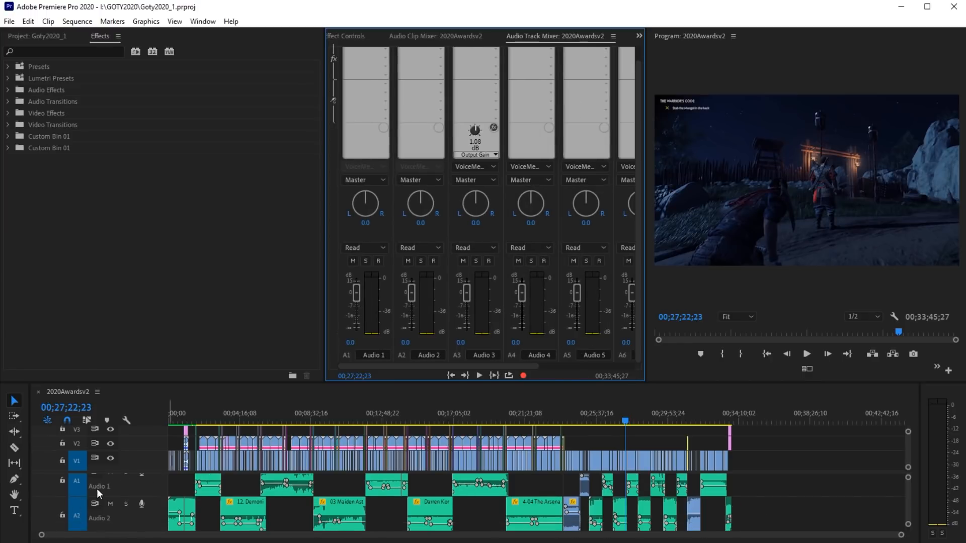
{"action": "scroll", "coordinate": [767, 510], "scroll_direction": "up", "scroll_amount": 1}
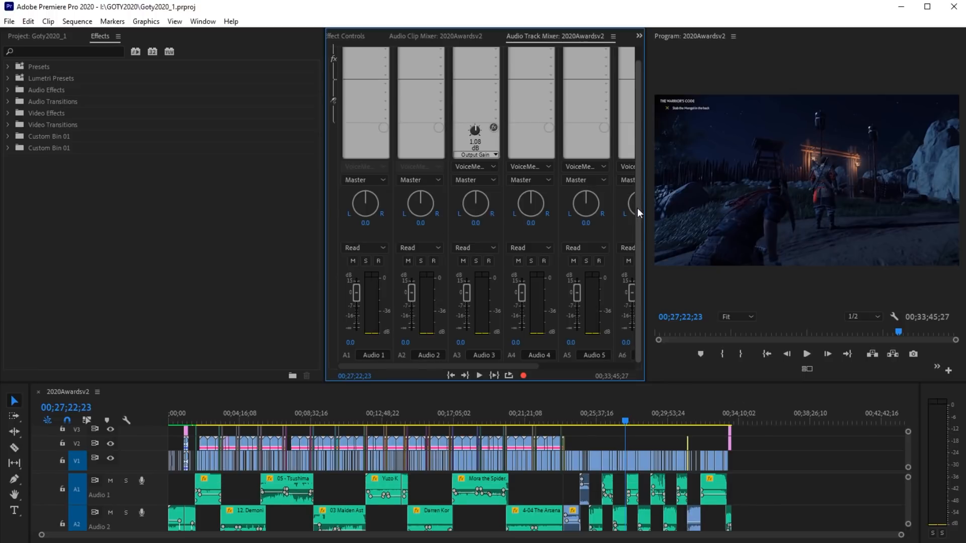
{"action": "left_click_drag", "start_coordinate": [637, 207], "coordinate": [632, 151]}
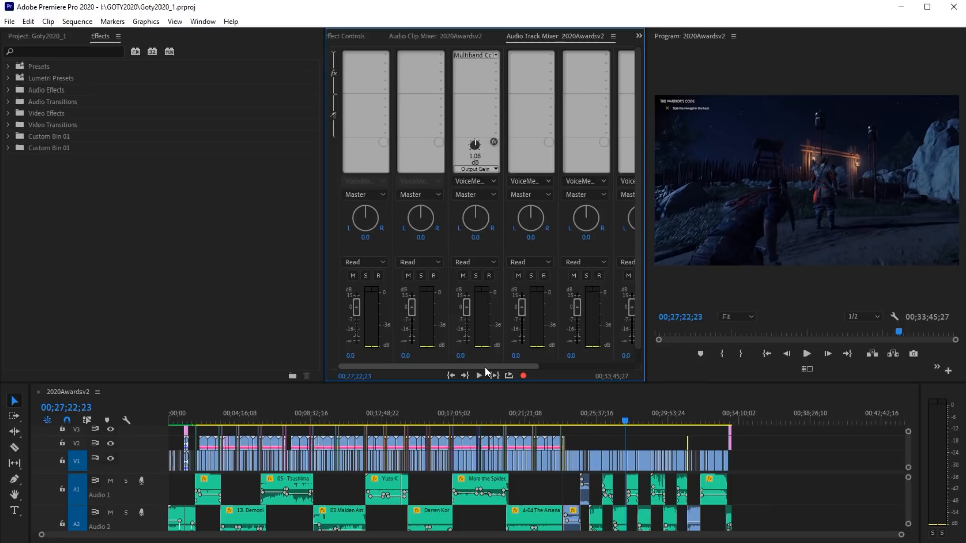
Check the command for adding an audio submix track, Audio 3's output routing choices, and the Submix 1 channel
{"action": "right_click", "coordinate": [158, 491]}
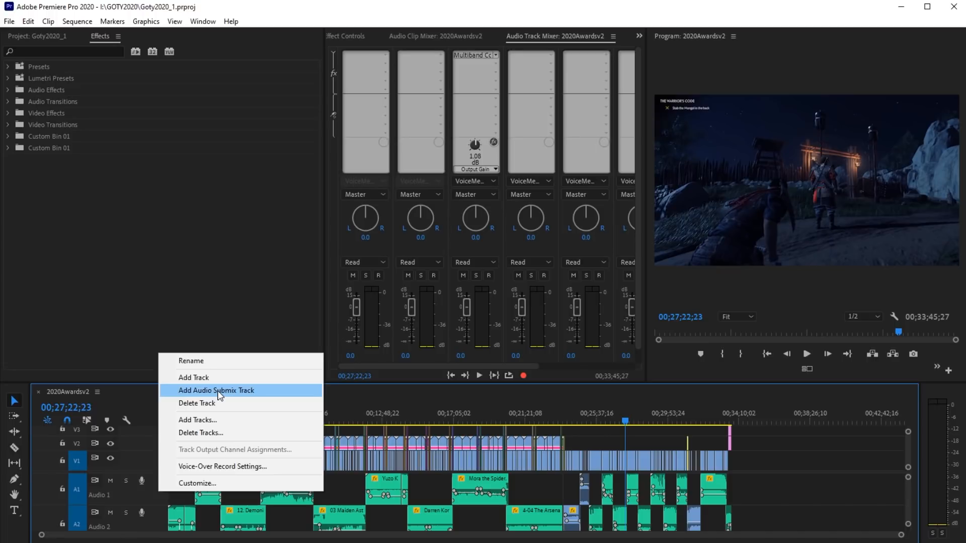
{"action": "left_click", "coordinate": [476, 196]}
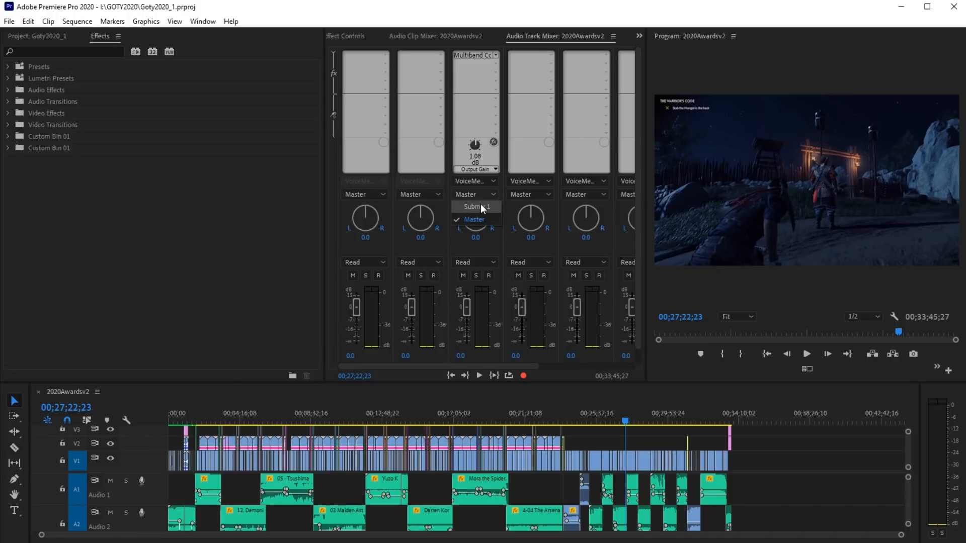
{"action": "left_click_drag", "start_coordinate": [469, 366], "coordinate": [627, 358]}
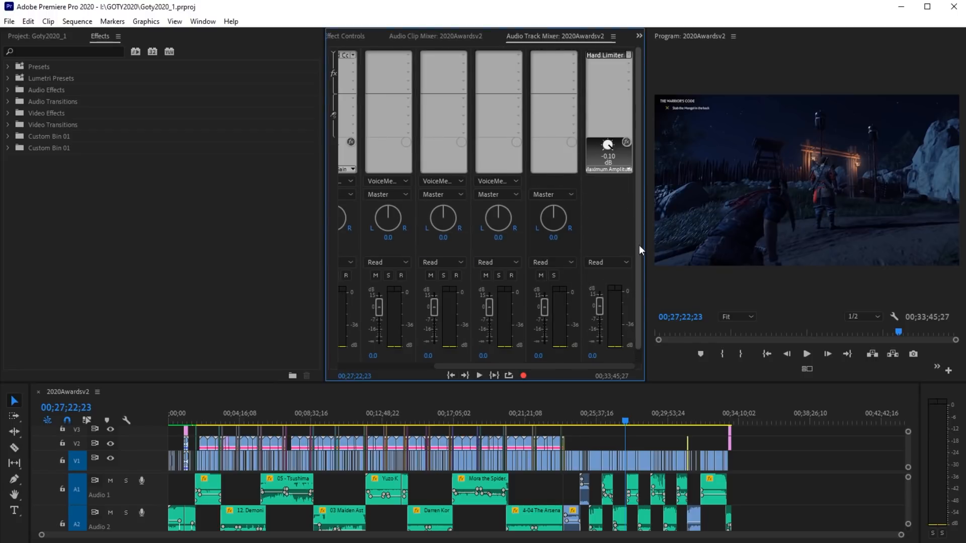
{"action": "scroll", "coordinate": [639, 245], "scroll_direction": "down", "scroll_amount": 1}
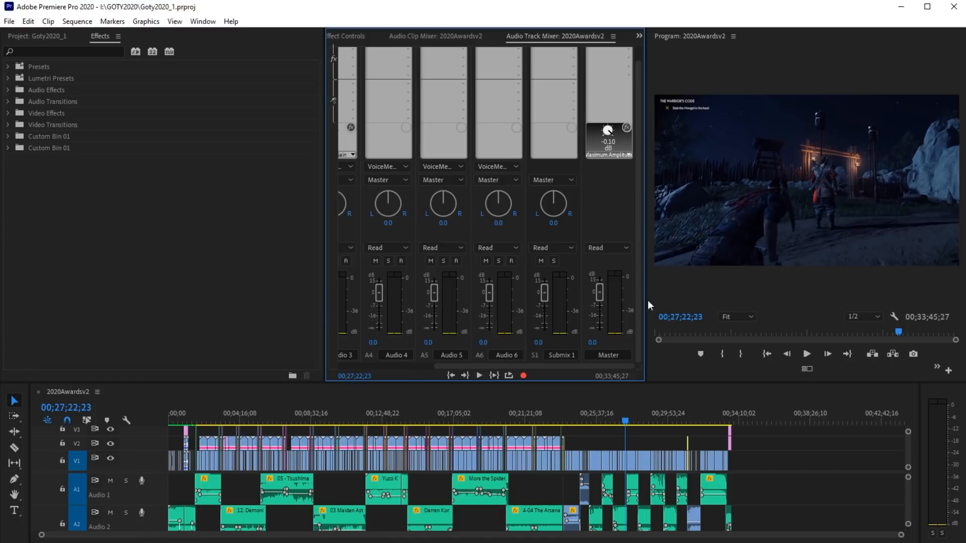
View the Hard Limiter on the Master channel, return to the first mixer channels, and save the project
{"action": "left_click_drag", "start_coordinate": [638, 306], "coordinate": [638, 242]}
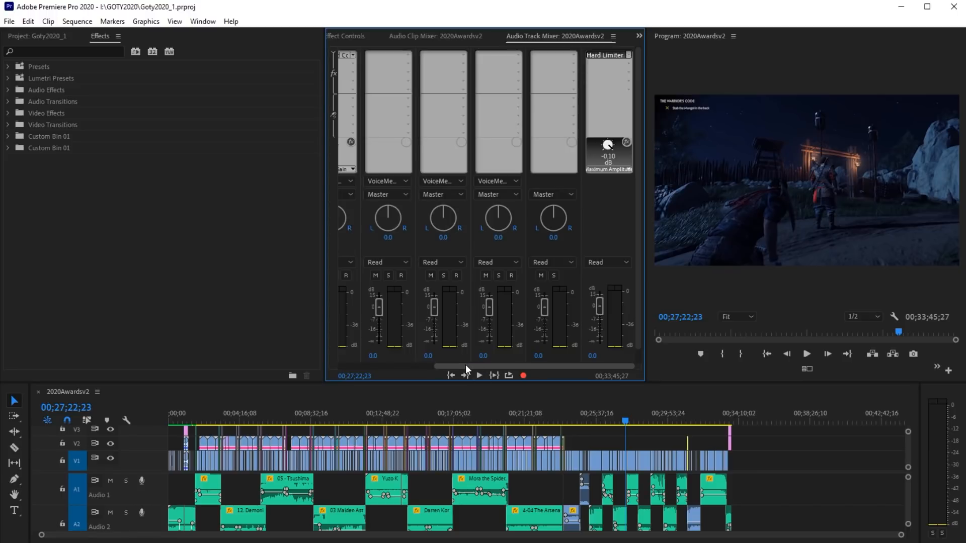
{"action": "left_click_drag", "start_coordinate": [463, 365], "coordinate": [333, 365]}
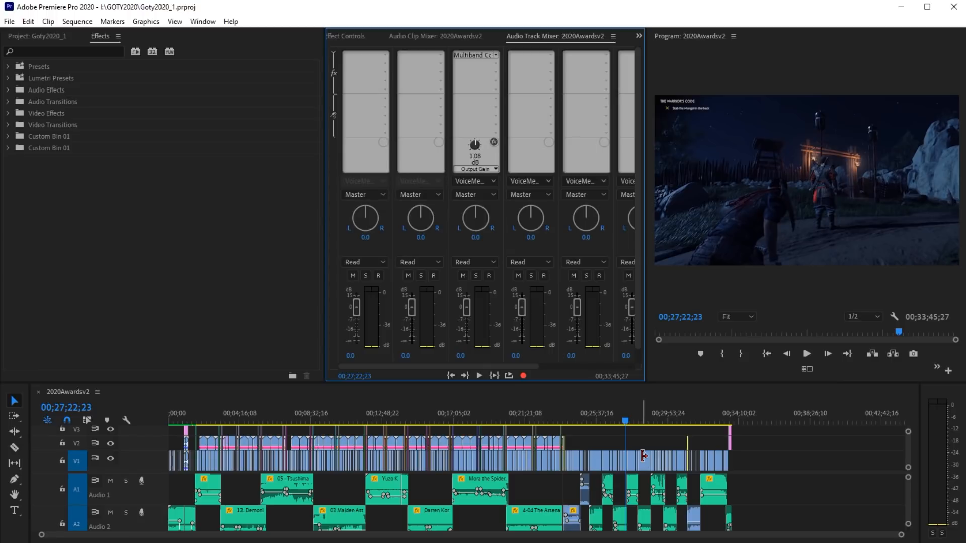
{"action": "key", "text": "ctrl+s"}
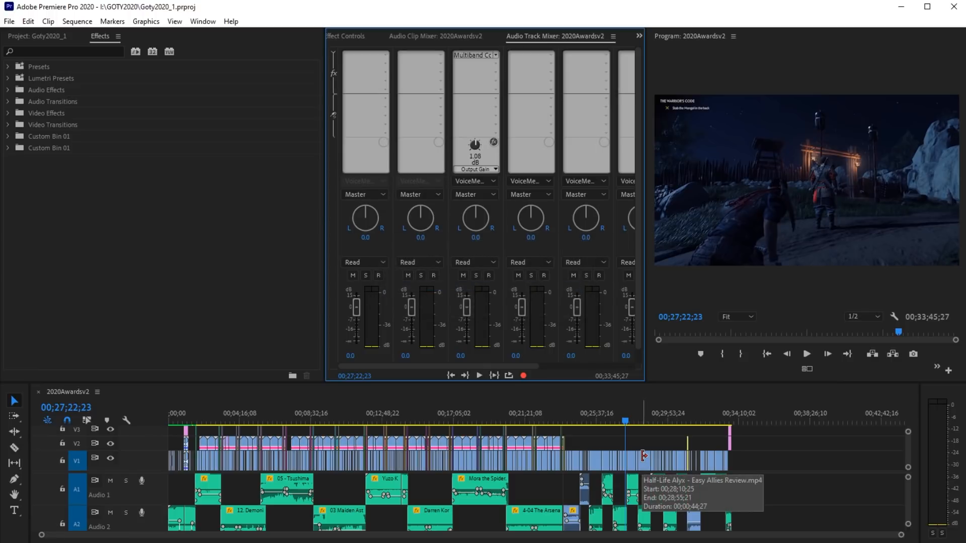
Inspect the Multiband Compressor on Audio 3 and its preset list, and close the effect editor without changing the preset
{"action": "scroll", "coordinate": [751, 493], "scroll_direction": "down", "scroll_amount": 3}
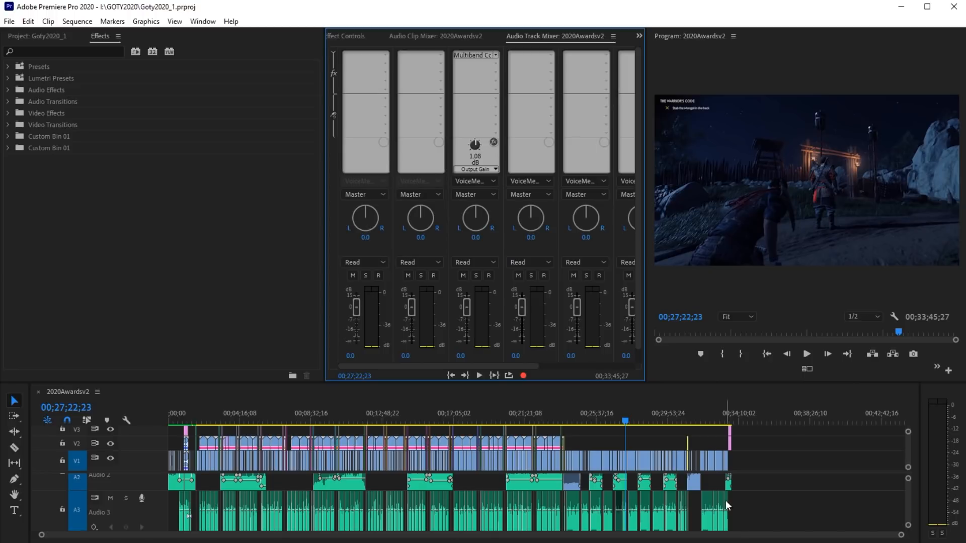
{"action": "double_click", "coordinate": [466, 54]}
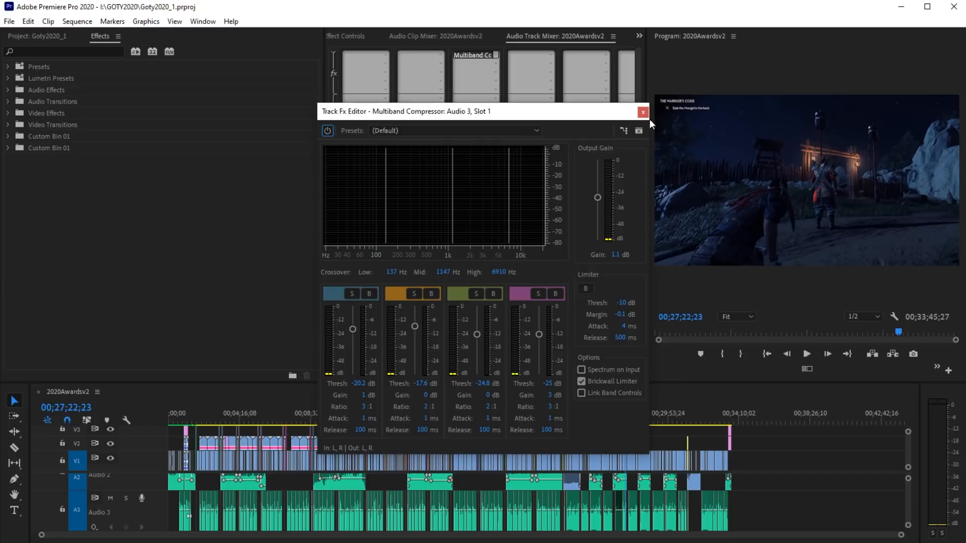
{"action": "left_click", "coordinate": [522, 129]}
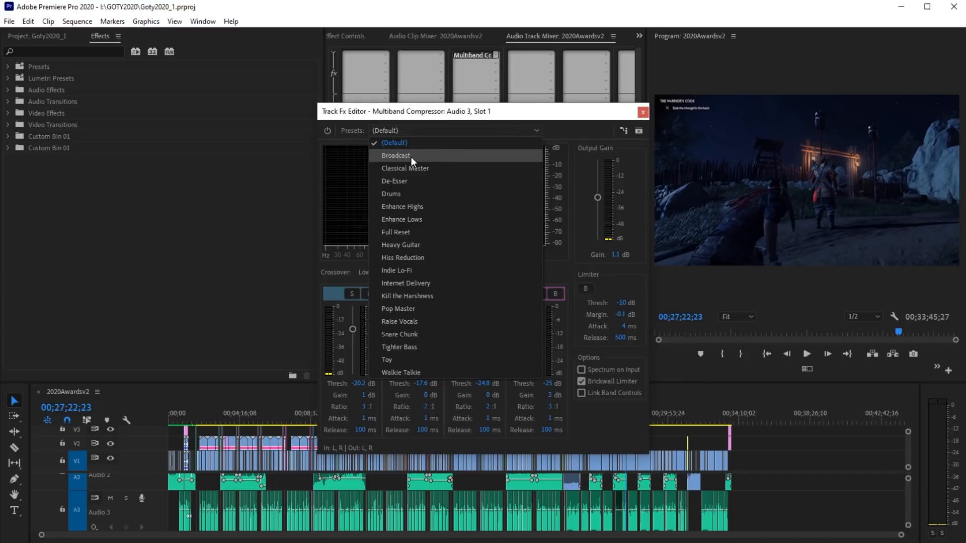
{"action": "left_click", "coordinate": [509, 111]}
{"action": "left_click", "coordinate": [644, 112]}
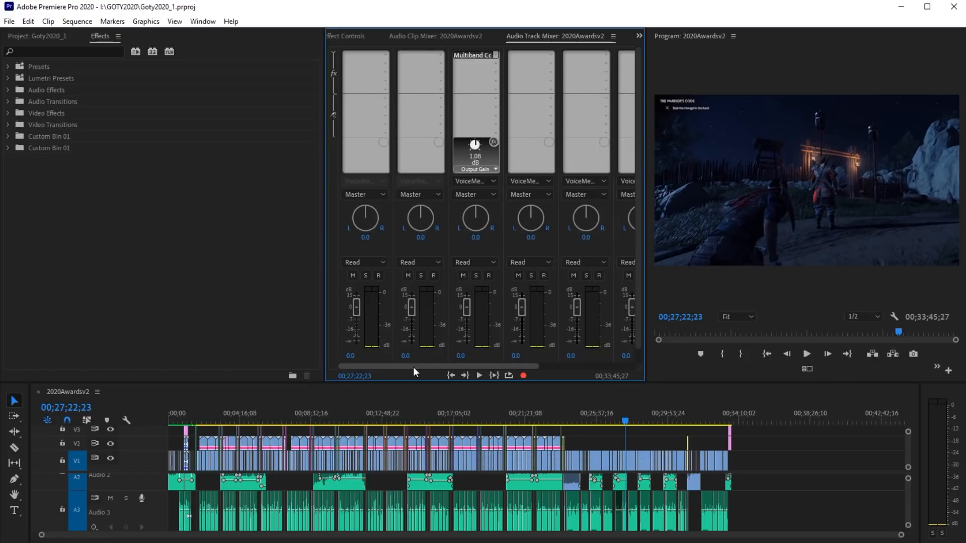
Review the Hard Limiter on the Master channel and return to the first channels of the mixer
{"action": "left_click_drag", "start_coordinate": [413, 367], "coordinate": [605, 366]}
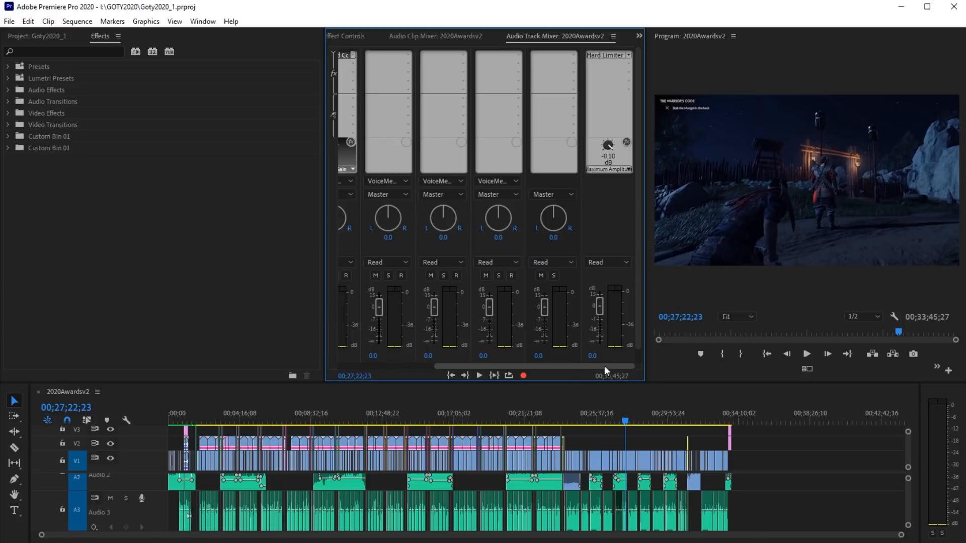
{"action": "left_click", "coordinate": [614, 56]}
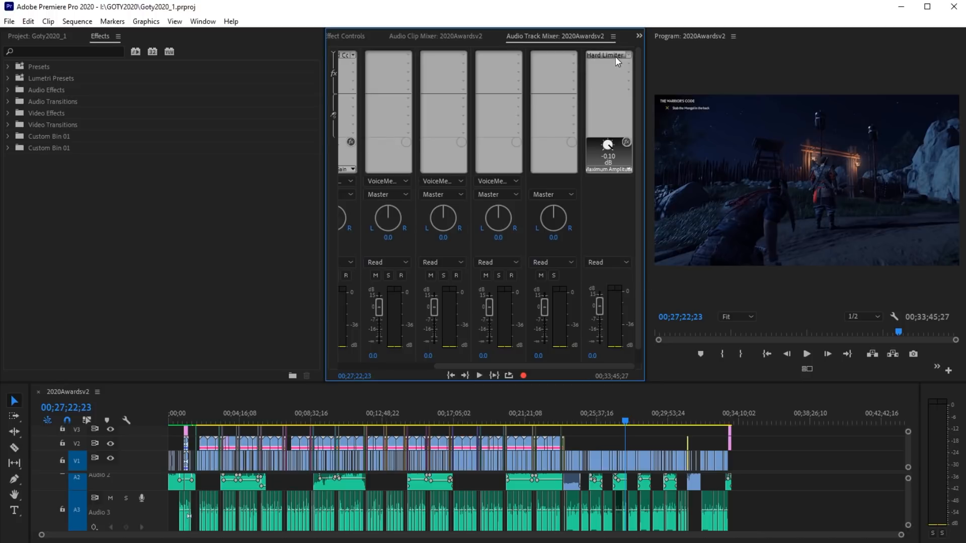
{"action": "left_click_drag", "start_coordinate": [640, 186], "coordinate": [631, 113]}
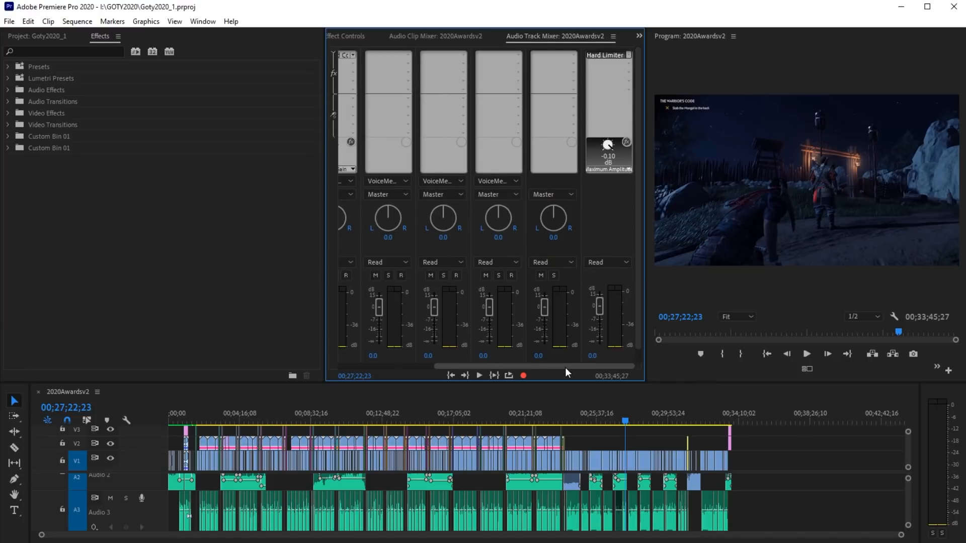
{"action": "left_click_drag", "start_coordinate": [565, 367], "coordinate": [399, 370]}
Restore a taller timeline with the Source monitor shown above it, and return the playhead to 00;00;00;00
{"action": "left_click", "coordinate": [784, 457]}
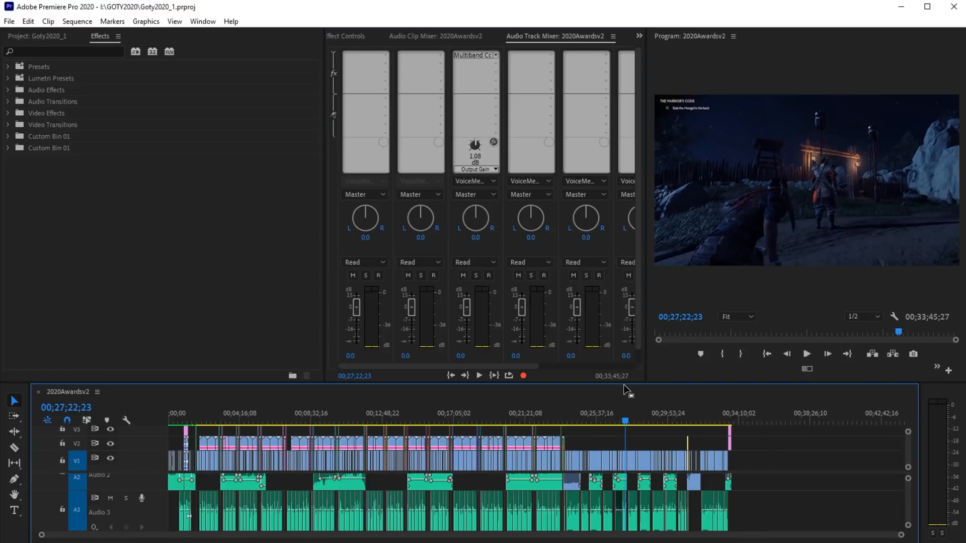
{"action": "left_click_drag", "start_coordinate": [610, 381], "coordinate": [610, 273]}
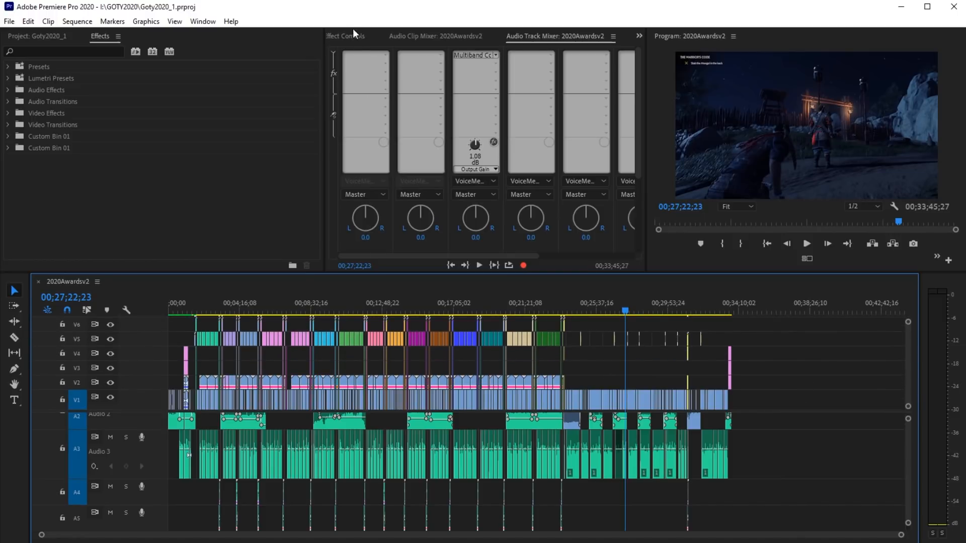
{"action": "left_click", "coordinate": [340, 35]}
{"action": "key", "text": "shift+2"}
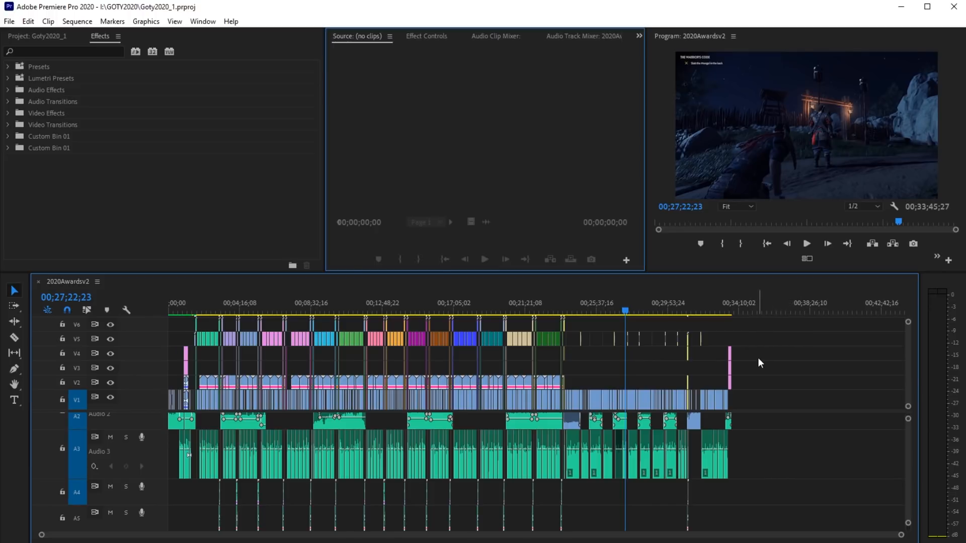
{"action": "left_click", "coordinate": [164, 303]}
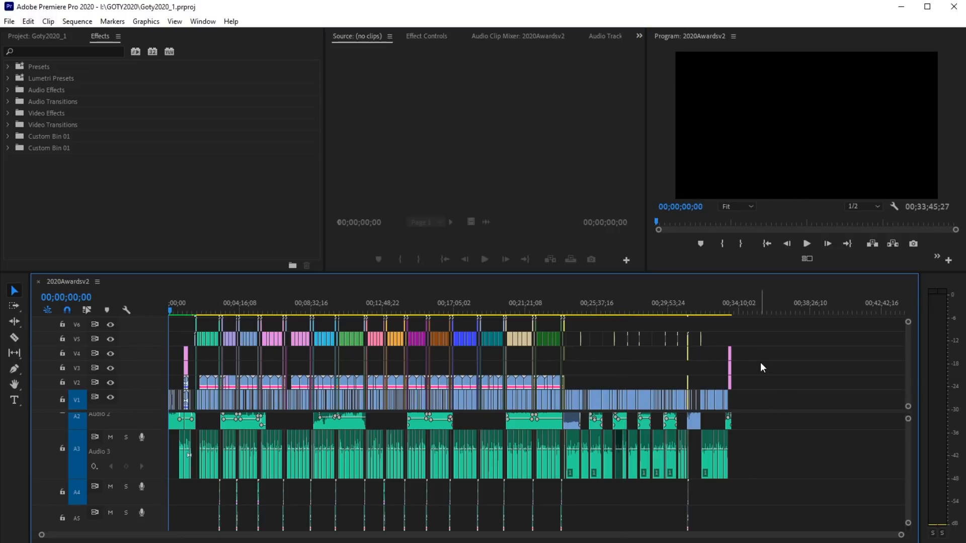